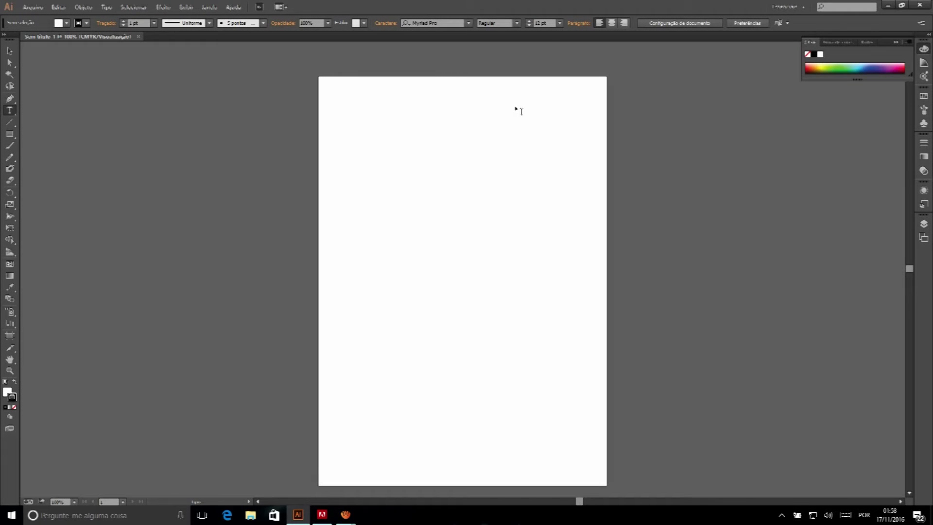
- Search the Start menu for 'ph' to launch Adobe Photoshop CS6
{"action": "scroll", "coordinate": [518, 110], "scroll_direction": "up", "scroll_amount": 2}
{"action": "scroll", "coordinate": [517, 111], "scroll_direction": "down", "scroll_amount": 2}
{"action": "scroll", "coordinate": [517, 111], "scroll_direction": "down", "scroll_amount": 1}
{"action": "scroll", "coordinate": [518, 111], "scroll_direction": "up", "scroll_amount": 1}
{"action": "scroll", "coordinate": [518, 111], "scroll_direction": "up", "scroll_amount": 1}
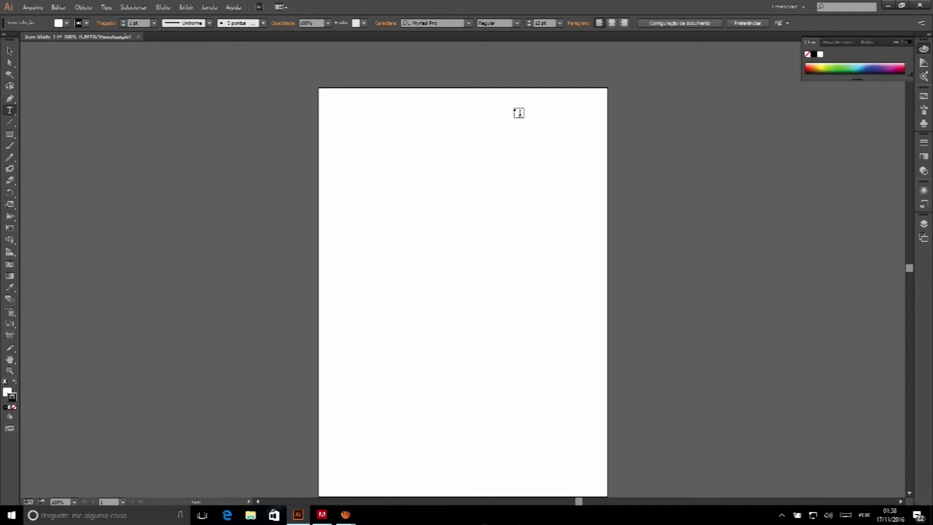
{"action": "left_click", "coordinate": [105, 513]}
{"action": "type", "text": "ph"}
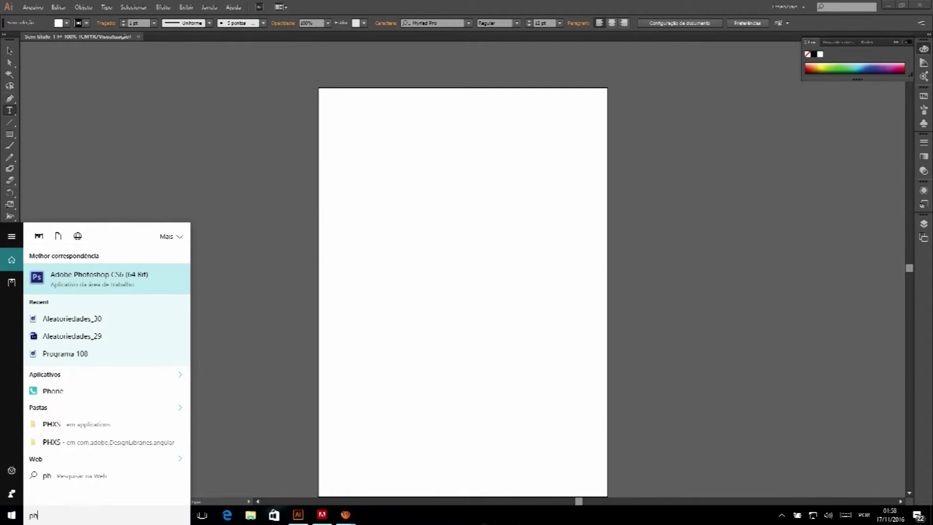
{"action": "key", "text": "Escape"}
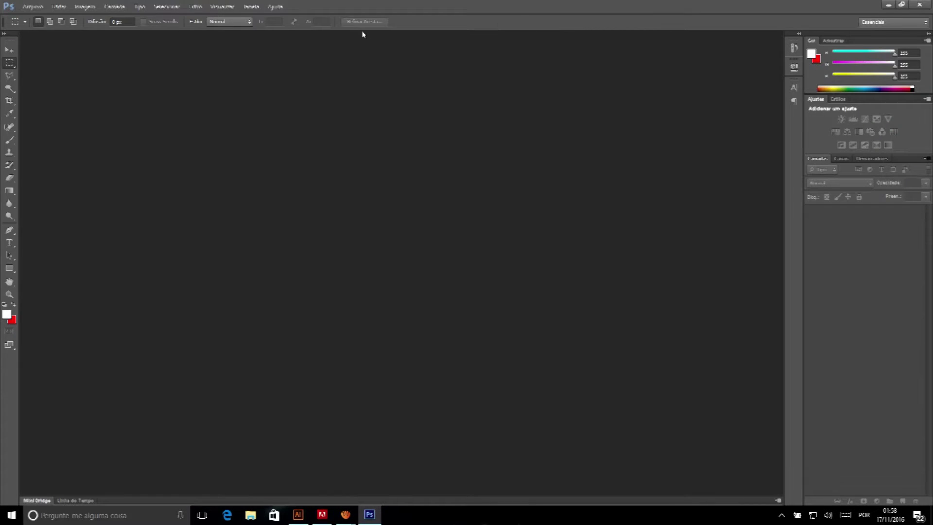
- Return to the blank Illustrator document via its taskbar icon once Photoshop has loaded
{"action": "left_click", "coordinate": [297, 513]}
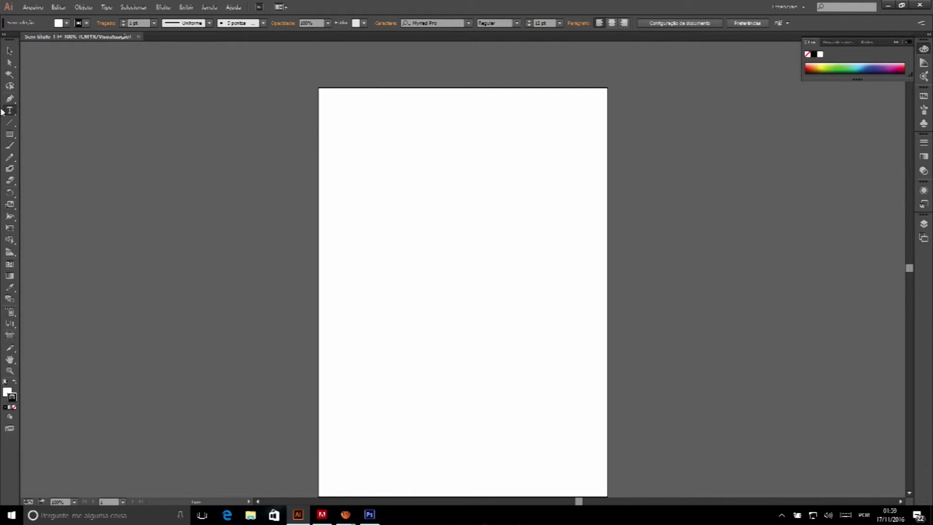
- With the Type tool, browse the stroke profile, font size, style and font family lists
{"action": "left_click", "coordinate": [10, 111]}
{"action": "left_click", "coordinate": [209, 23]}
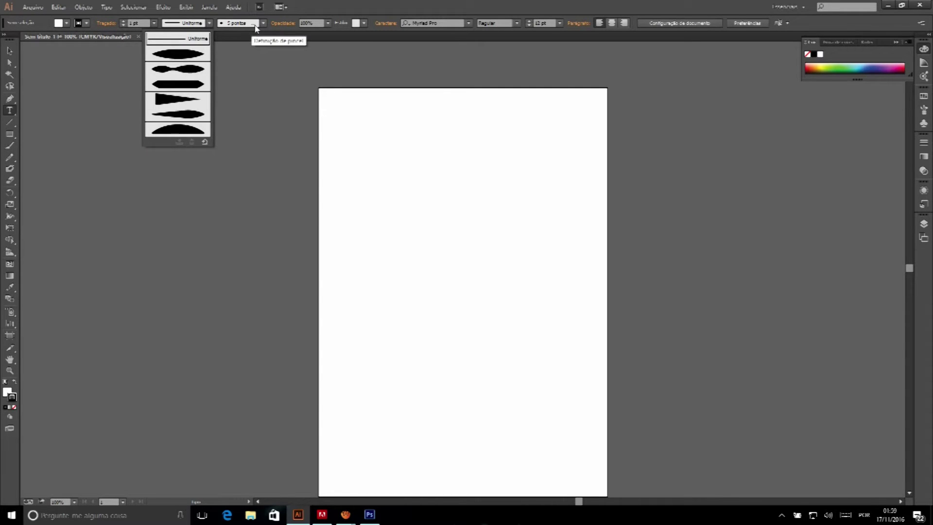
{"action": "left_click", "coordinate": [473, 4]}
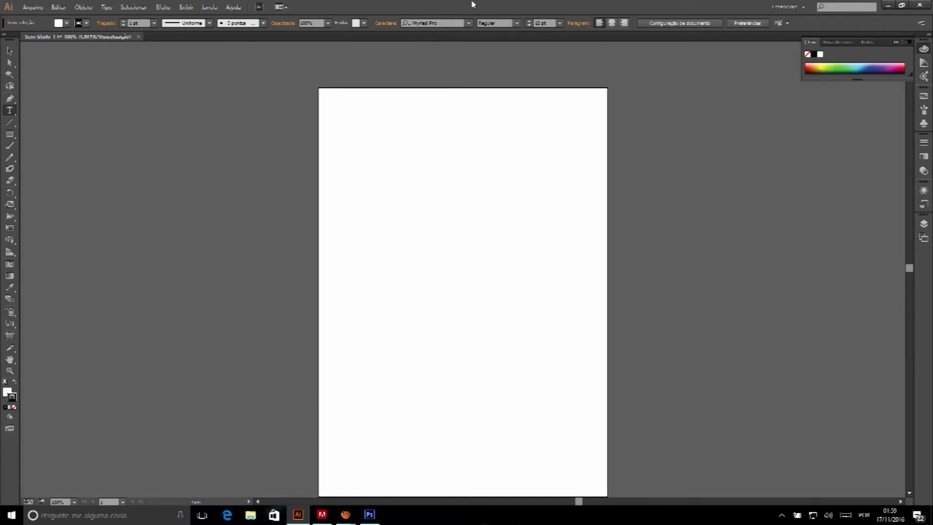
{"action": "left_click", "coordinate": [560, 23]}
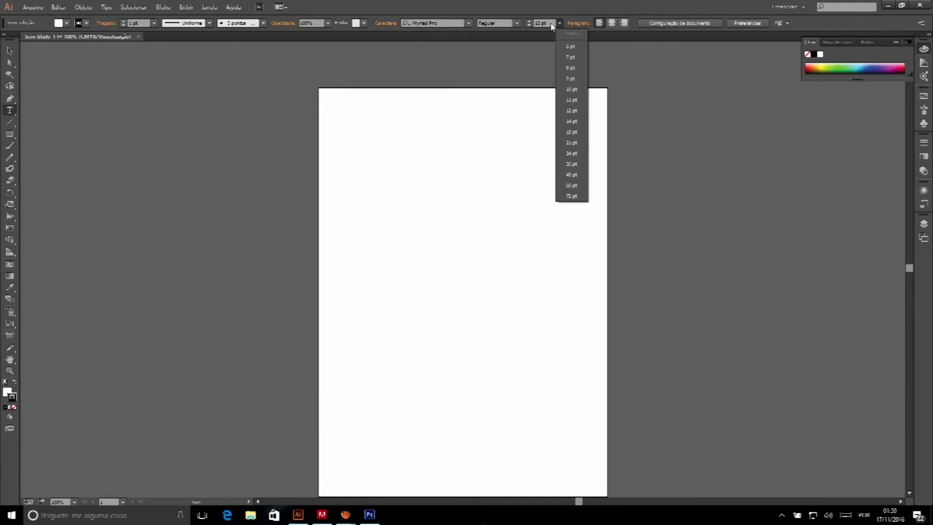
{"action": "left_click", "coordinate": [497, 15]}
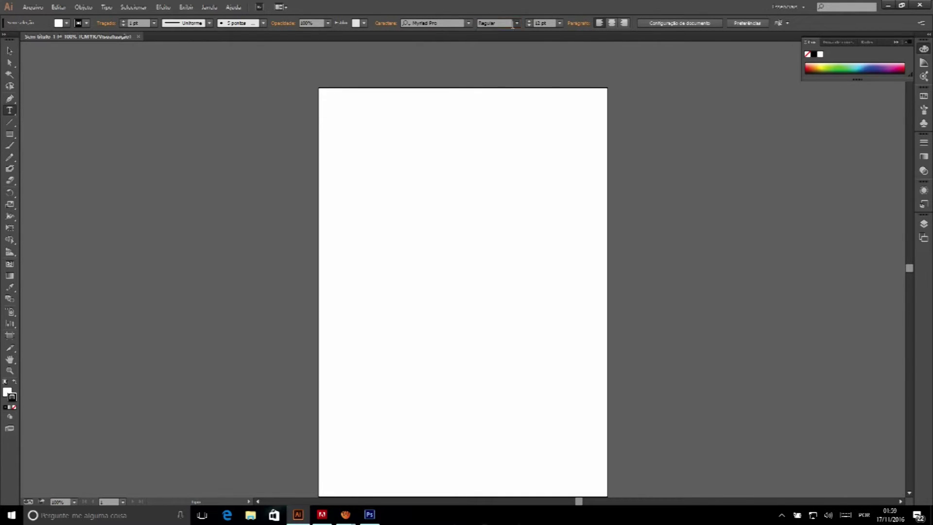
{"action": "left_click", "coordinate": [517, 22]}
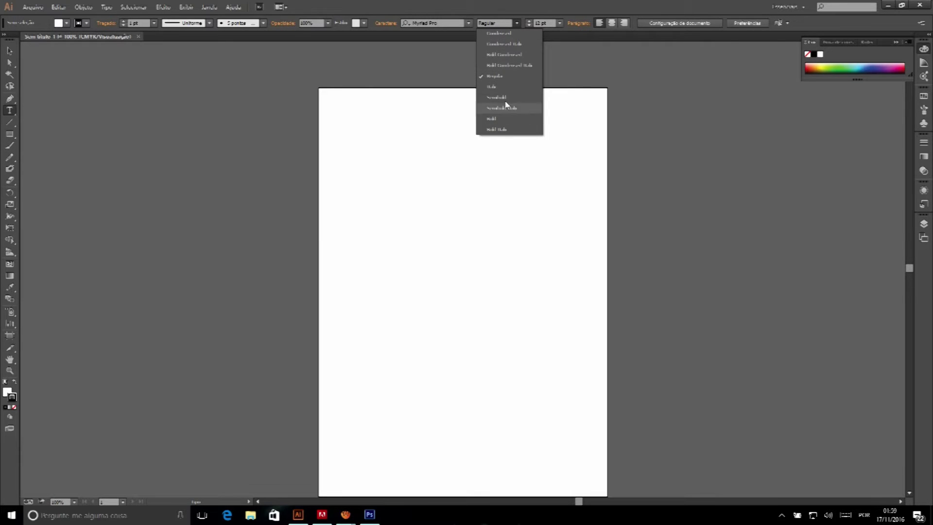
{"action": "left_click", "coordinate": [494, 4]}
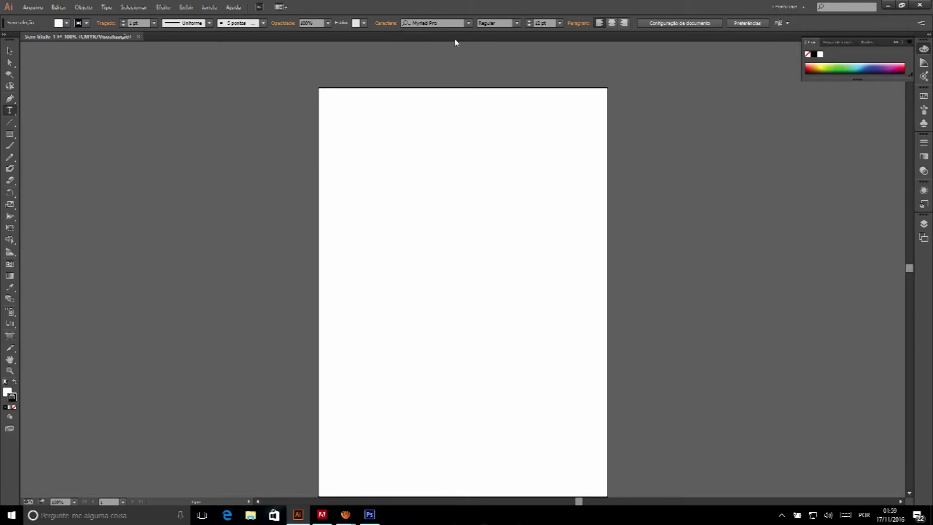
{"action": "left_click", "coordinate": [469, 24]}
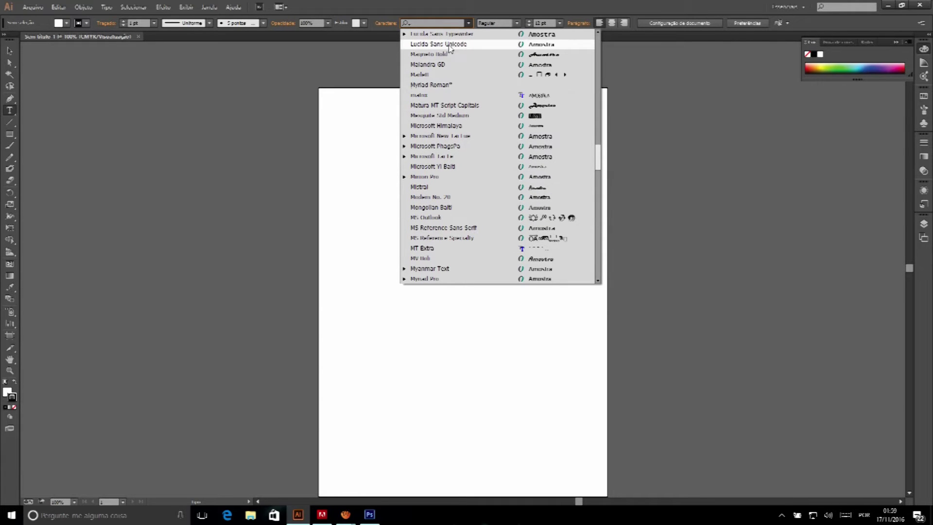
- Type 'TESTE' on the artboard and set it to 60 pt Lucida Sans Typewriter
{"action": "left_click", "coordinate": [362, 173]}
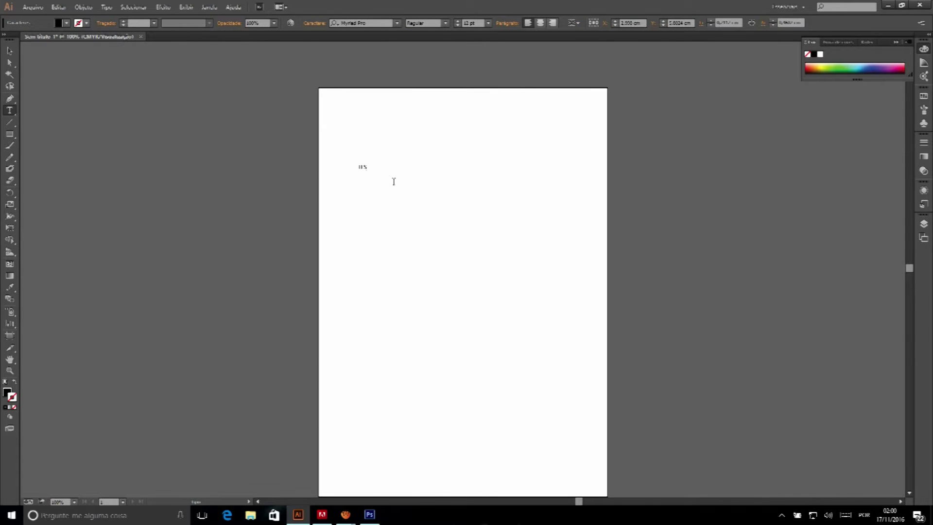
{"action": "left_click_drag", "start_coordinate": [377, 166], "coordinate": [350, 166]}
{"action": "left_click", "coordinate": [488, 23]}
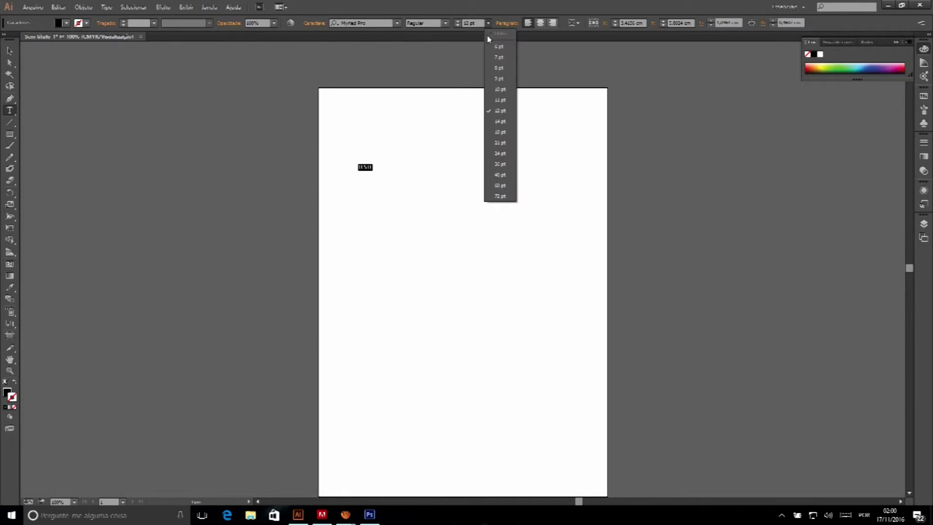
{"action": "left_click", "coordinate": [499, 195]}
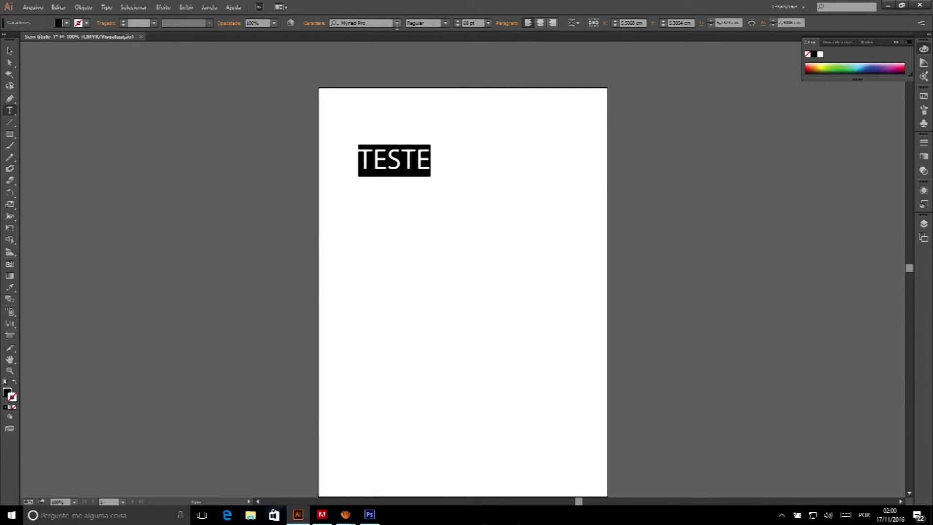
{"action": "left_click", "coordinate": [397, 23]}
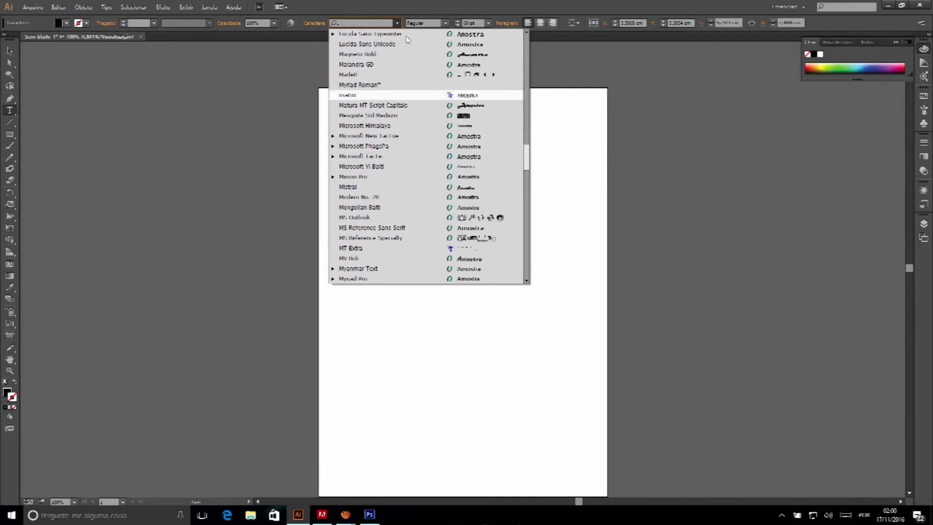
{"action": "left_click", "coordinate": [370, 34]}
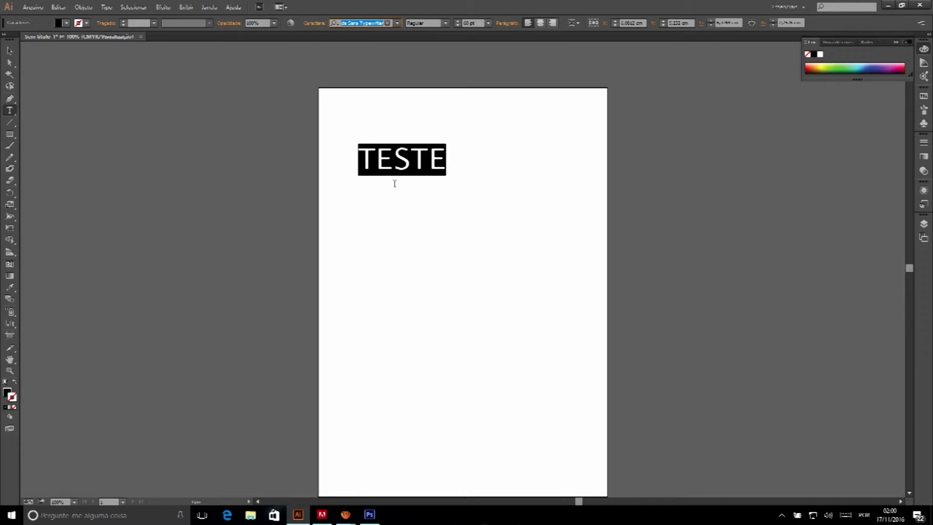
- Step TESTE through fonts such as Malandra GD, Kunstler Script and Lithos Pro
{"action": "key", "text": "Down"}
{"action": "key", "text": "Down"}
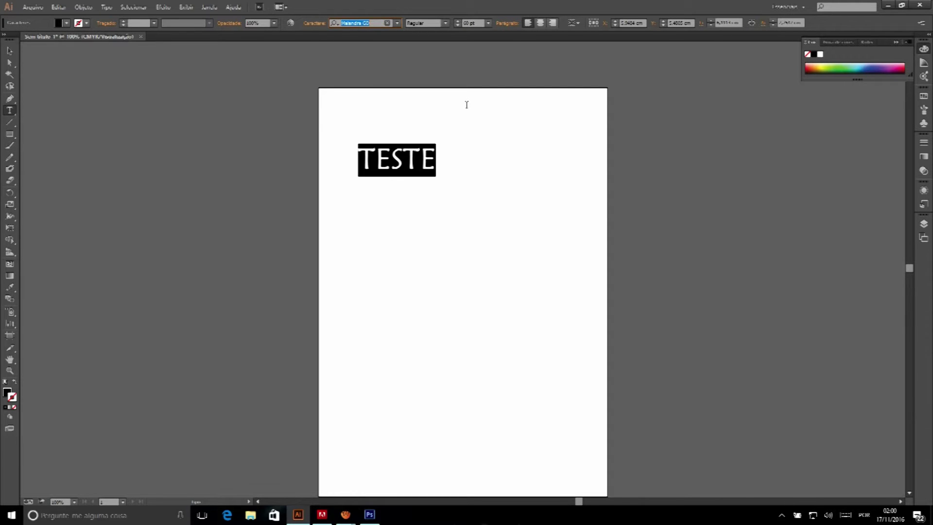
{"action": "key", "text": "Down"}
{"action": "key", "text": "Down"}
{"action": "key", "text": "Down"}
{"action": "key", "text": "Down"}
{"action": "key", "text": "Up"}
{"action": "key", "text": "Up"}
{"action": "key", "text": "Down"}
{"action": "key", "text": "Down"}
{"action": "key", "text": "Down"}
{"action": "key", "text": "Down"}
{"action": "left_click", "coordinate": [397, 23]}
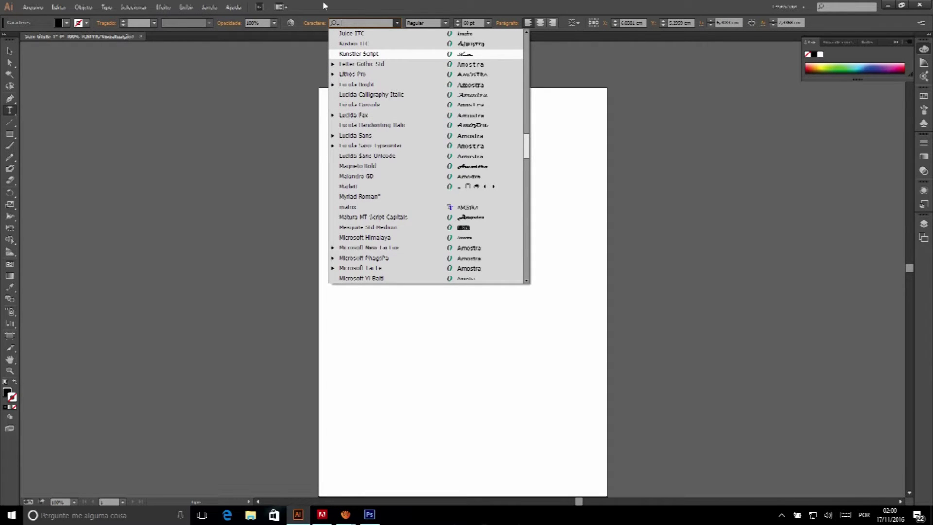
{"action": "key", "text": "Escape"}
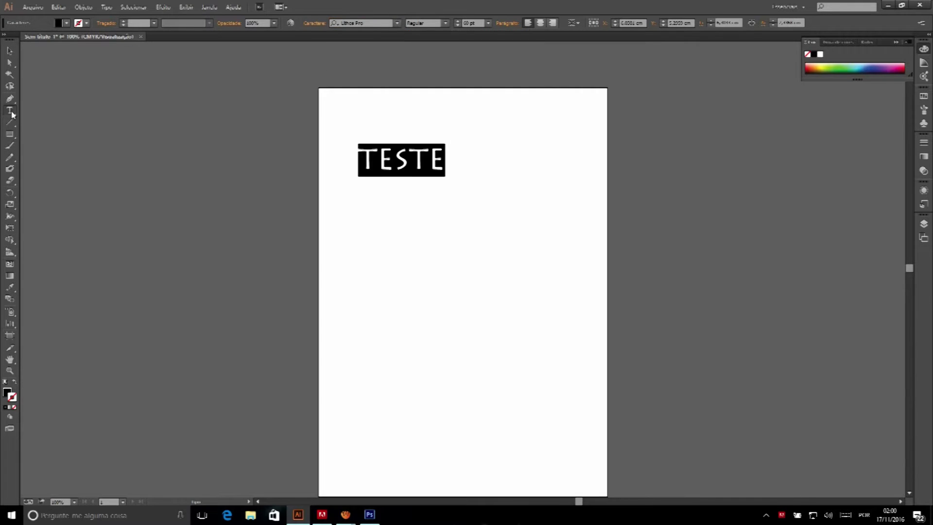
{"action": "key", "text": "Escape"}
- Select the whole word TESTE and browse the Type > Font list without changing it
{"action": "left_click_drag", "start_coordinate": [362, 159], "coordinate": [459, 159]}
{"action": "left_click", "coordinate": [107, 8]}
{"action": "mouse_move", "coordinate": [122, 17]}
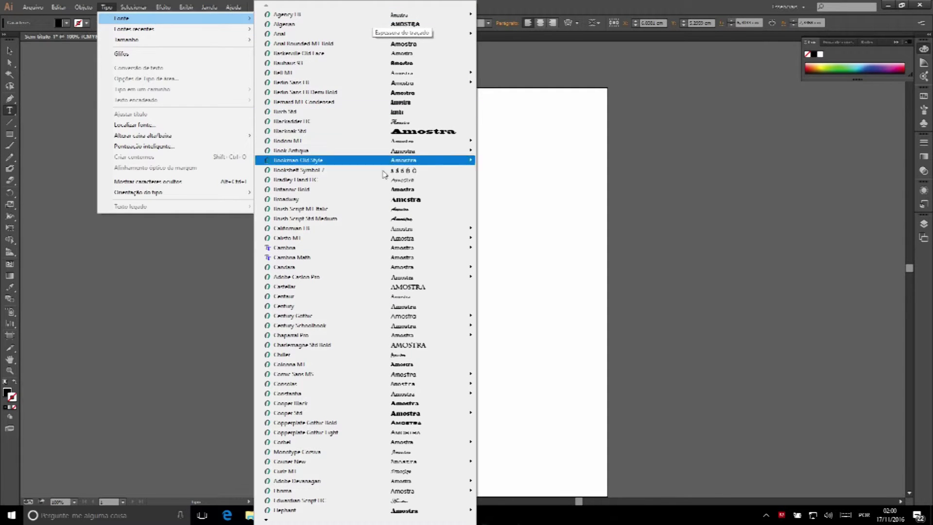
{"action": "left_click", "coordinate": [507, 5]}
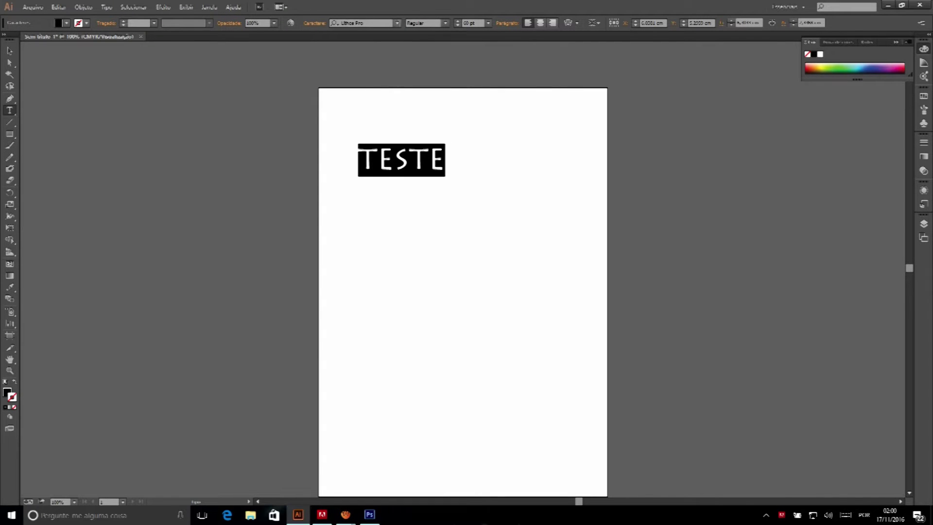
{"action": "left_click", "coordinate": [398, 23]}
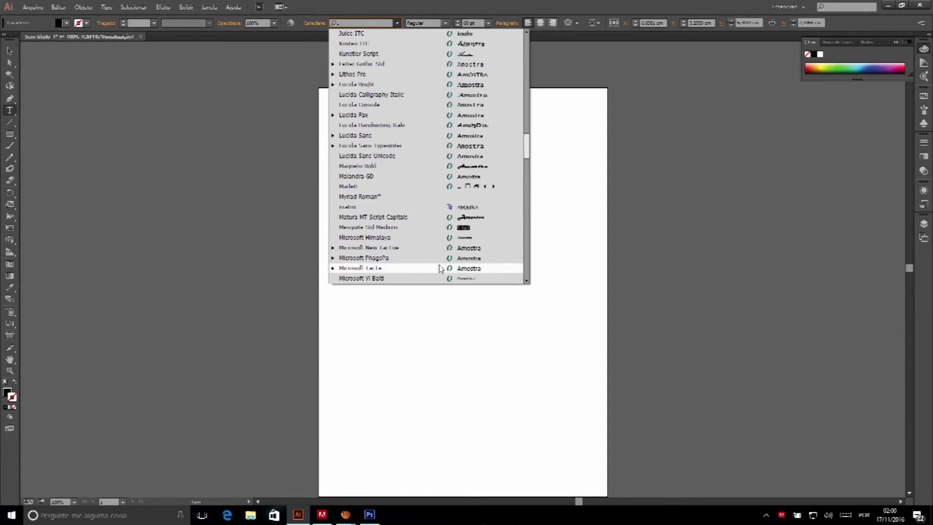
{"action": "left_click", "coordinate": [107, 7]}
{"action": "mouse_move", "coordinate": [175, 17]}
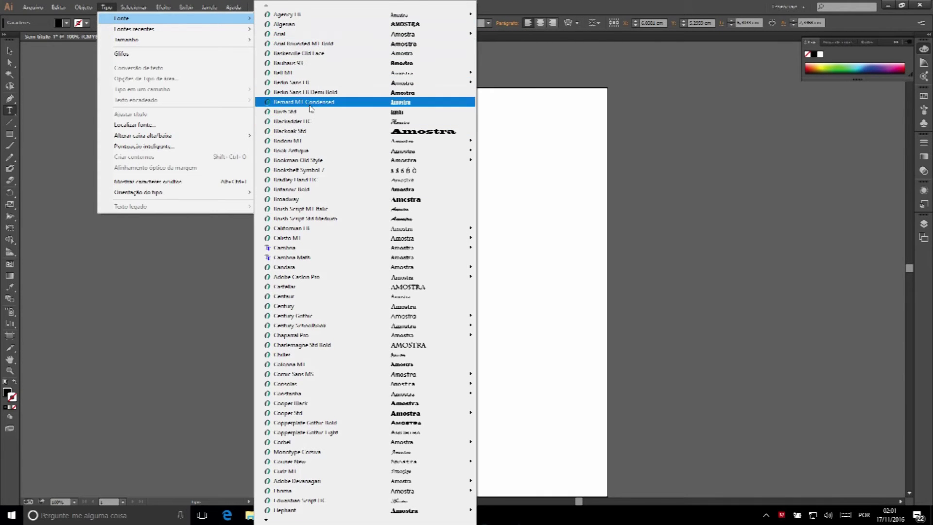
{"action": "left_click", "coordinate": [536, 6]}
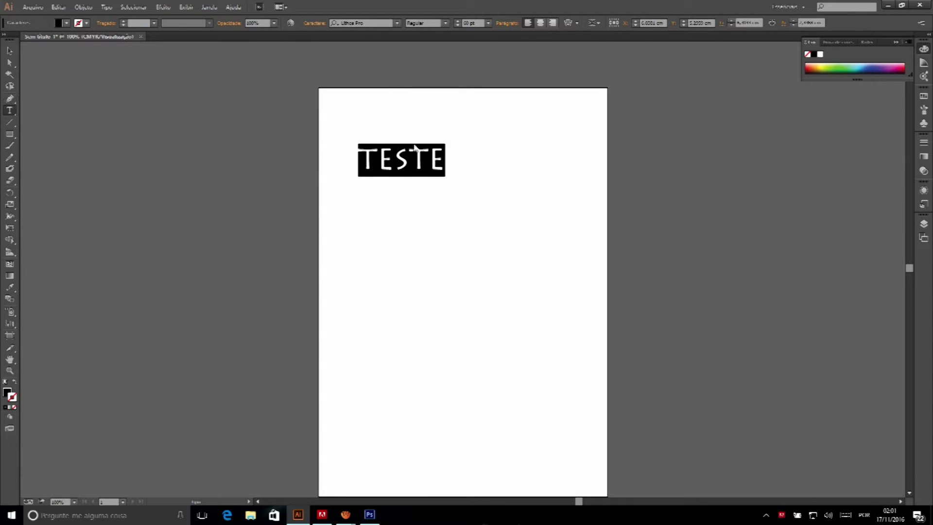
- Apply Gill Sans Ultra Bold, then Gill Sans Ultra Bold Condensed, to TESTE
{"action": "left_click", "coordinate": [397, 23]}
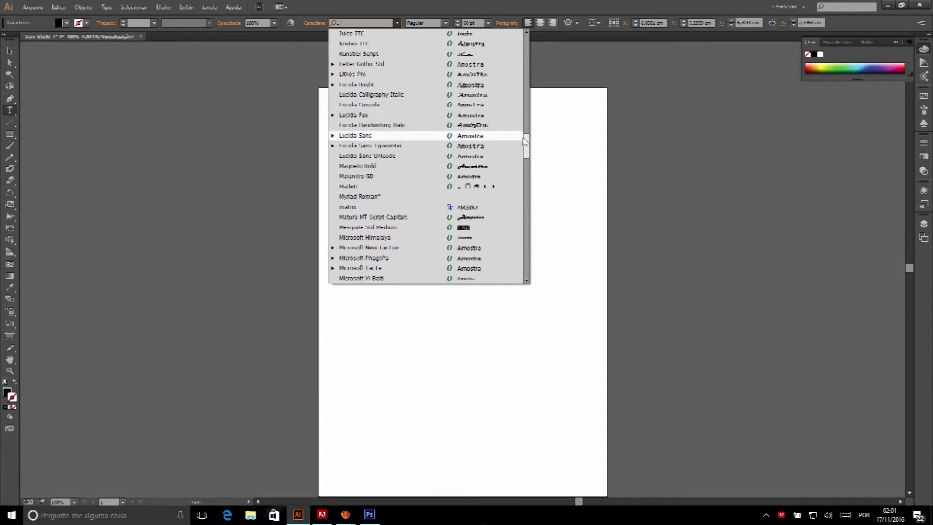
{"action": "left_click_drag", "start_coordinate": [528, 143], "coordinate": [532, 182]}
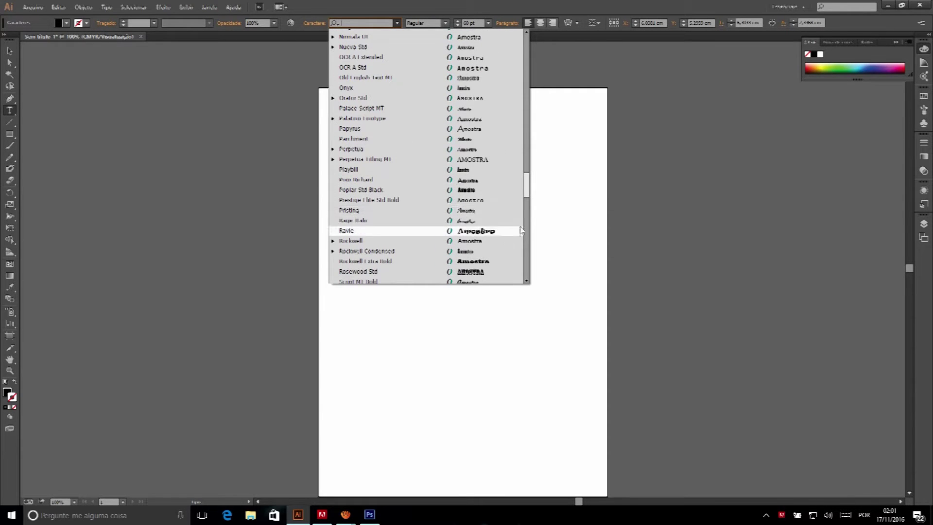
{"action": "mouse_move", "coordinate": [528, 190]}
{"action": "left_mouse_down"}
{"action": "mouse_move", "coordinate": [529, 229]}
{"action": "mouse_move", "coordinate": [542, 120]}
{"action": "left_mouse_up"}
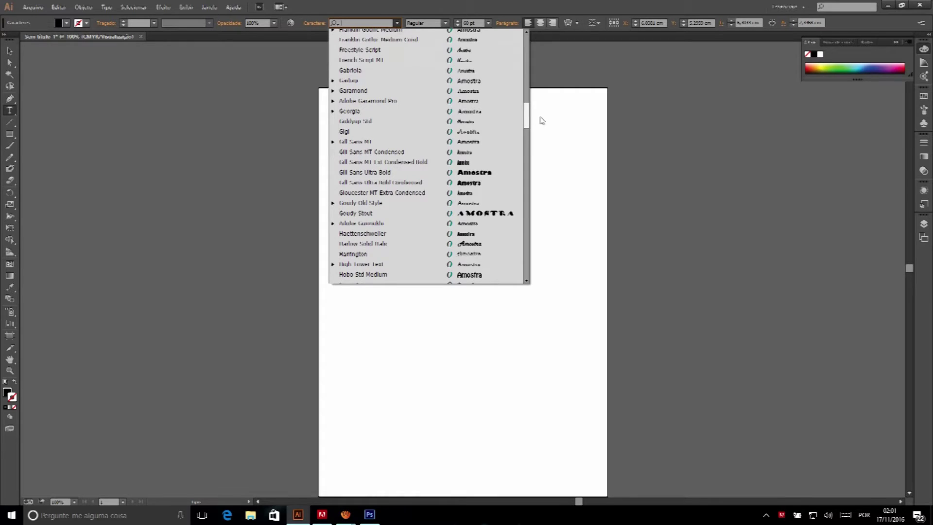
{"action": "left_click", "coordinate": [501, 175]}
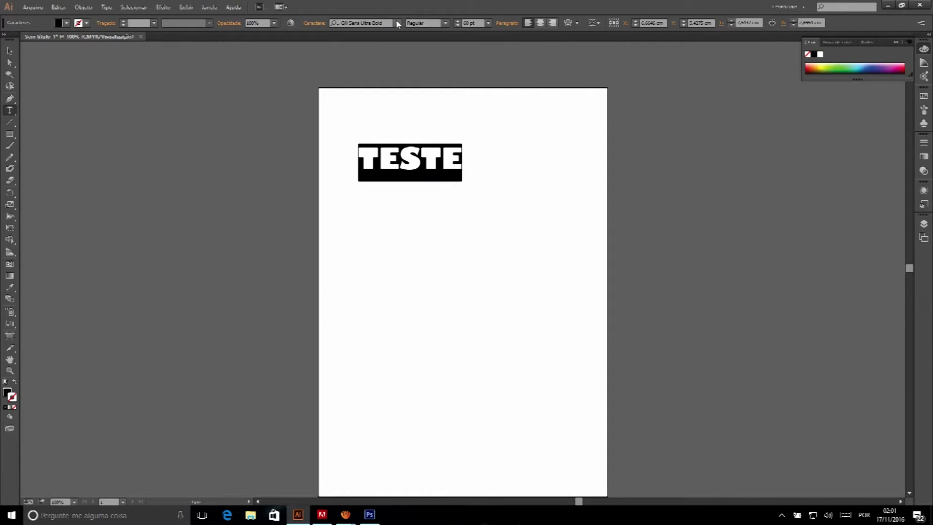
{"action": "left_click", "coordinate": [398, 22]}
{"action": "left_click", "coordinate": [479, 179]}
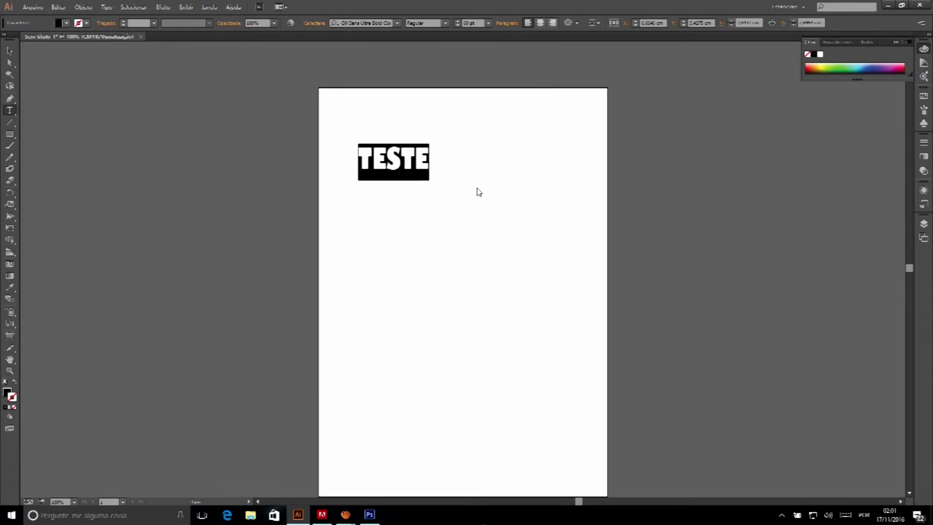
- Raise the TESTE font size to about 117 pt
{"action": "left_click", "coordinate": [459, 21]}
{"action": "left_click", "coordinate": [459, 22]}
{"action": "left_click", "coordinate": [459, 21]}
{"action": "left_click", "coordinate": [459, 21]}
{"action": "left_click", "coordinate": [459, 21]}
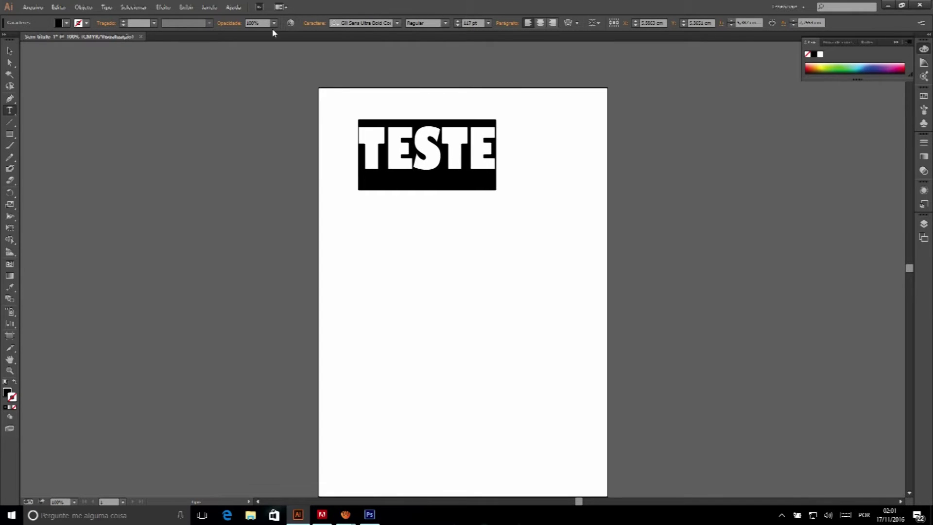
{"action": "left_click", "coordinate": [446, 141]}
- Scale up the TESTE text block and move it slightly lower and right
{"action": "left_click", "coordinate": [11, 51]}
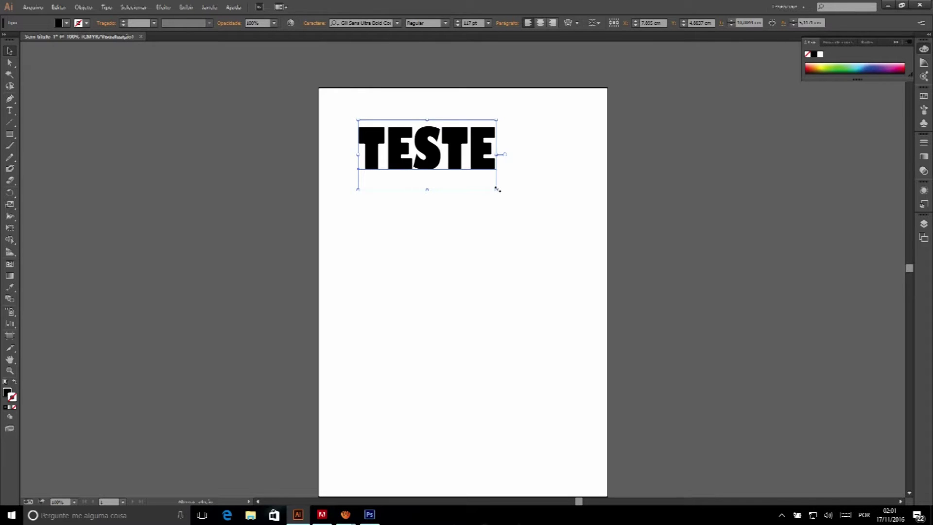
{"action": "left_click_drag", "start_coordinate": [497, 190], "coordinate": [548, 217]}
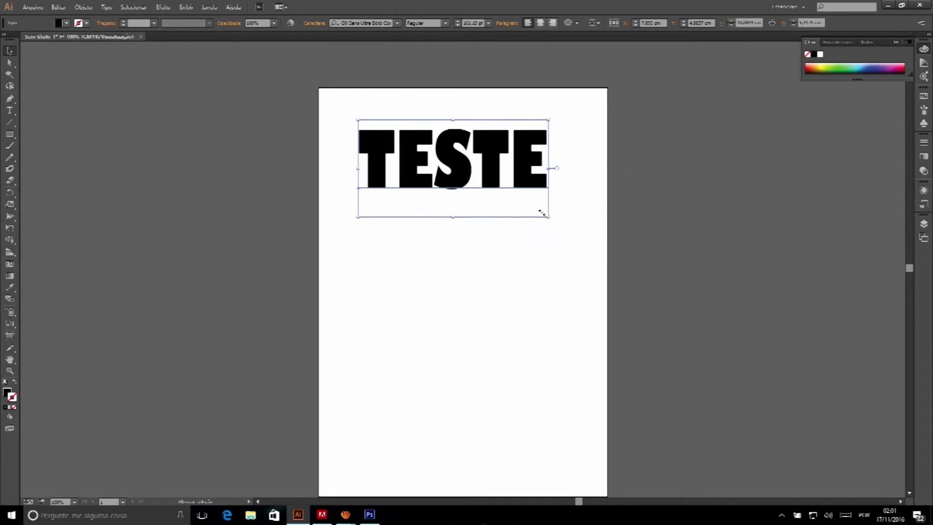
{"action": "scroll", "coordinate": [494, 155], "scroll_direction": "up", "scroll_amount": 2}
{"action": "left_click_drag", "start_coordinate": [414, 133], "coordinate": [426, 162]}
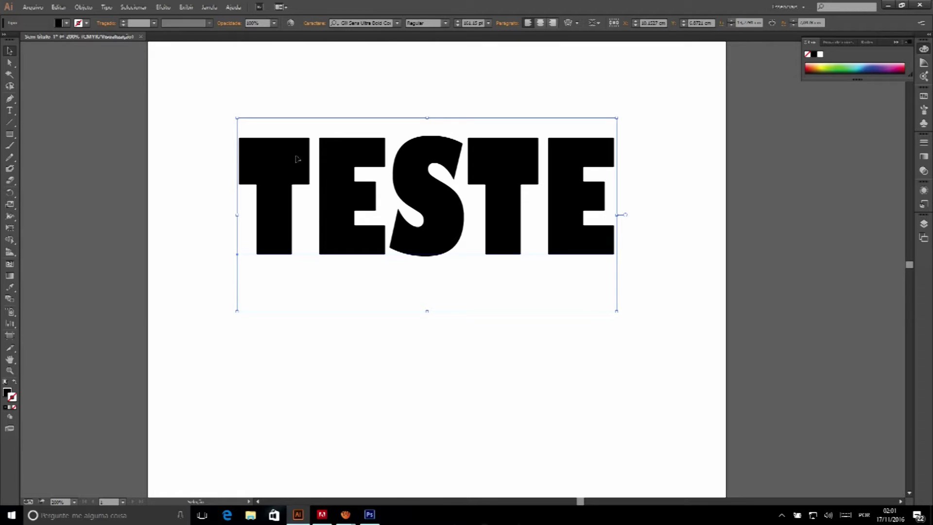
- Try a dark olive fill, then yellow-green C0BE31, on TESTE
{"action": "double_click", "coordinate": [7, 394]}
{"action": "mouse_move", "coordinate": [634, 206]}
{"action": "left_mouse_down"}
{"action": "mouse_move", "coordinate": [681, 229]}
{"action": "mouse_move", "coordinate": [687, 255]}
{"action": "left_mouse_up"}
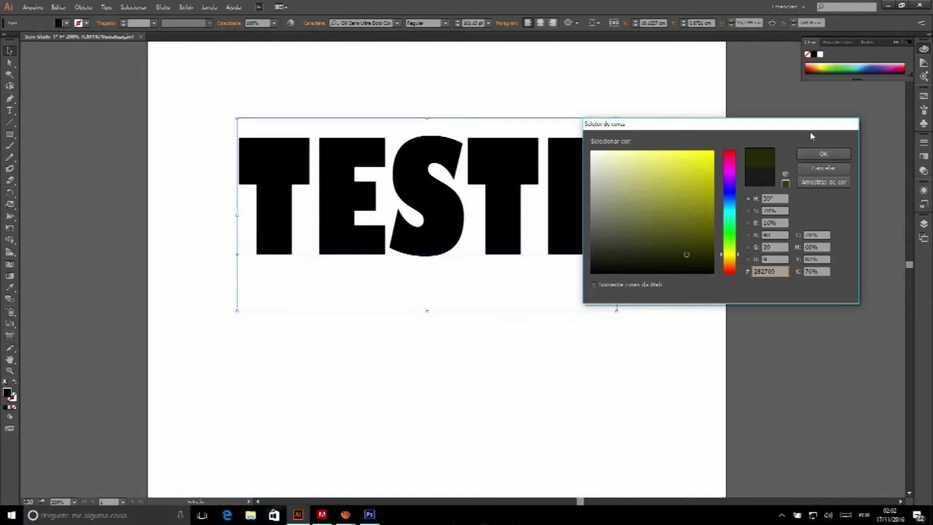
{"action": "left_click", "coordinate": [823, 154]}
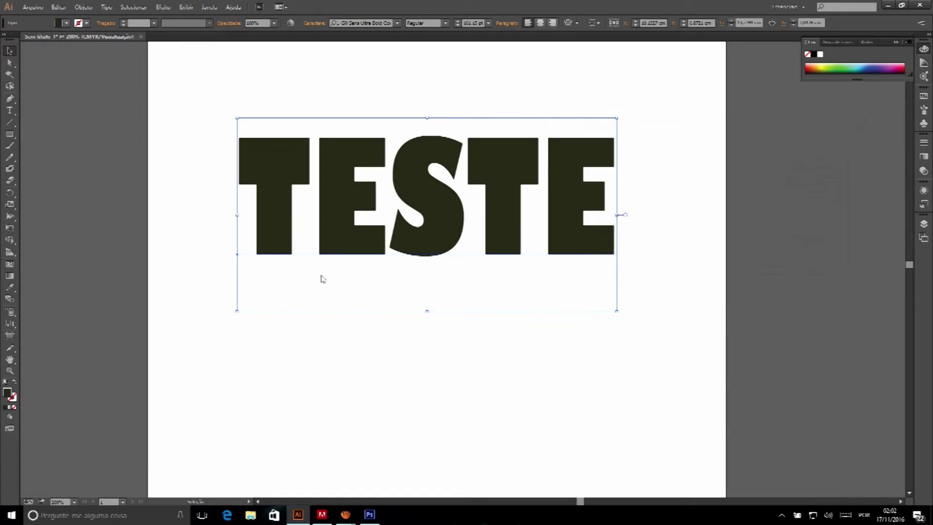
{"action": "double_click", "coordinate": [8, 393]}
{"action": "left_click", "coordinate": [682, 177]}
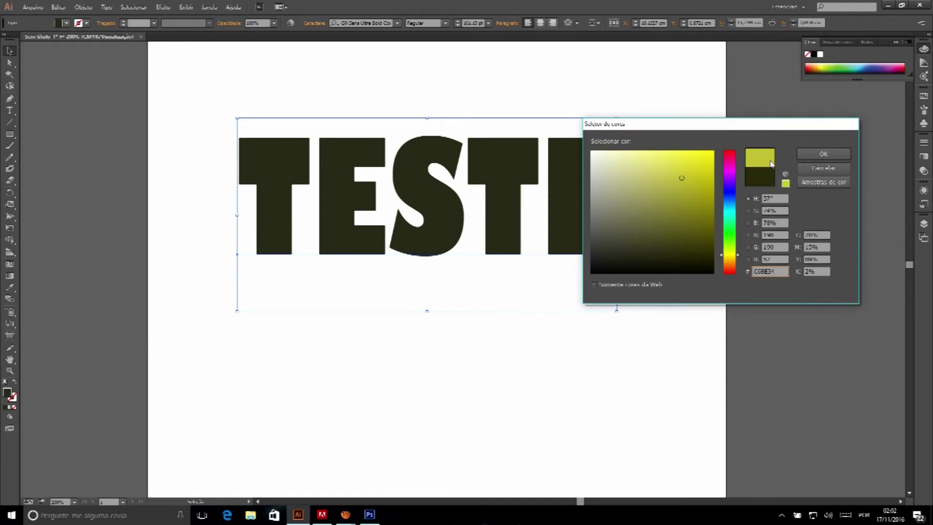
{"action": "left_click", "coordinate": [812, 156]}
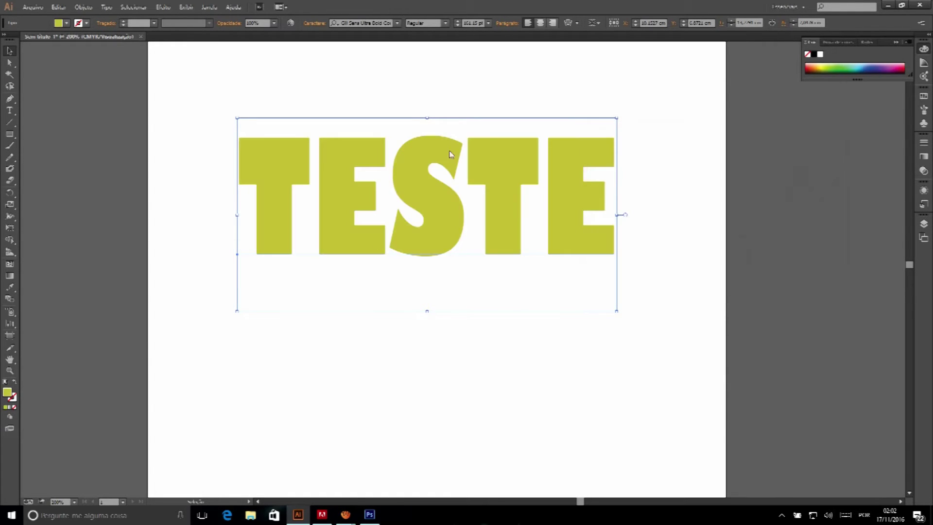
- Leave the stroke unchanged, restore TESTE's black 000000 fill, and shift it slightly right
{"action": "double_click", "coordinate": [12, 397]}
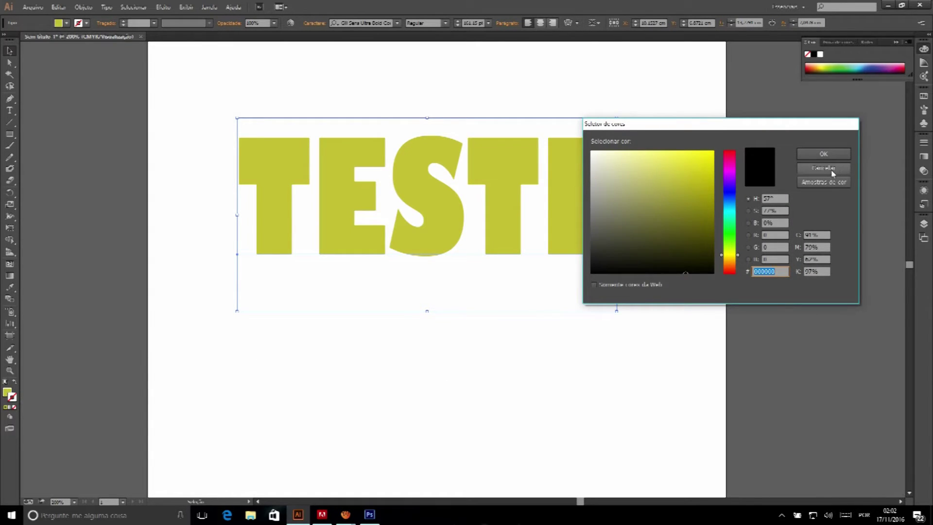
{"action": "left_click", "coordinate": [824, 168]}
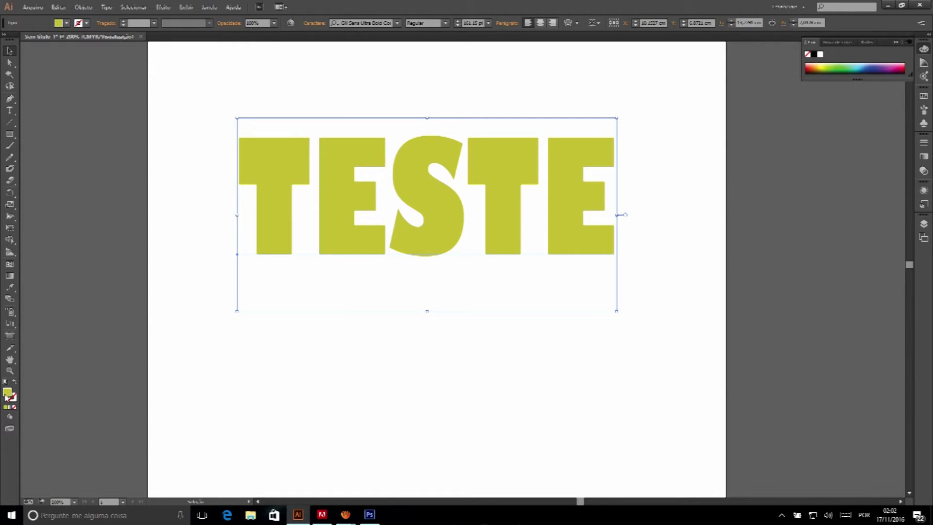
{"action": "double_click", "coordinate": [11, 396]}
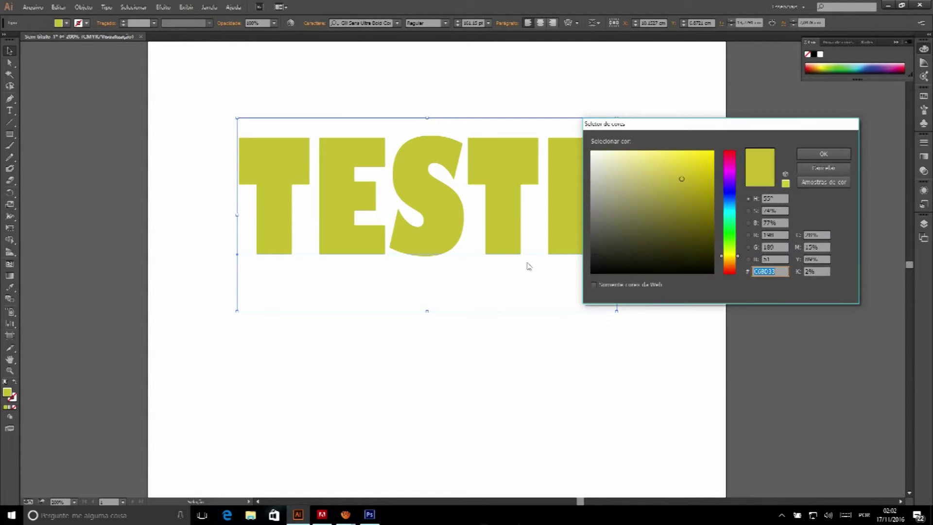
{"action": "left_click_drag", "start_coordinate": [691, 218], "coordinate": [575, 283]}
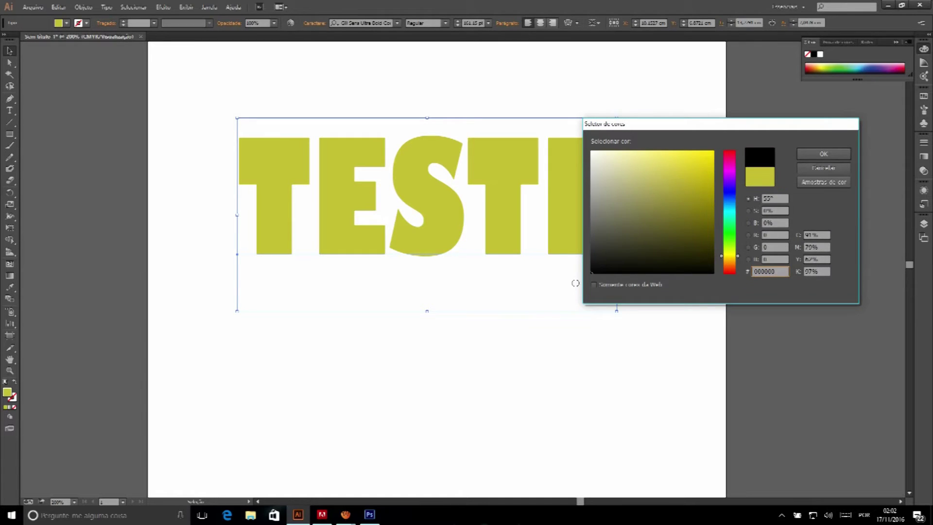
{"action": "left_click", "coordinate": [802, 155]}
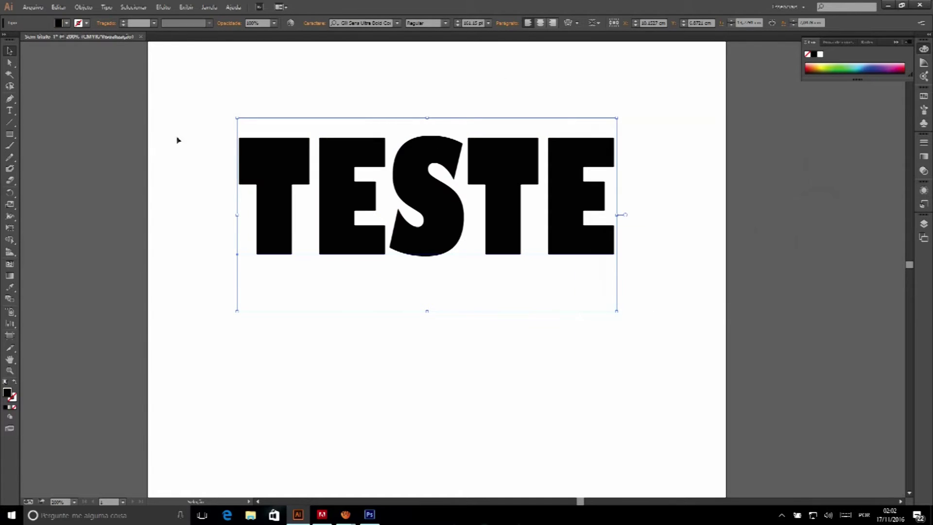
{"action": "left_click_drag", "start_coordinate": [398, 176], "coordinate": [422, 179]}
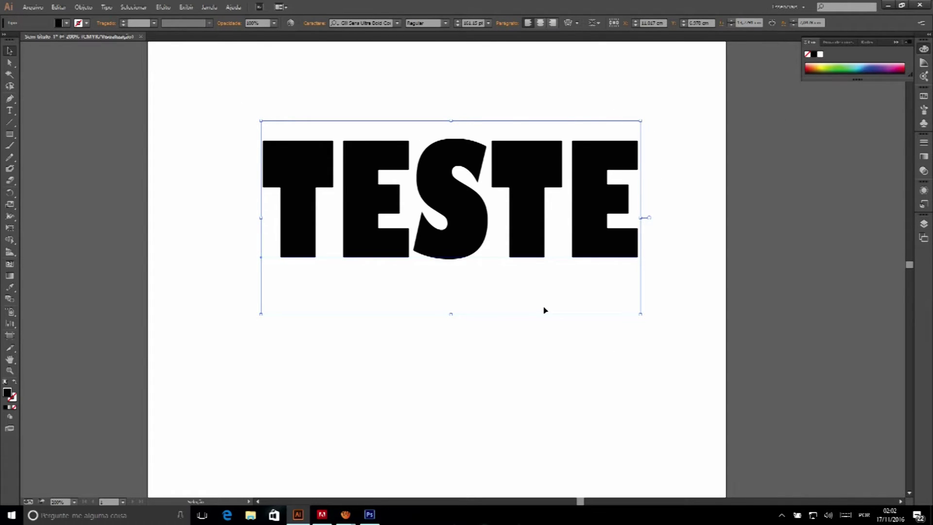
{"action": "left_click", "coordinate": [108, 7]}
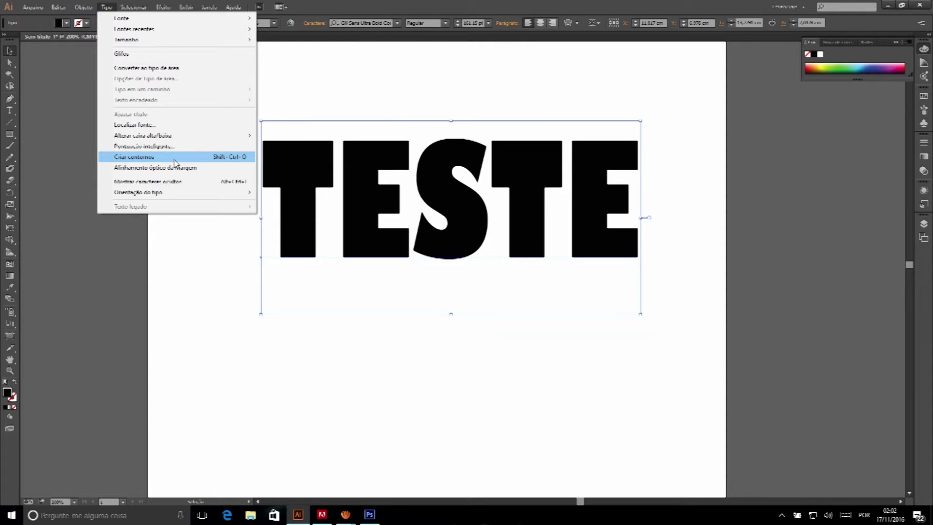
- Convert the TESTE text to outlines with Create Outlines, then deselect it
{"action": "left_click", "coordinate": [175, 158]}
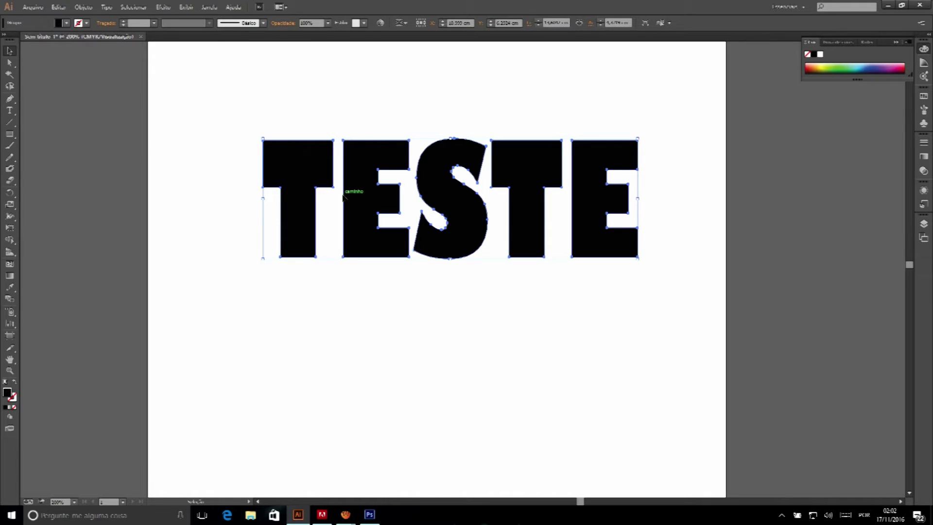
{"action": "scroll", "coordinate": [371, 167], "scroll_direction": "up", "scroll_amount": 5}
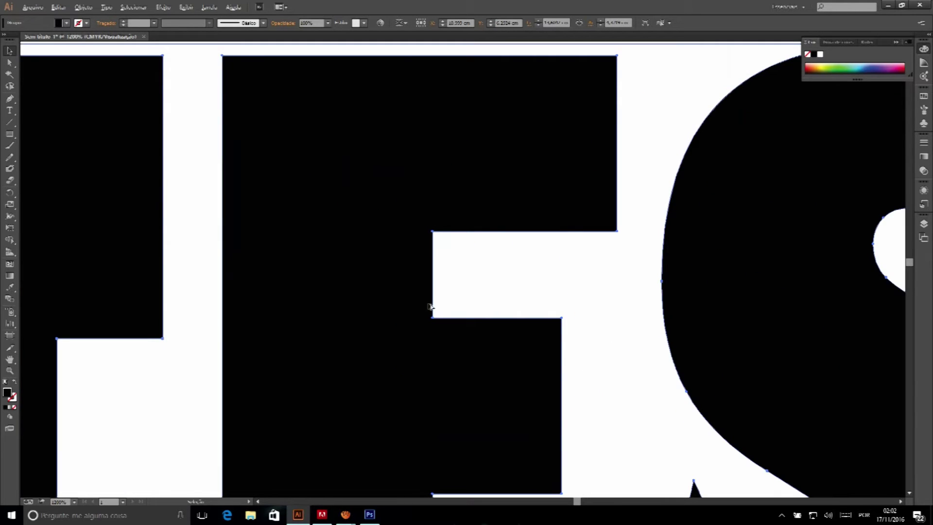
{"action": "scroll", "coordinate": [564, 318], "scroll_direction": "down", "scroll_amount": 1}
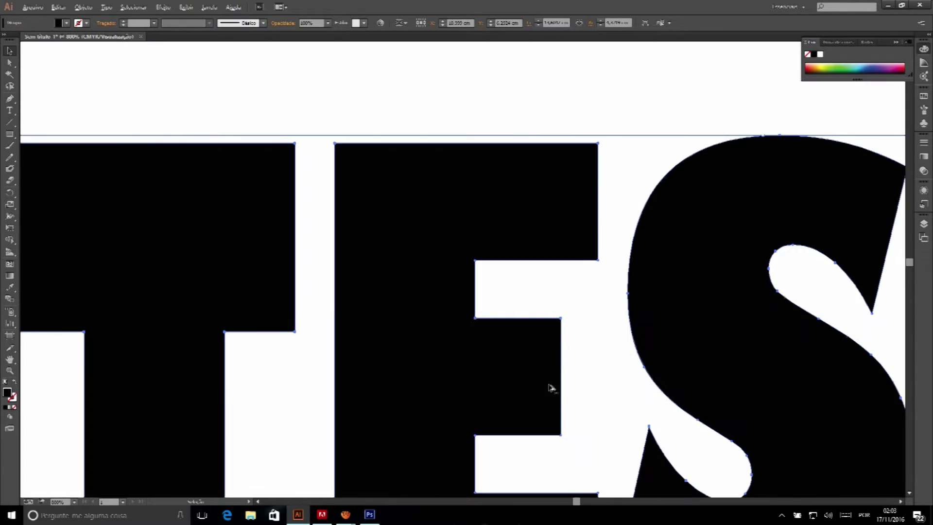
{"action": "scroll", "coordinate": [544, 406], "scroll_direction": "down", "scroll_amount": 3}
{"action": "scroll", "coordinate": [831, 396], "scroll_direction": "up", "scroll_amount": 1}
{"action": "left_click", "coordinate": [819, 359]}
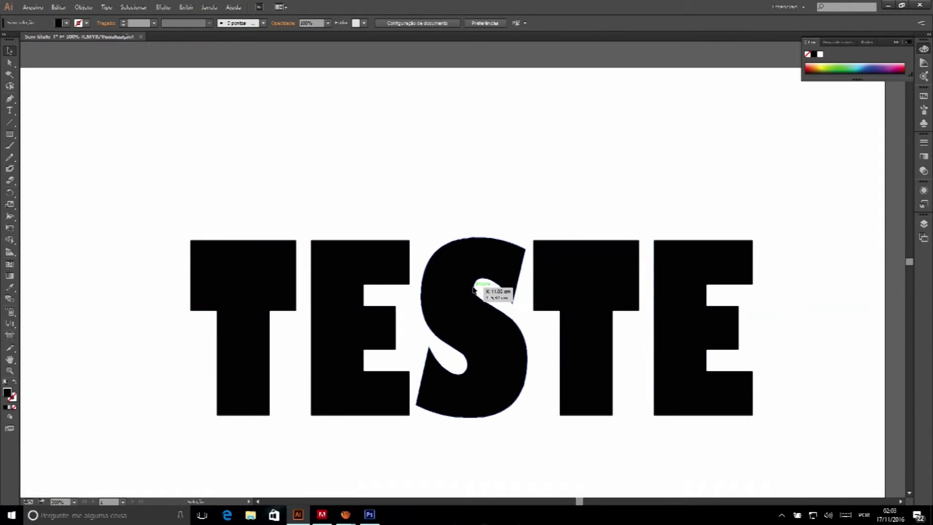
- With Direct Selection, select the T outline and its top-left anchor
{"action": "left_click", "coordinate": [10, 62]}
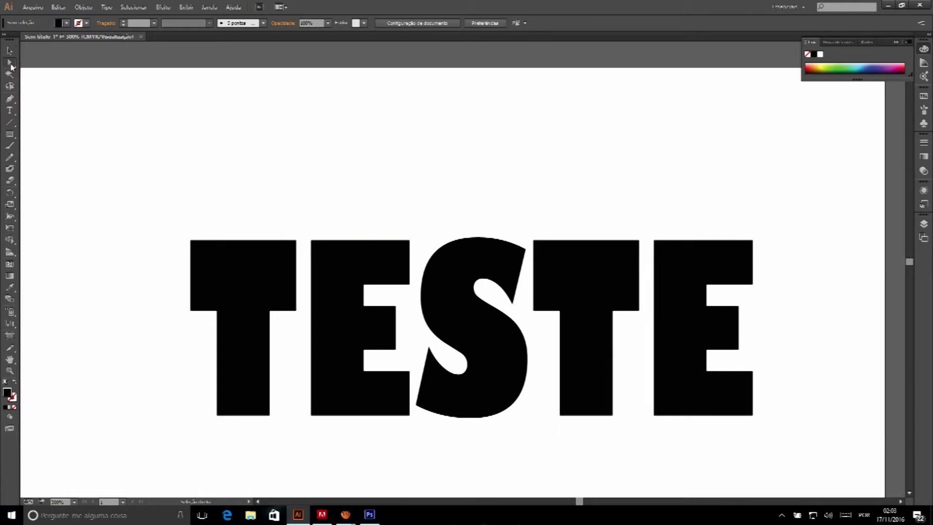
{"action": "left_click", "coordinate": [228, 247]}
{"action": "left_click", "coordinate": [192, 242]}
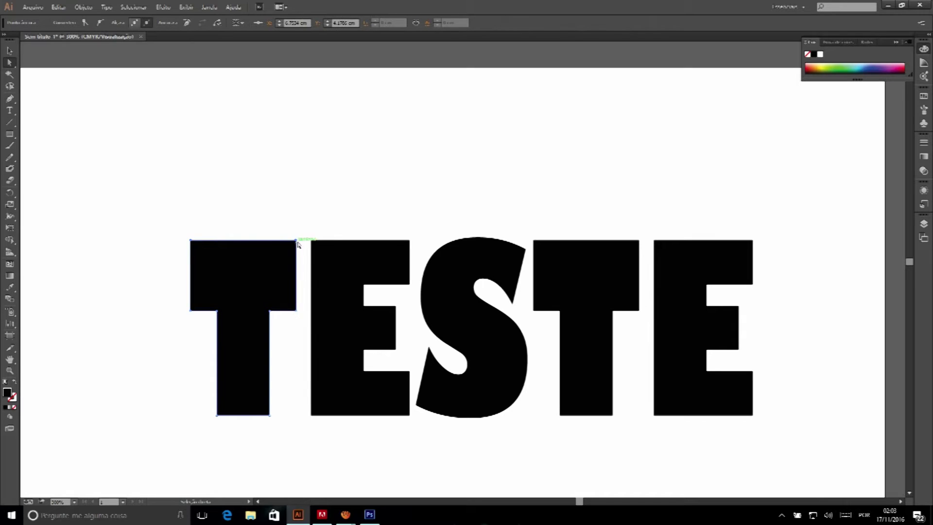
- Slant the T's top-right corner, lower the first E, and raise the S's top into a bulge
{"action": "left_click_drag", "start_coordinate": [297, 240], "coordinate": [299, 197]}
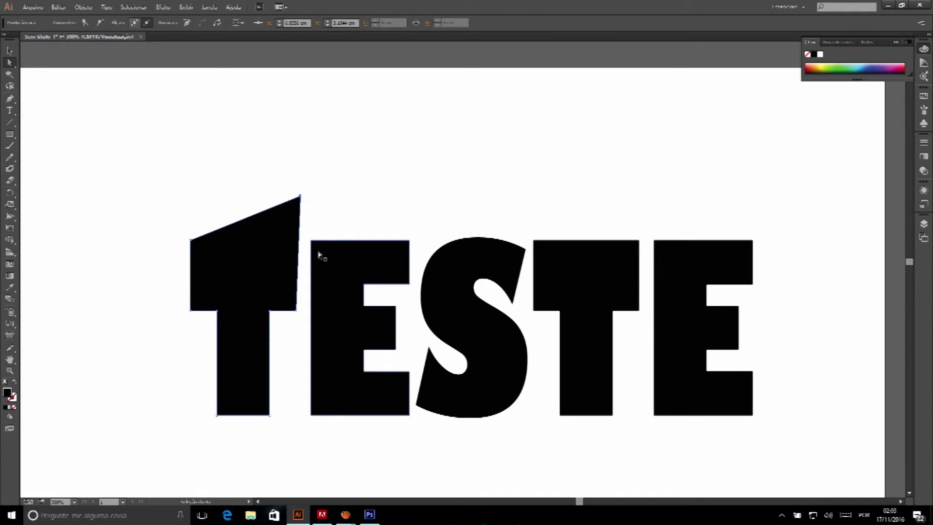
{"action": "left_click_drag", "start_coordinate": [312, 243], "coordinate": [330, 274]}
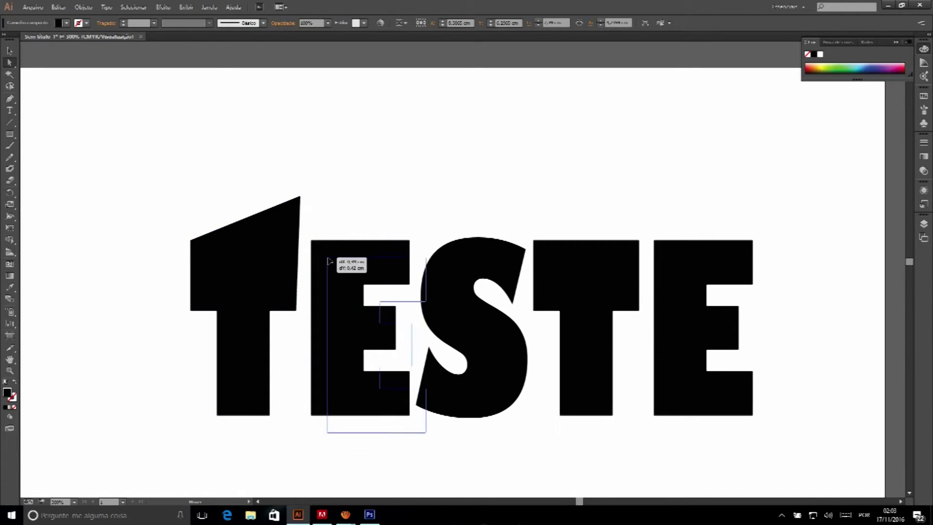
{"action": "left_click_drag", "start_coordinate": [329, 273], "coordinate": [327, 274]}
{"action": "scroll", "coordinate": [417, 277], "scroll_direction": "down", "scroll_amount": 2}
{"action": "left_click_drag", "start_coordinate": [489, 233], "coordinate": [499, 191]}
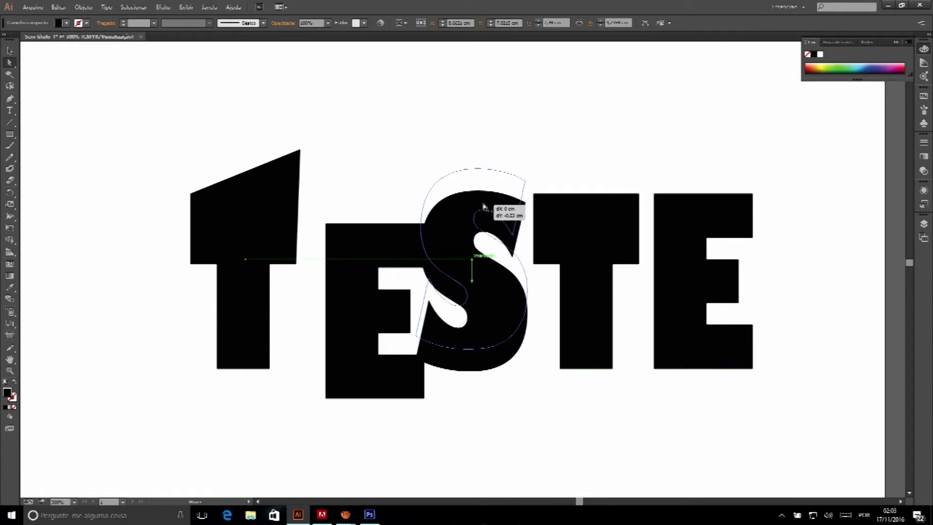
{"action": "mouse_move", "coordinate": [487, 152]}
{"action": "left_mouse_down"}
{"action": "mouse_move", "coordinate": [475, 132]}
{"action": "mouse_move", "coordinate": [488, 143]}
{"action": "mouse_move", "coordinate": [493, 137]}
{"action": "left_mouse_up"}
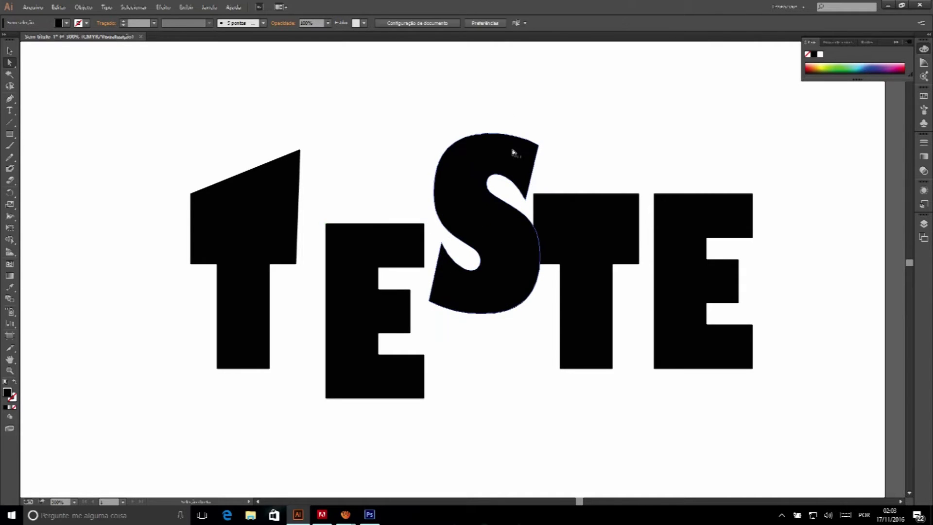
{"action": "left_click", "coordinate": [539, 145]}
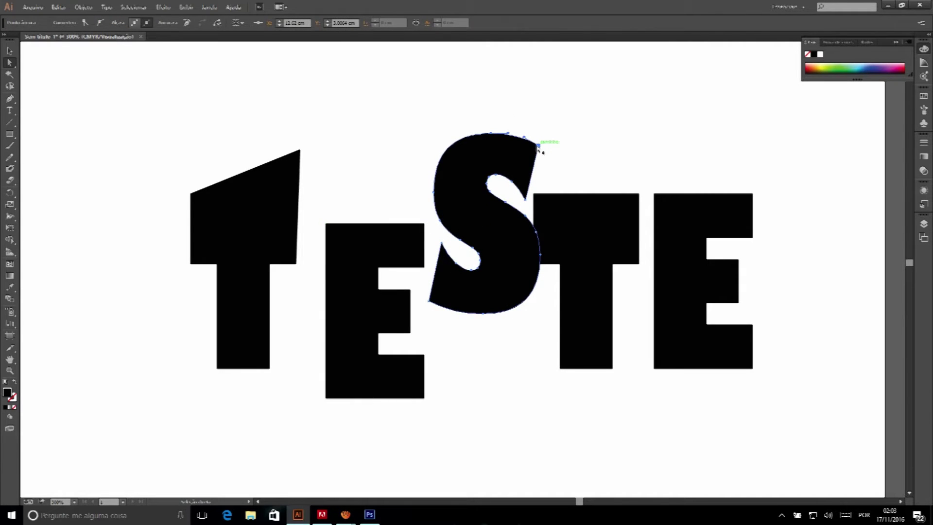
{"action": "left_click_drag", "start_coordinate": [525, 140], "coordinate": [542, 103]}
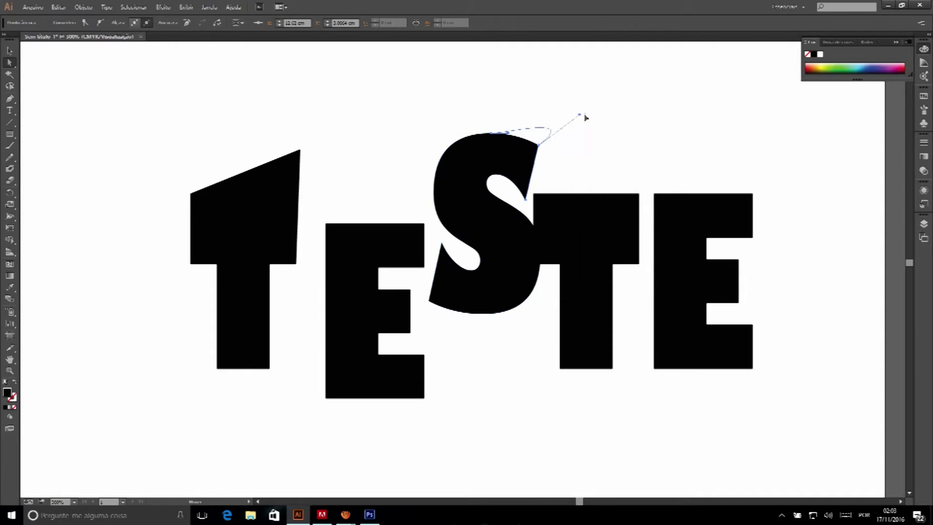
- Shift the last E and pull its lower arm and top-right corner up-right into spikes
{"action": "mouse_move", "coordinate": [743, 258]}
{"action": "left_mouse_down"}
{"action": "mouse_move", "coordinate": [723, 272]}
{"action": "mouse_move", "coordinate": [739, 269]}
{"action": "left_mouse_up"}
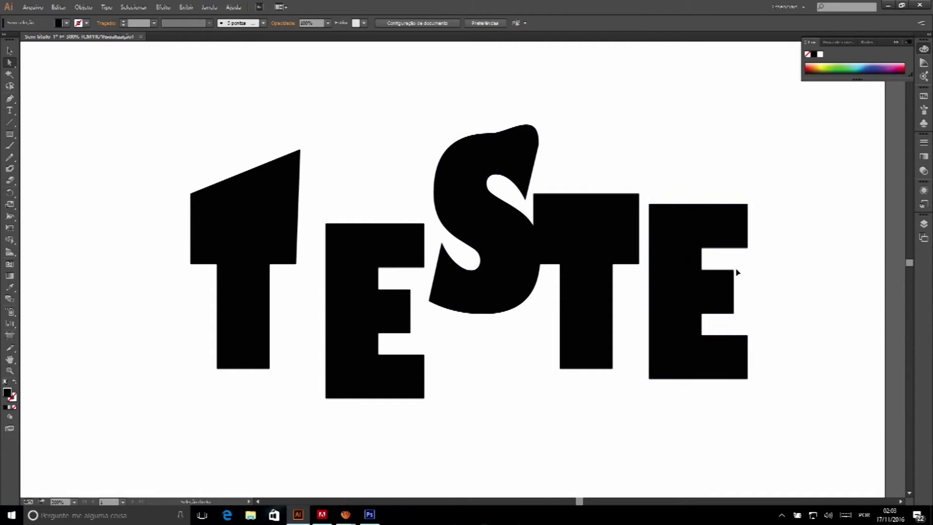
{"action": "left_click_drag", "start_coordinate": [734, 269], "coordinate": [787, 259]}
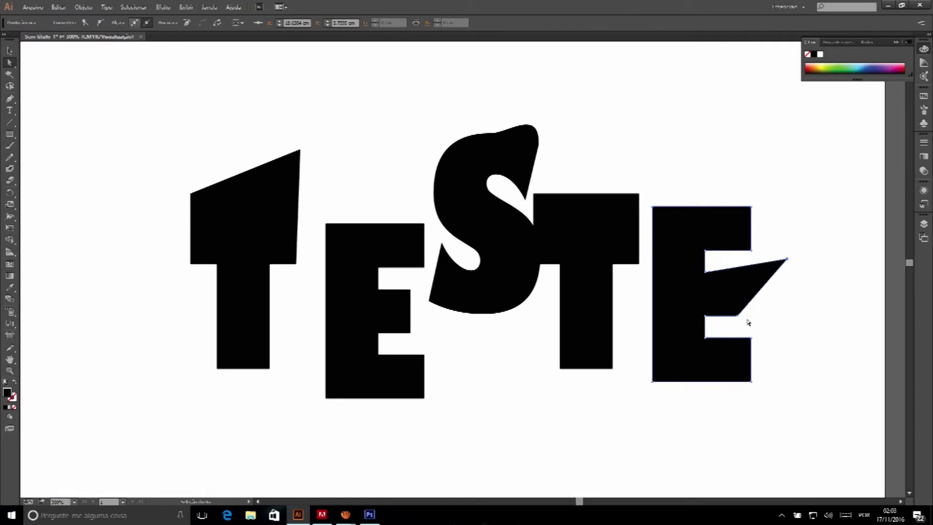
{"action": "left_click_drag", "start_coordinate": [751, 337], "coordinate": [788, 311]}
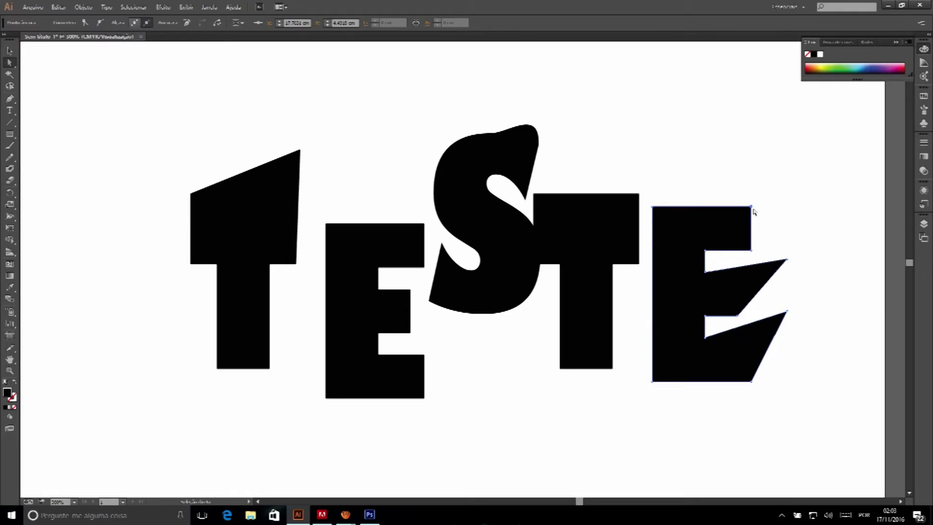
{"action": "left_click_drag", "start_coordinate": [752, 208], "coordinate": [807, 171]}
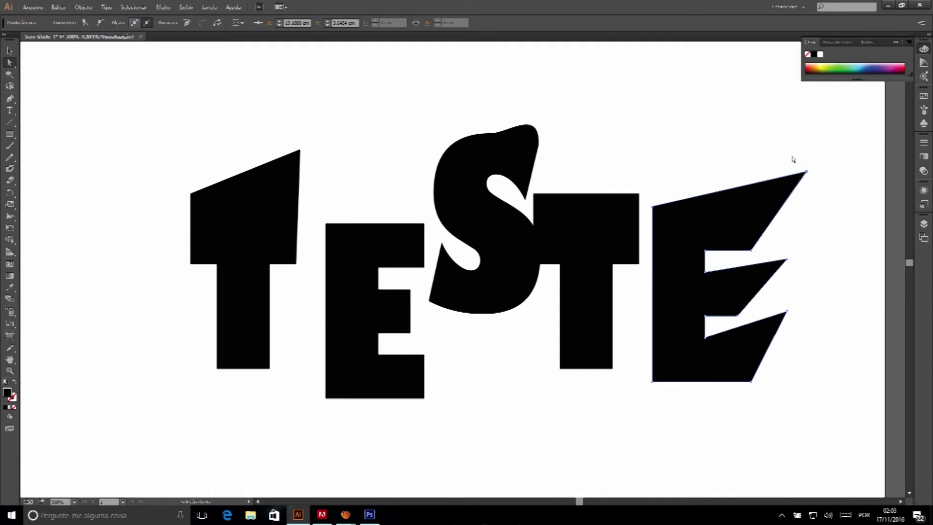
{"action": "left_click", "coordinate": [209, 213]}
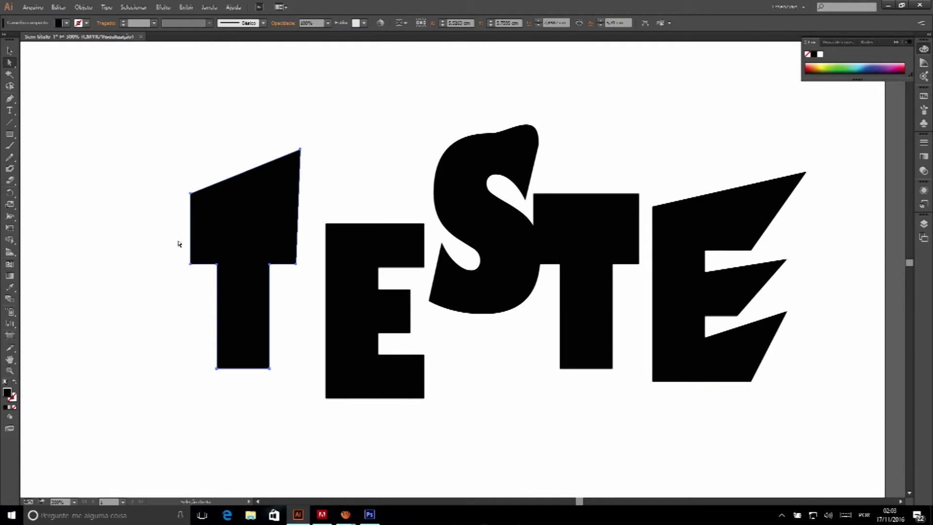
- Fill the first T purple and the first E dark red, moving the E up-right
{"action": "double_click", "coordinate": [11, 396]}
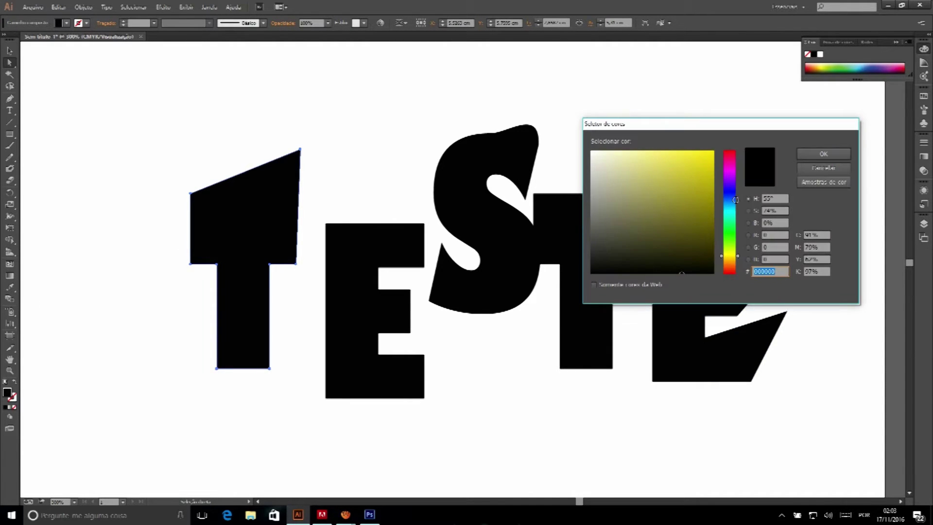
{"action": "left_click", "coordinate": [730, 187]}
{"action": "left_click", "coordinate": [823, 154]}
{"action": "left_click", "coordinate": [348, 238]}
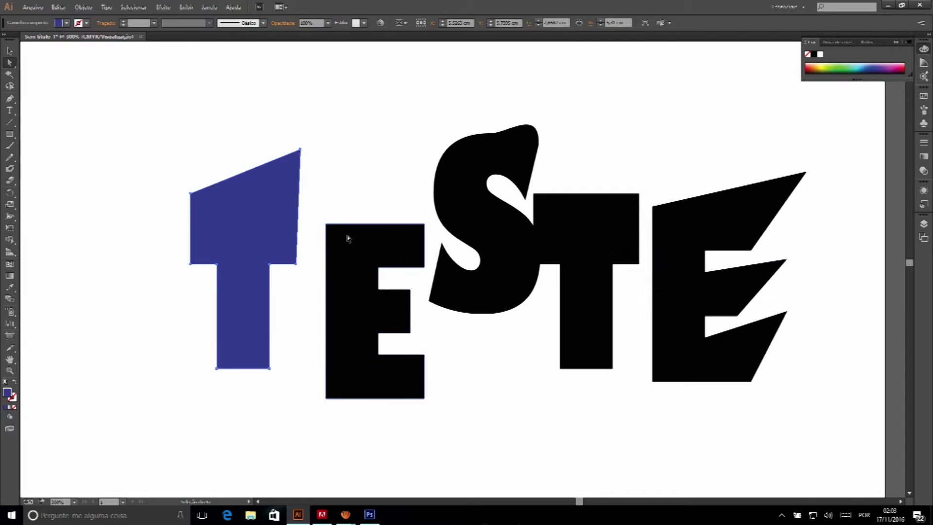
{"action": "double_click", "coordinate": [10, 395]}
{"action": "left_click", "coordinate": [730, 151]}
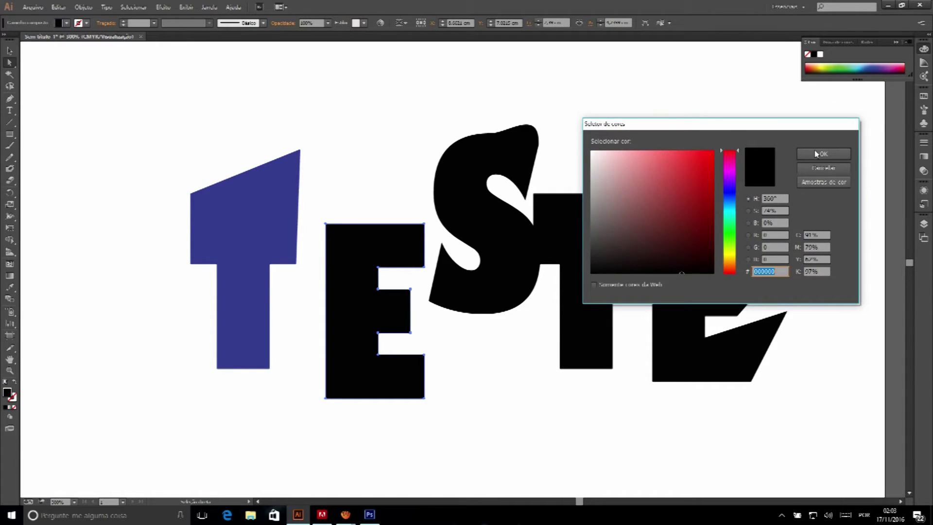
{"action": "left_click", "coordinate": [708, 189]}
{"action": "left_click", "coordinate": [824, 154]}
{"action": "left_click_drag", "start_coordinate": [396, 247], "coordinate": [440, 216]}
- Fill the second T green, nudge it slightly left, and show the Layers panel
{"action": "left_click", "coordinate": [549, 211]}
{"action": "double_click", "coordinate": [7, 393]}
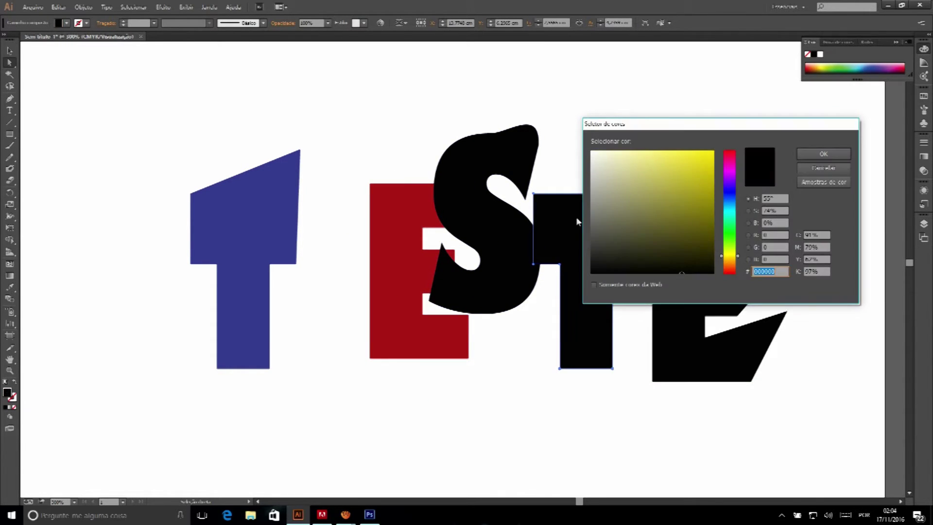
{"action": "left_click_drag", "start_coordinate": [742, 249], "coordinate": [740, 236]}
{"action": "left_click", "coordinate": [713, 218]}
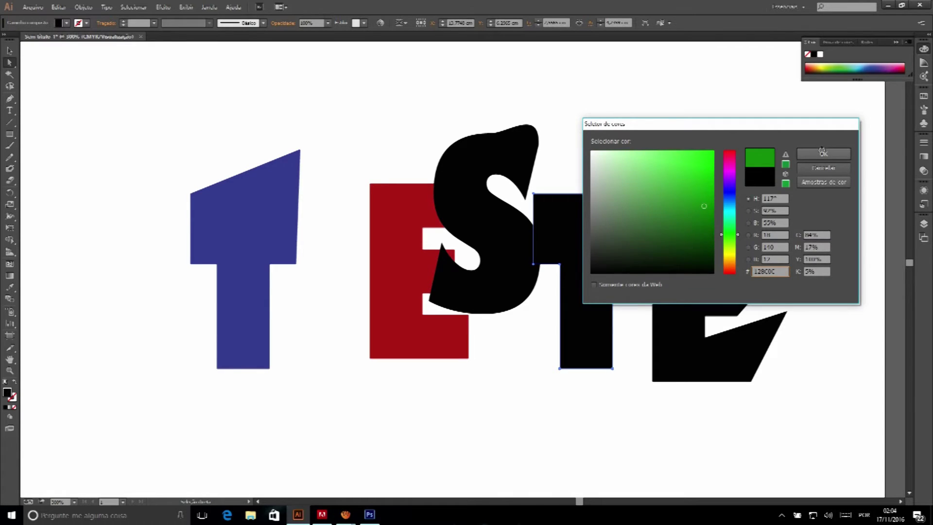
{"action": "left_click", "coordinate": [824, 153]}
{"action": "left_click_drag", "start_coordinate": [558, 223], "coordinate": [544, 220]}
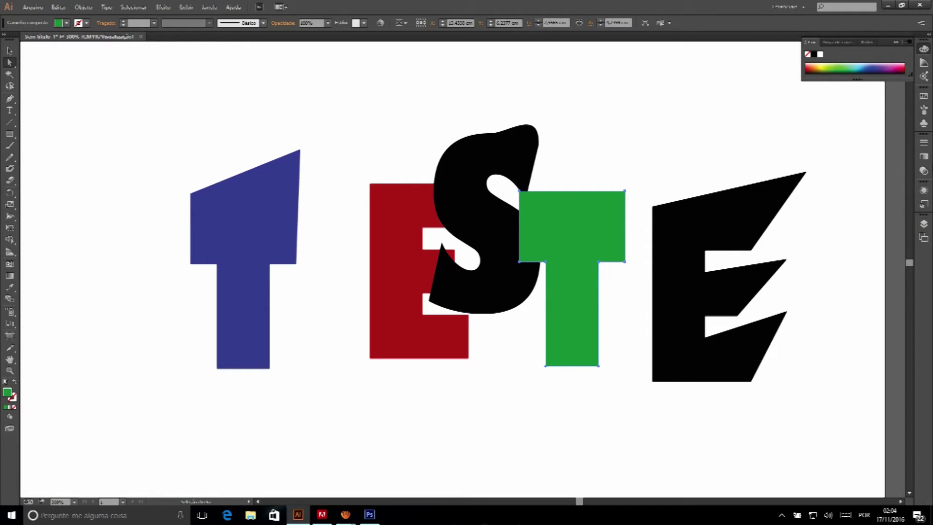
{"action": "left_click", "coordinate": [925, 224]}
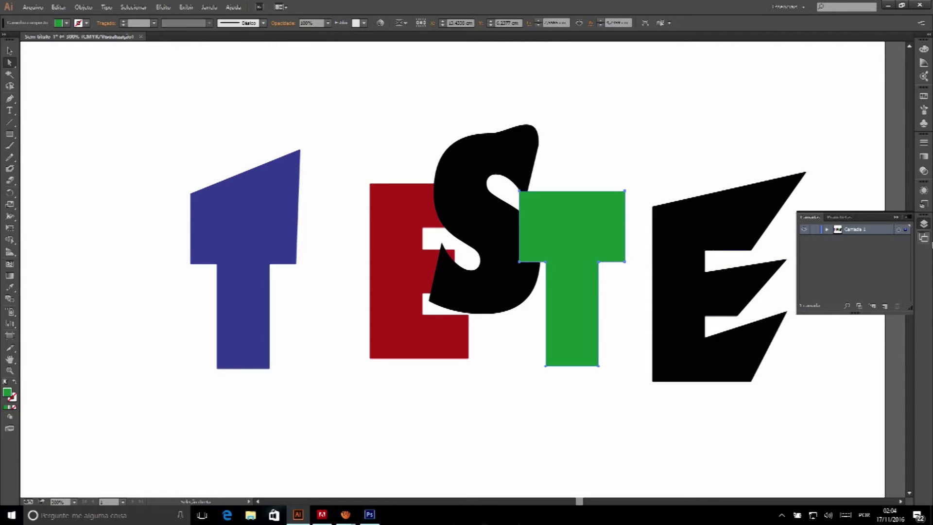
- In the Layers panel, move the green T below the black S, then collapse the list
{"action": "left_click", "coordinate": [827, 230]}
{"action": "left_click", "coordinate": [836, 240]}
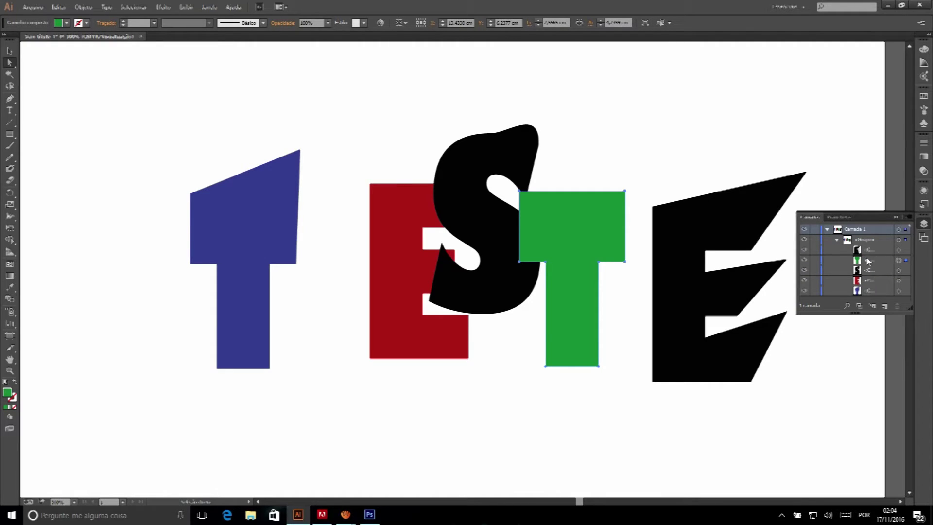
{"action": "left_click", "coordinate": [868, 261]}
{"action": "left_click_drag", "start_coordinate": [877, 264], "coordinate": [875, 279]}
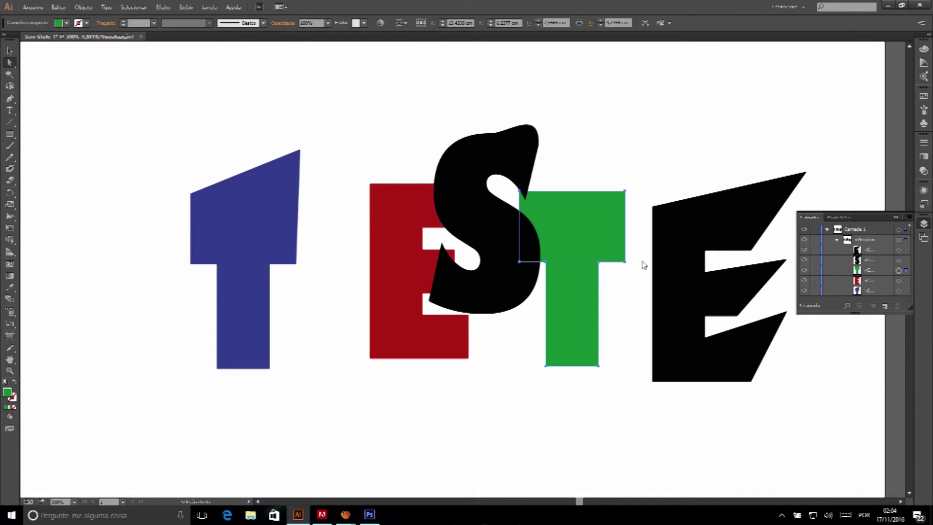
{"action": "left_click", "coordinate": [896, 217]}
{"action": "left_click", "coordinate": [594, 150]}
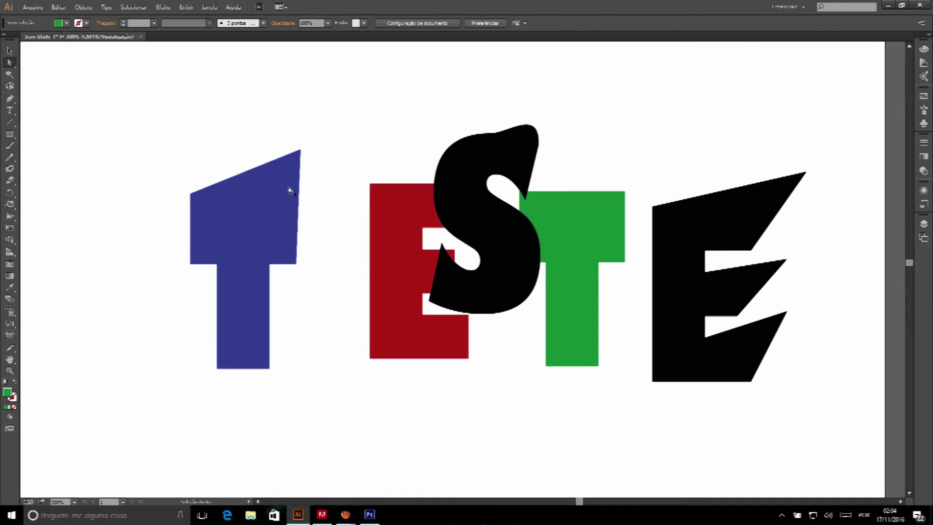
{"action": "left_click", "coordinate": [408, 203]}
- Reposition the red E, blue T, green T and black S along the word
{"action": "left_click_drag", "start_coordinate": [408, 204], "coordinate": [369, 204]}
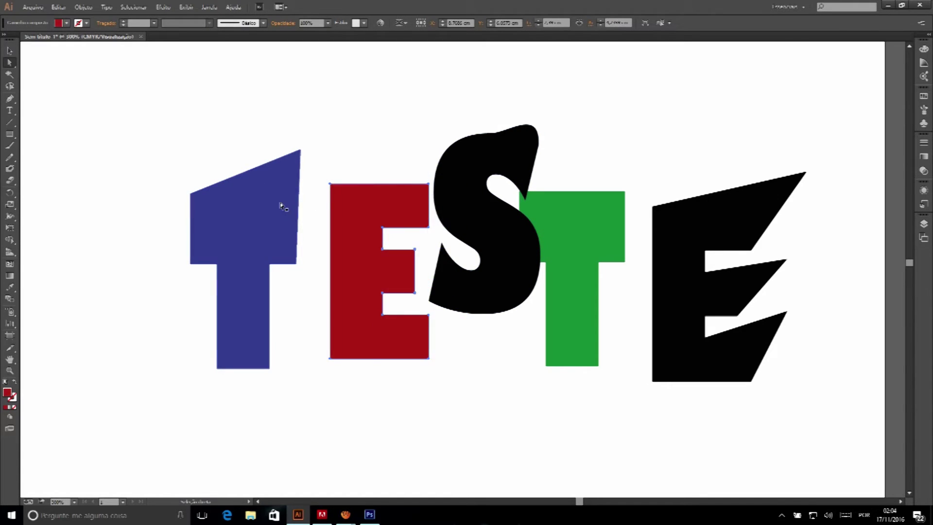
{"action": "left_click_drag", "start_coordinate": [281, 203], "coordinate": [199, 202]}
{"action": "left_click_drag", "start_coordinate": [572, 216], "coordinate": [615, 204]}
{"action": "mouse_move", "coordinate": [698, 208]}
{"action": "left_mouse_down"}
{"action": "mouse_move", "coordinate": [766, 175]}
{"action": "mouse_move", "coordinate": [716, 198]}
{"action": "left_mouse_up"}
{"action": "left_click_drag", "start_coordinate": [503, 158], "coordinate": [566, 160]}
- Make the red E's top-left corner a smooth curve
{"action": "left_click", "coordinate": [371, 214]}
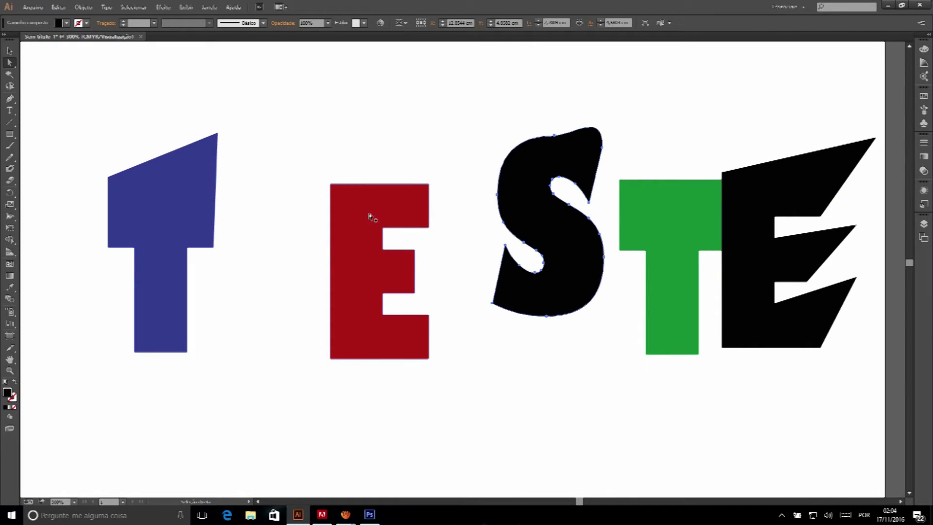
{"action": "left_click_drag", "start_coordinate": [316, 165], "coordinate": [335, 194]}
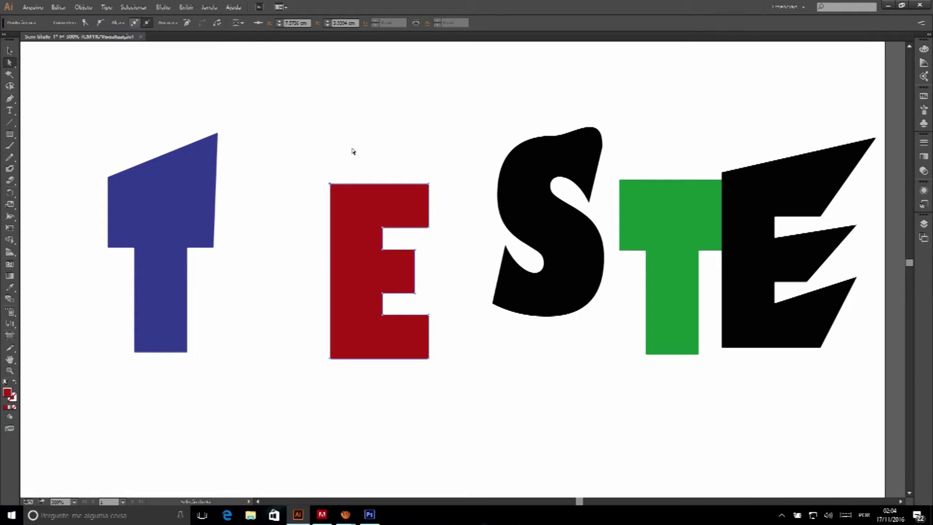
{"action": "left_click", "coordinate": [99, 23]}
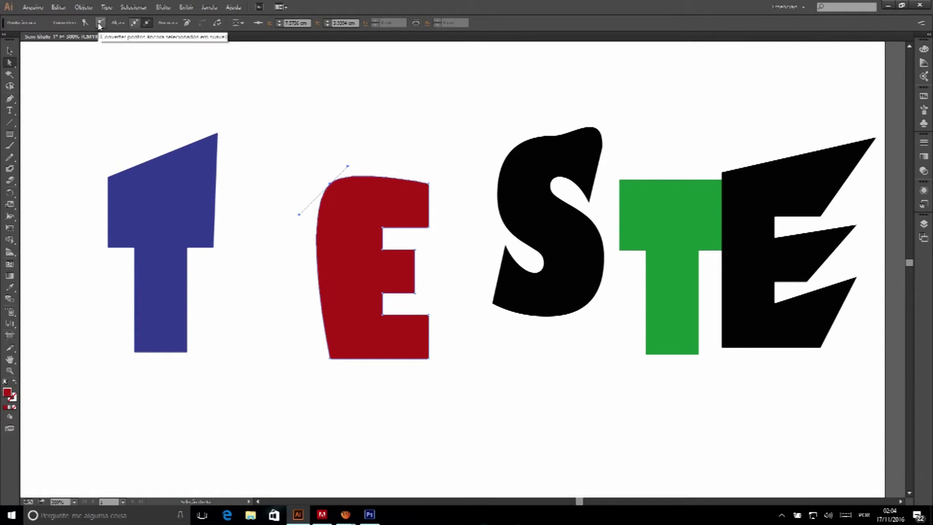
- Smooth the red E's bottom-left and right-side corner points
{"action": "left_click", "coordinate": [329, 360]}
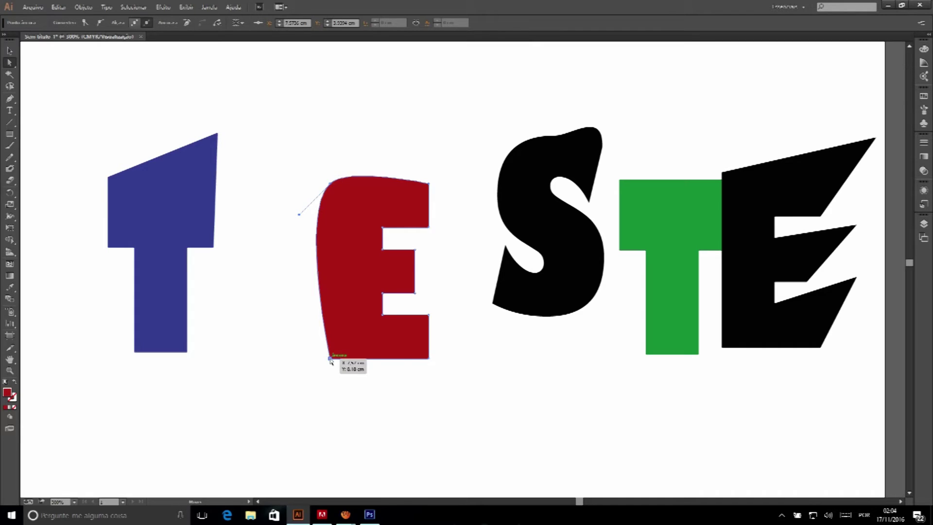
{"action": "left_click", "coordinate": [99, 23]}
{"action": "left_click_drag", "start_coordinate": [463, 160], "coordinate": [373, 395]}
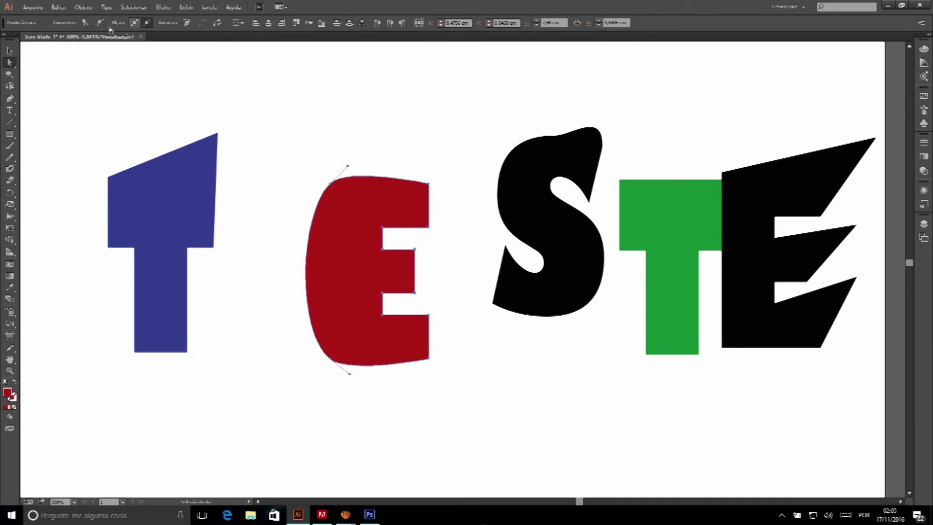
{"action": "left_click", "coordinate": [100, 23]}
{"action": "left_click", "coordinate": [321, 149]}
- Round the blue T's top-right and lower-right corner points
{"action": "left_click_drag", "start_coordinate": [262, 112], "coordinate": [82, 373]}
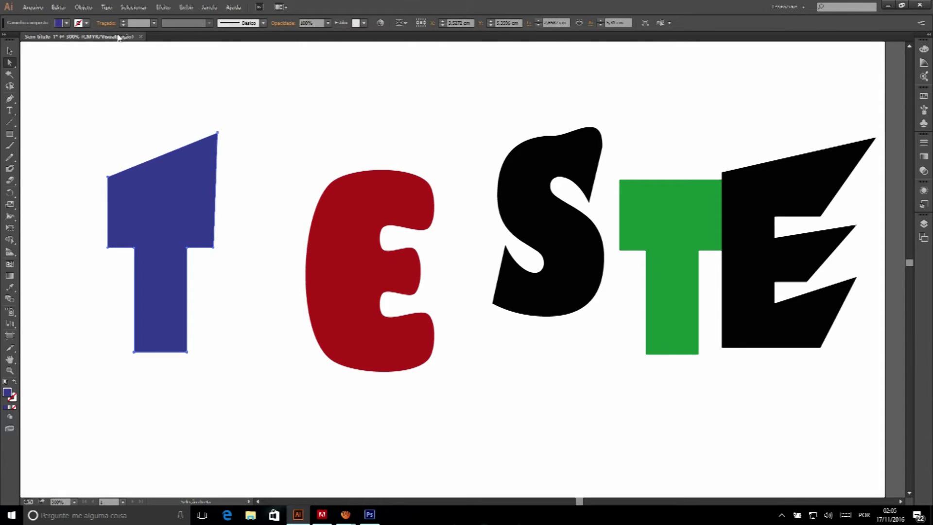
{"action": "left_click", "coordinate": [218, 134]}
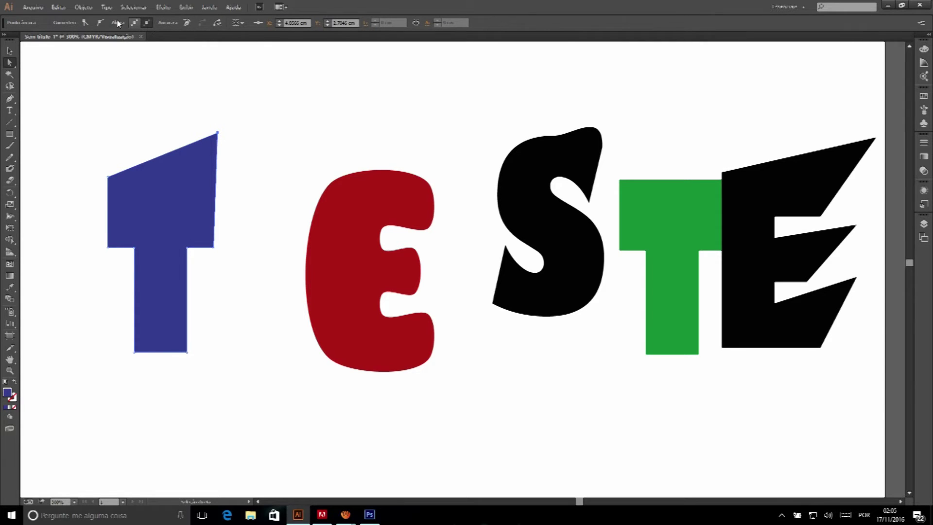
{"action": "left_click", "coordinate": [100, 23]}
{"action": "left_click_drag", "start_coordinate": [83, 164], "coordinate": [152, 388]}
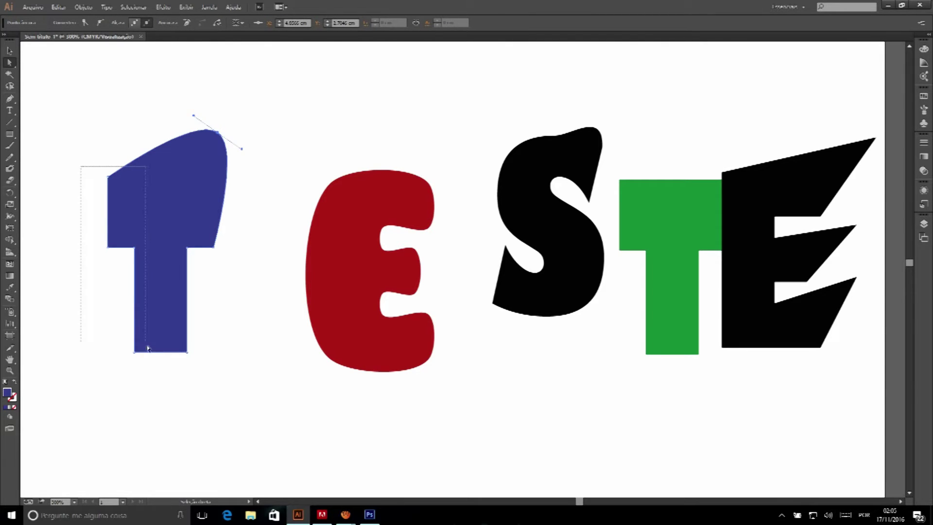
{"action": "left_click", "coordinate": [86, 23]}
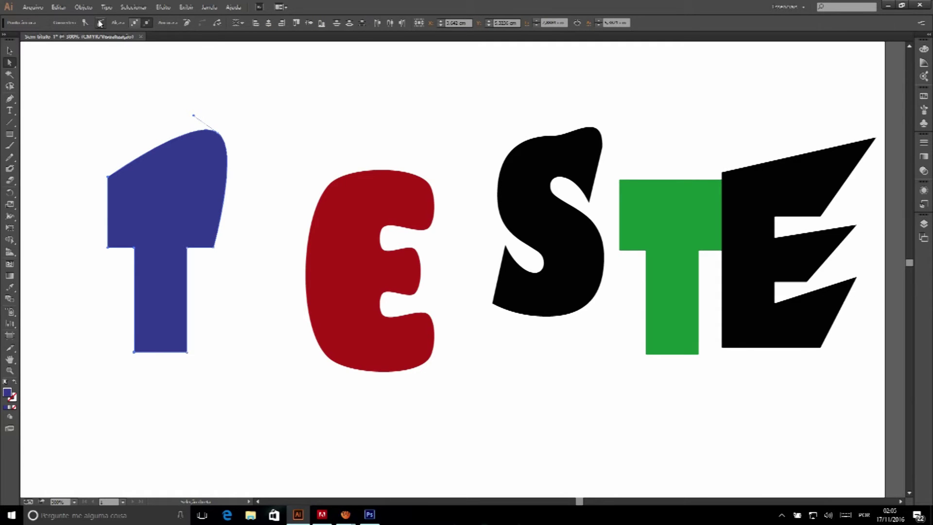
{"action": "left_click_drag", "start_coordinate": [250, 231], "coordinate": [174, 365]}
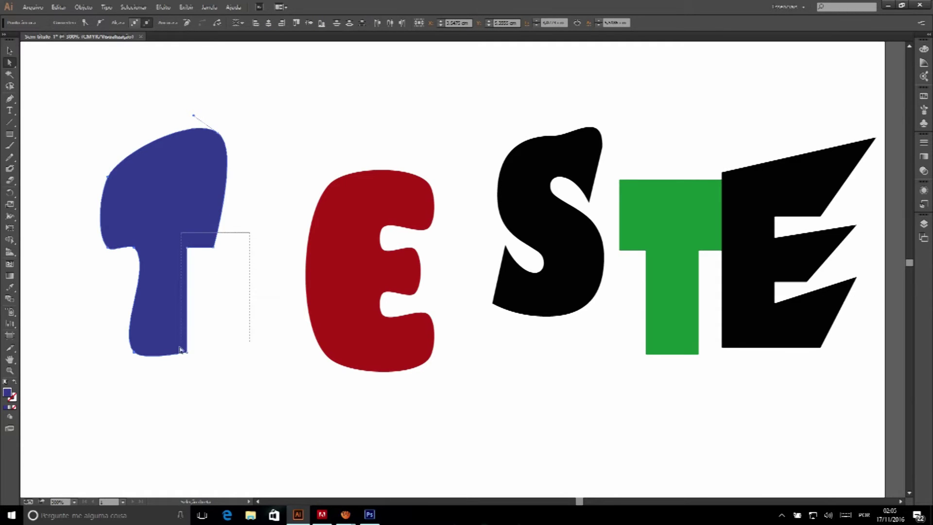
{"action": "left_click", "coordinate": [100, 23]}
{"action": "left_click", "coordinate": [253, 108]}
- Make the red E's top-left and top-right points sharp corners again
{"action": "left_click", "coordinate": [335, 212]}
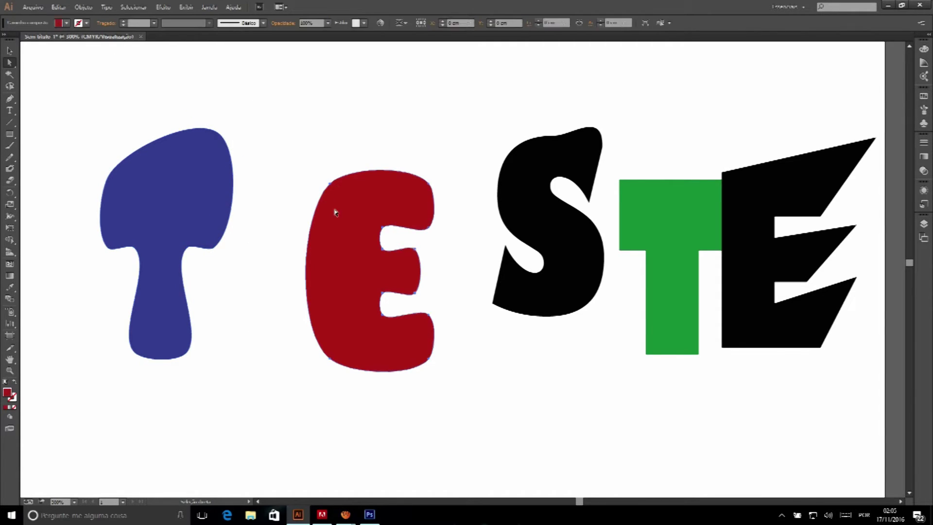
{"action": "left_click", "coordinate": [330, 184]}
{"action": "left_click", "coordinate": [86, 24]}
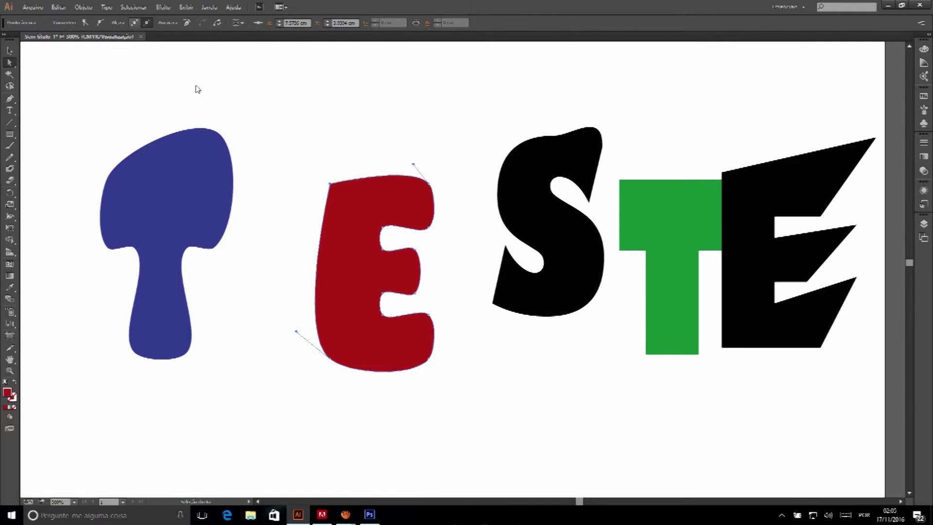
{"action": "left_click", "coordinate": [336, 138]}
{"action": "left_click_drag", "start_coordinate": [297, 143], "coordinate": [456, 379]}
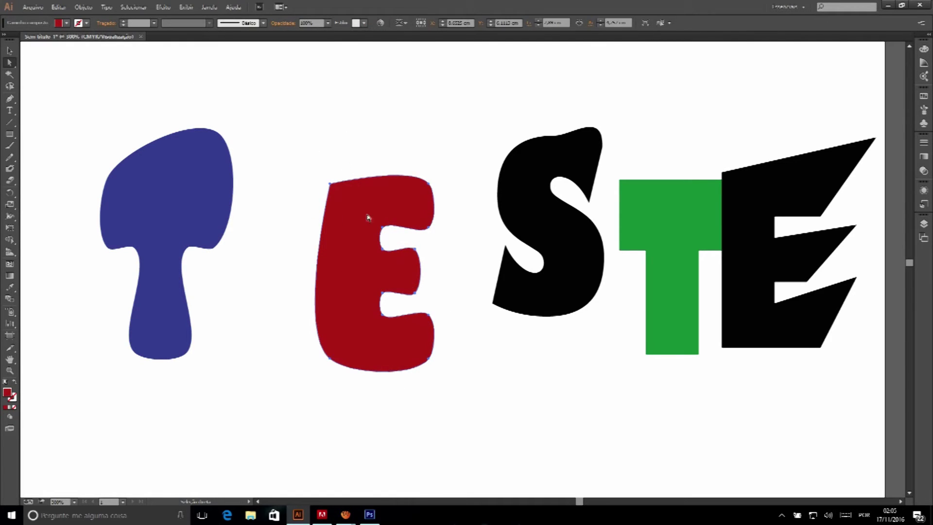
{"action": "left_click", "coordinate": [382, 227]}
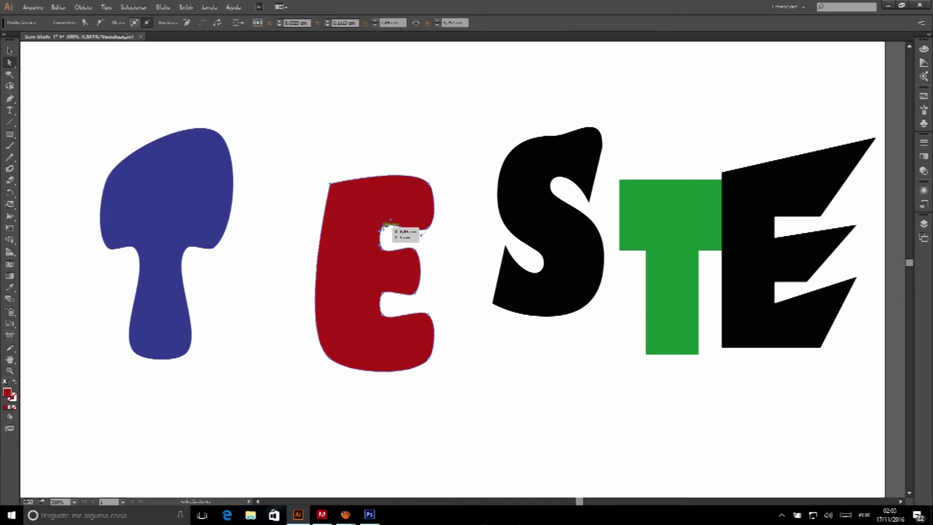
{"action": "left_click", "coordinate": [429, 184]}
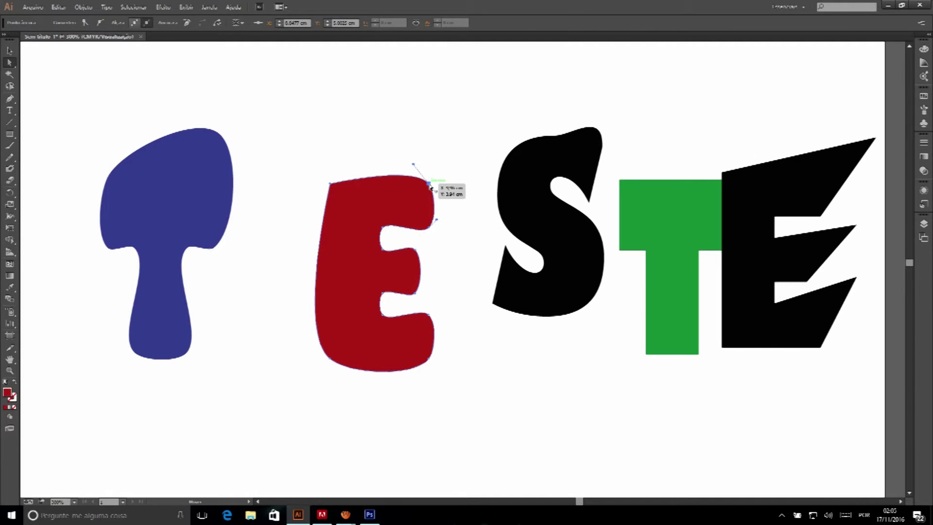
{"action": "left_click", "coordinate": [85, 23]}
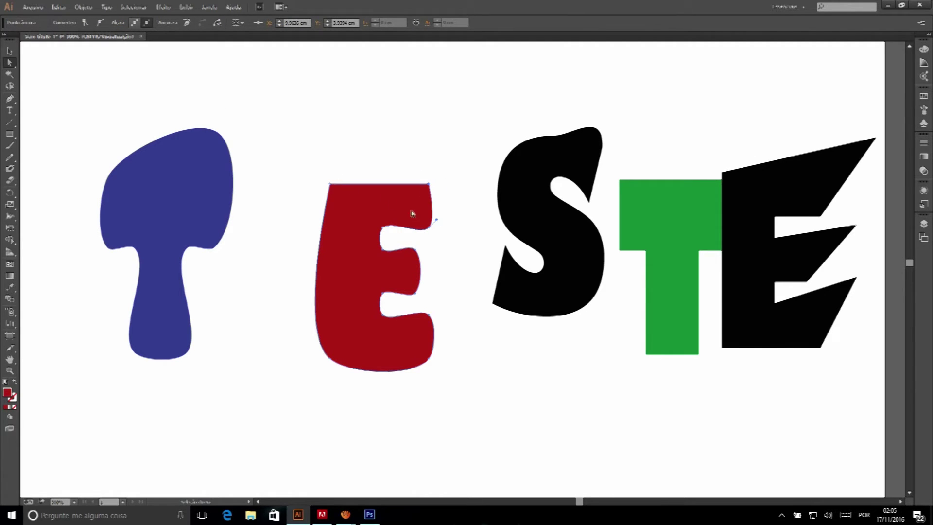
- Convert all the E's anchors to corners, then smooth only its bottom-left corner
{"action": "left_click_drag", "start_coordinate": [469, 217], "coordinate": [285, 392]}
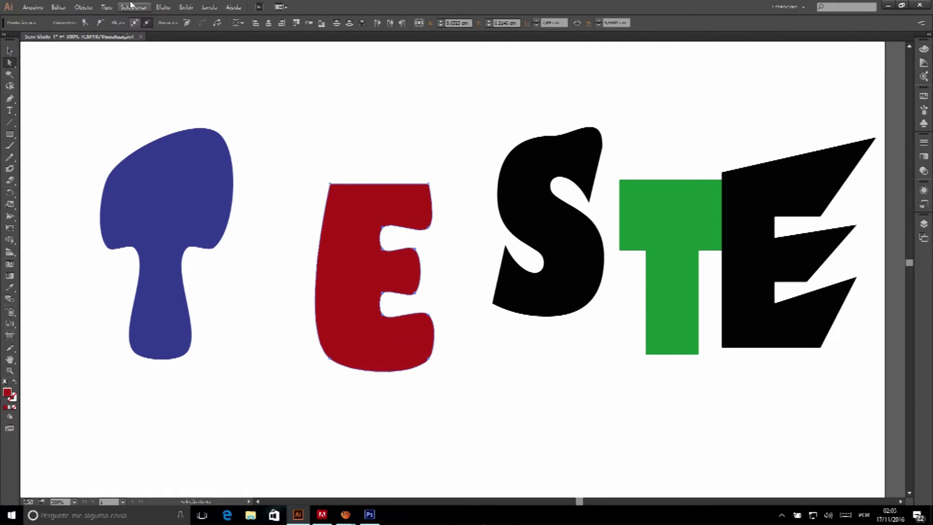
{"action": "left_click", "coordinate": [86, 23]}
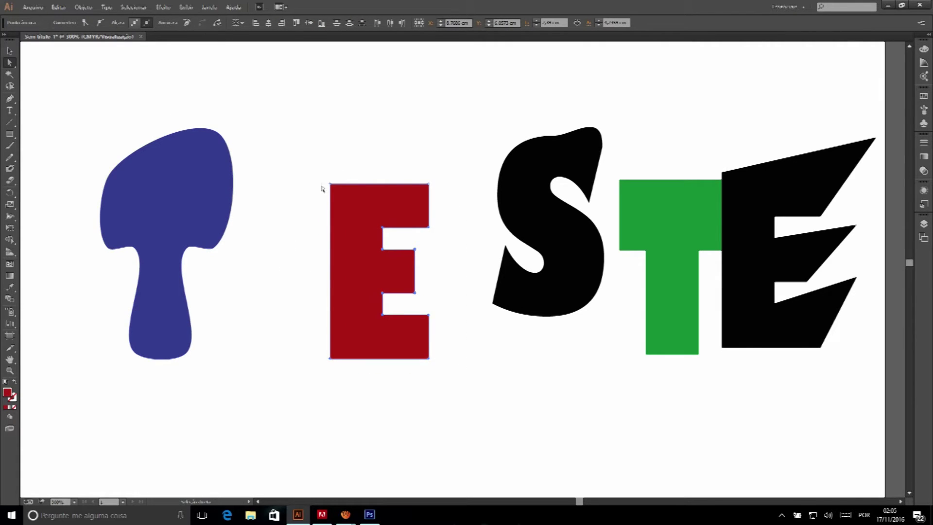
{"action": "left_click", "coordinate": [331, 361]}
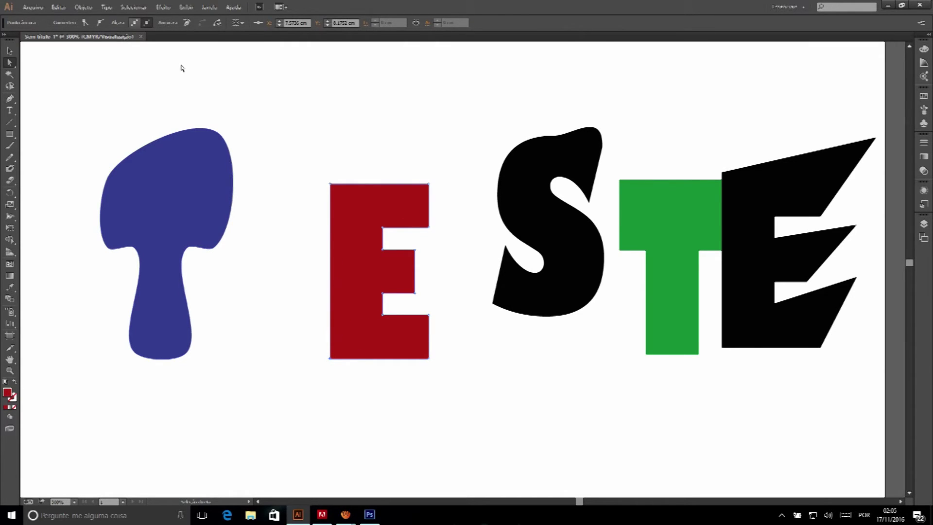
{"action": "left_click", "coordinate": [99, 22]}
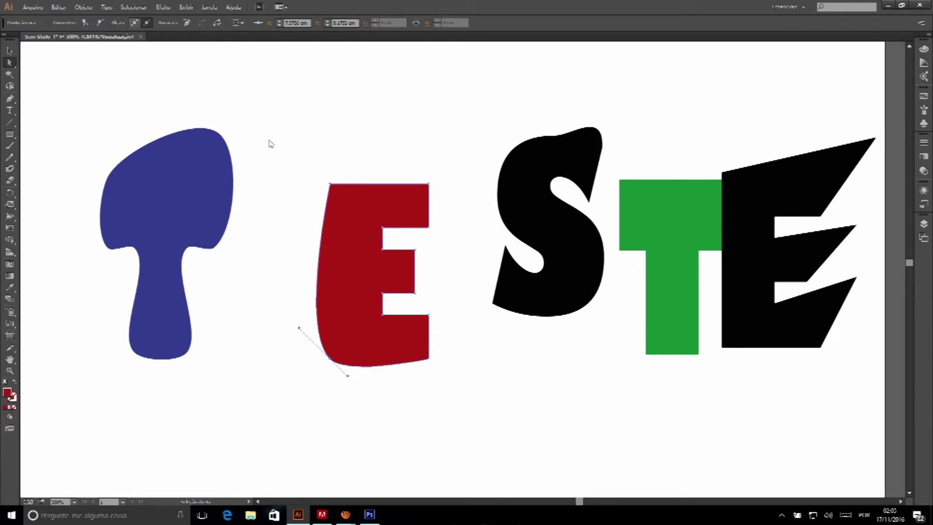
{"action": "scroll", "coordinate": [293, 168], "scroll_direction": "down", "scroll_amount": 3}
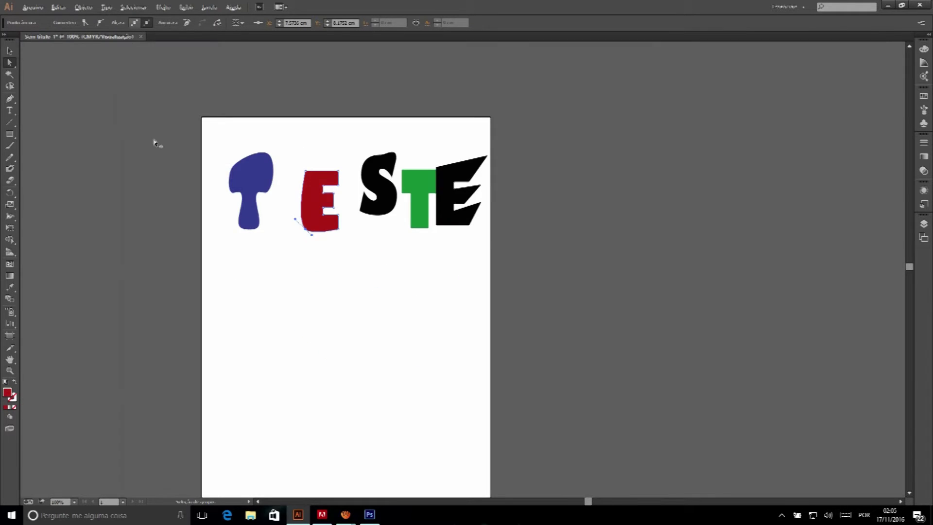
- Select all the TESTE letters, shift them as a group, and delete them
{"action": "scroll", "coordinate": [150, 100], "scroll_direction": "up", "scroll_amount": 1}
{"action": "key", "text": "v"}
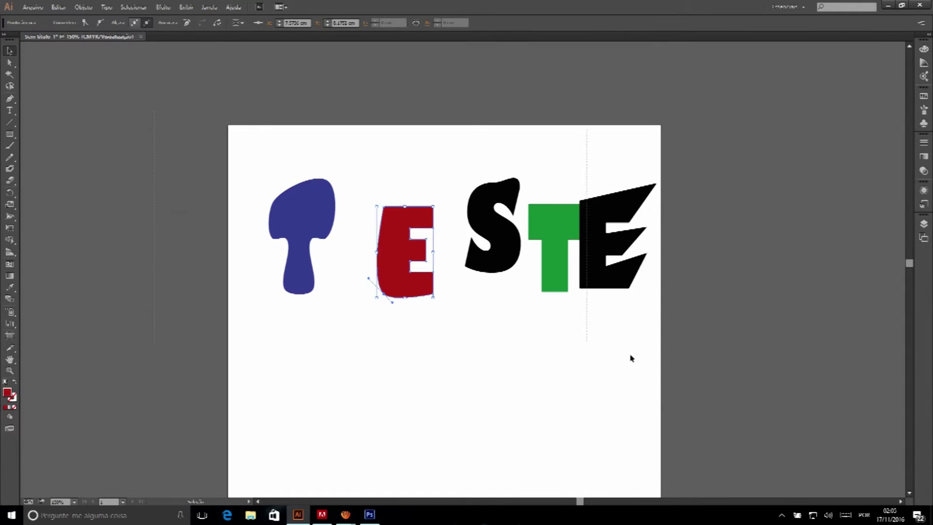
{"action": "key", "text": "ctrl+a"}
{"action": "mouse_move", "coordinate": [490, 213]}
{"action": "left_mouse_down"}
{"action": "mouse_move", "coordinate": [464, 199]}
{"action": "mouse_move", "coordinate": [460, 232]}
{"action": "left_mouse_up"}
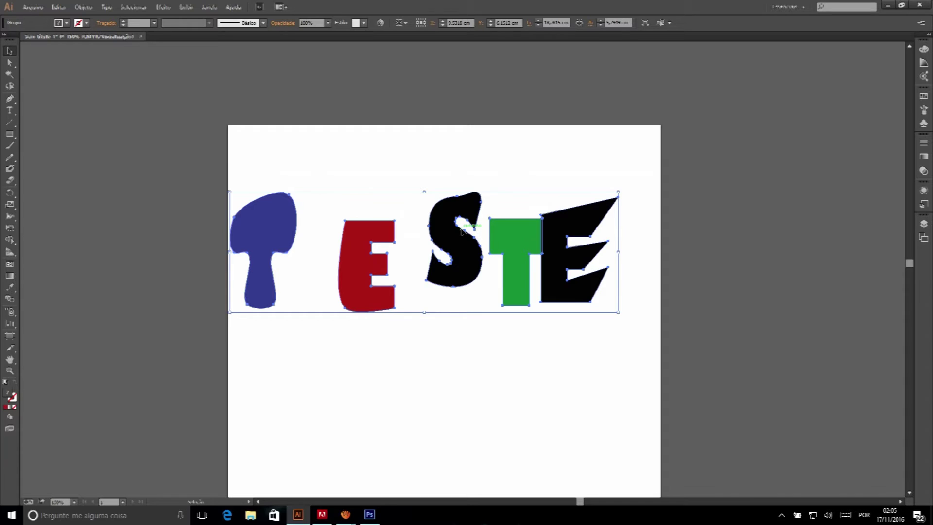
{"action": "key", "text": "a"}
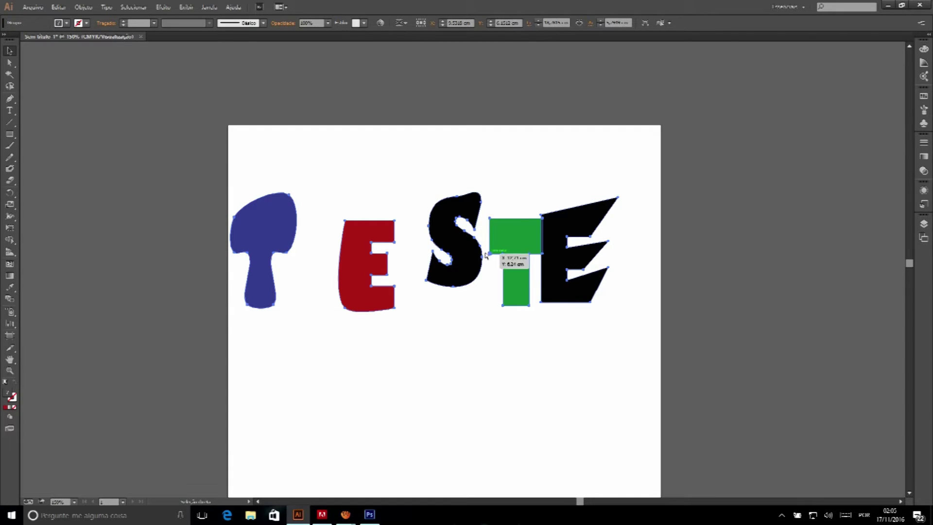
{"action": "key", "text": "v"}
{"action": "left_click", "coordinate": [475, 183]}
{"action": "left_click_drag", "start_coordinate": [458, 225], "coordinate": [444, 180]}
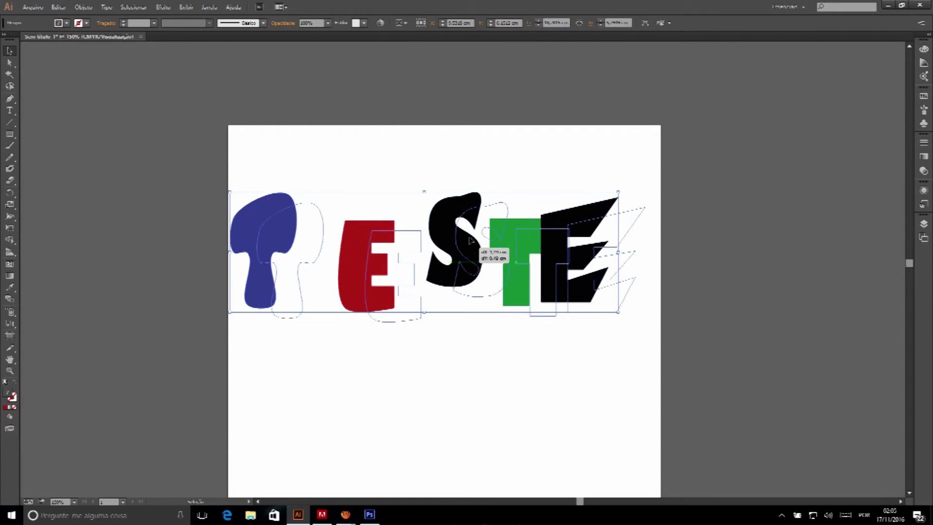
{"action": "left_click_drag", "start_coordinate": [444, 181], "coordinate": [456, 195]}
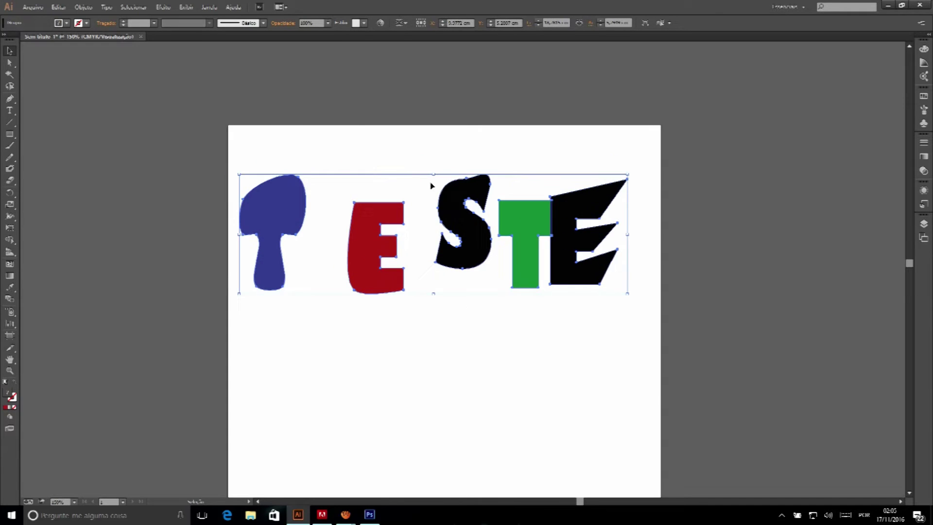
{"action": "key", "text": "Delete"}
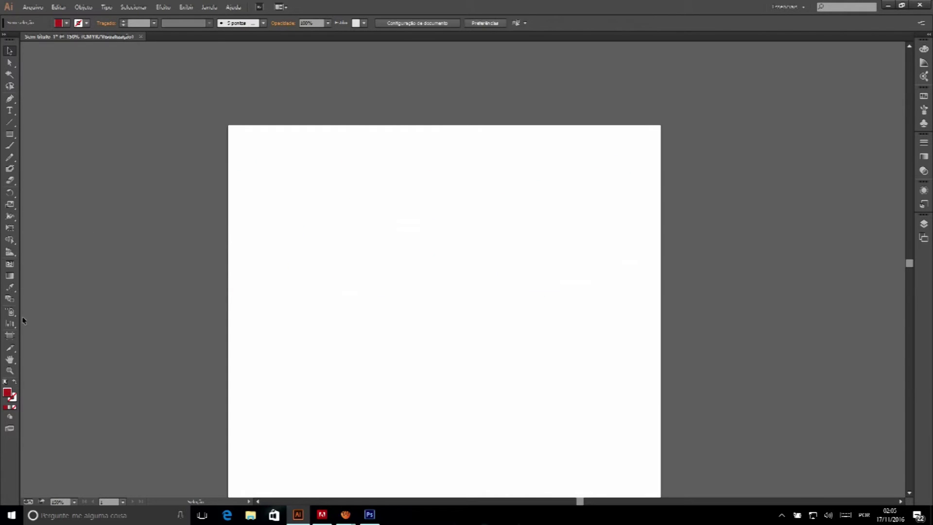
- Type the word TEXTO on the artboard
{"action": "left_click", "coordinate": [9, 110]}
{"action": "left_click", "coordinate": [345, 265]}
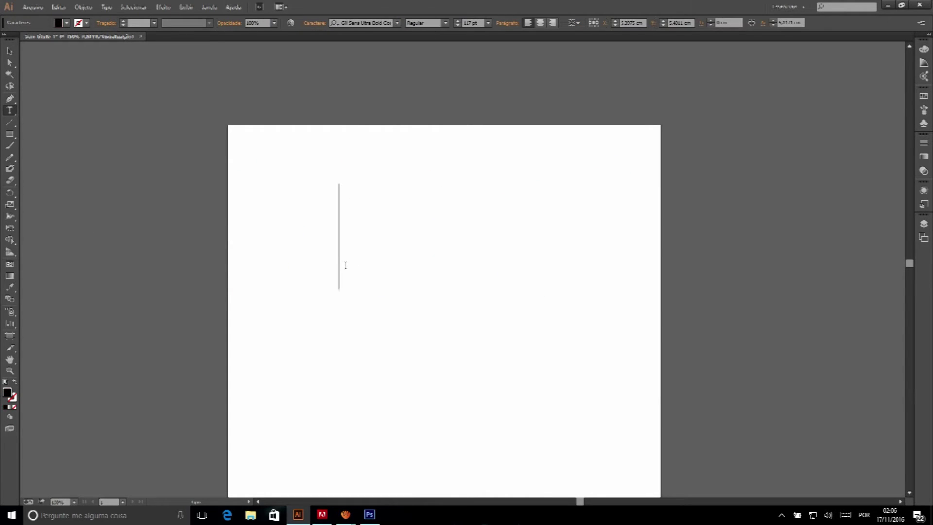
{"action": "type", "text": "T"}
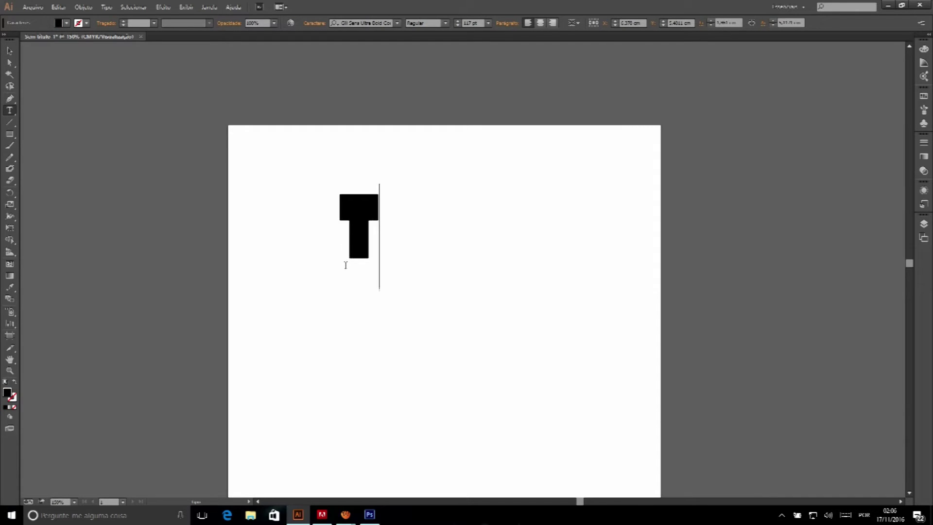
{"action": "type", "text": "EXTO"}
{"action": "key", "text": "ctrl+a"}
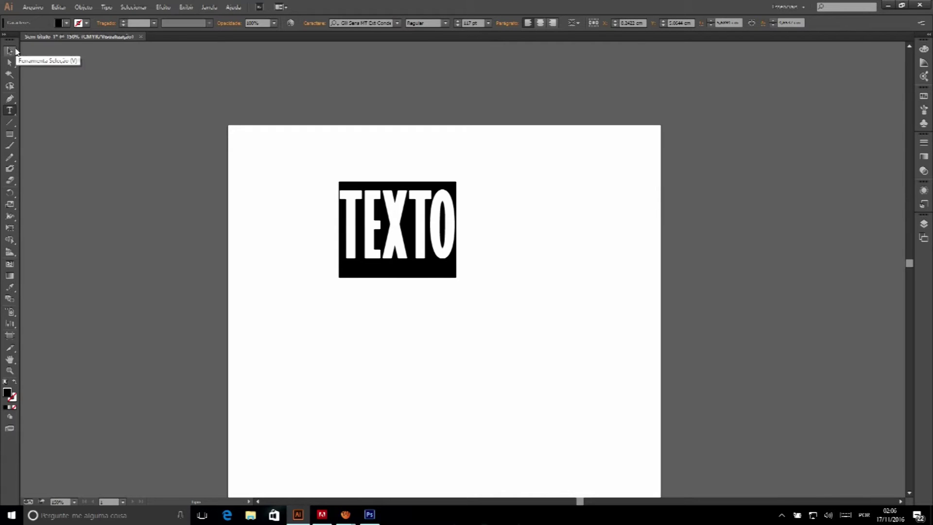
- Convert the TEXTO text to outlines with Tipo > Criar contornos
{"action": "left_click", "coordinate": [10, 50]}
{"action": "scroll", "coordinate": [413, 201], "scroll_direction": "up", "scroll_amount": 1}
{"action": "scroll", "coordinate": [388, 197], "scroll_direction": "up", "scroll_amount": 3}
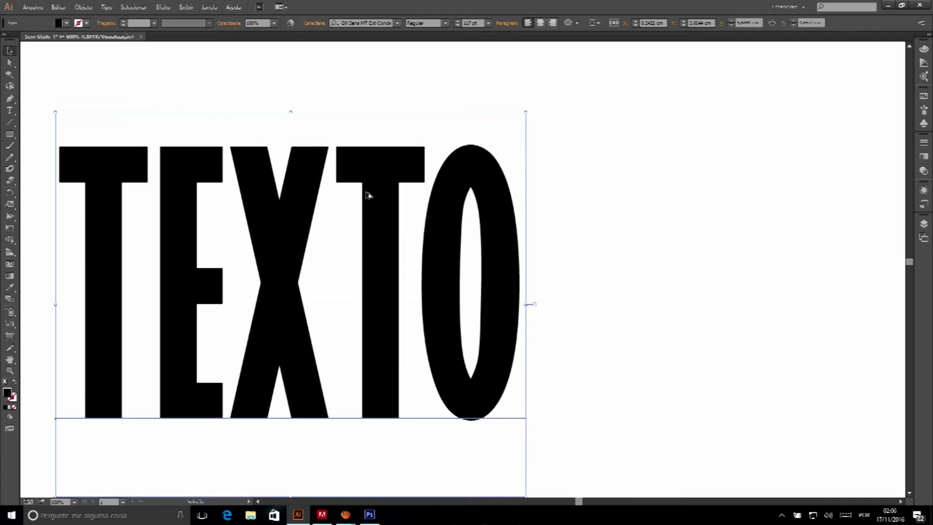
{"action": "scroll", "coordinate": [368, 195], "scroll_direction": "down", "scroll_amount": 1}
{"action": "scroll", "coordinate": [366, 192], "scroll_direction": "down", "scroll_amount": 1}
{"action": "scroll", "coordinate": [281, 187], "scroll_direction": "up", "scroll_amount": 1}
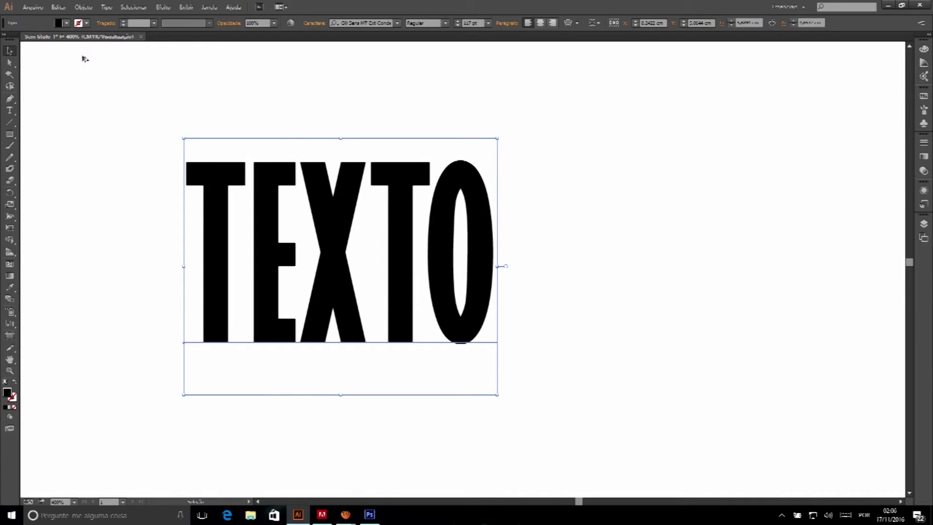
{"action": "left_click", "coordinate": [107, 7]}
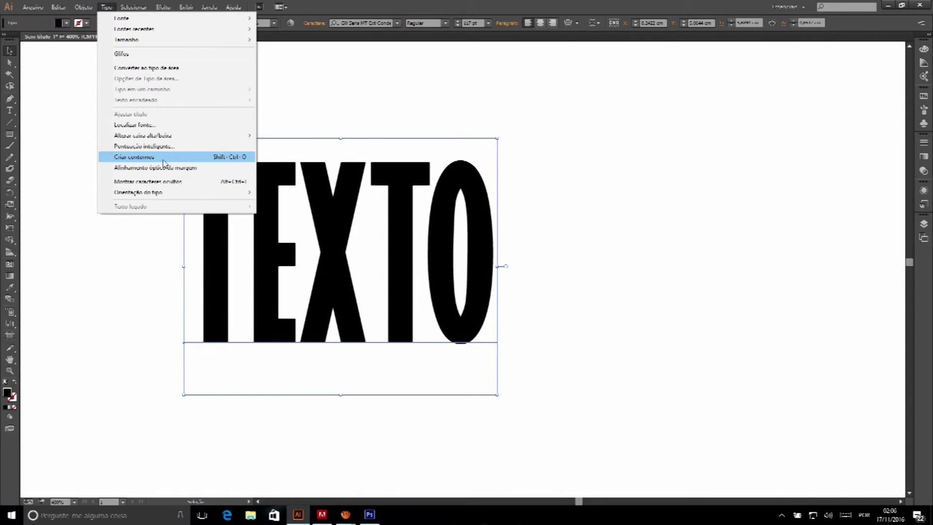
{"action": "left_click", "coordinate": [230, 157]}
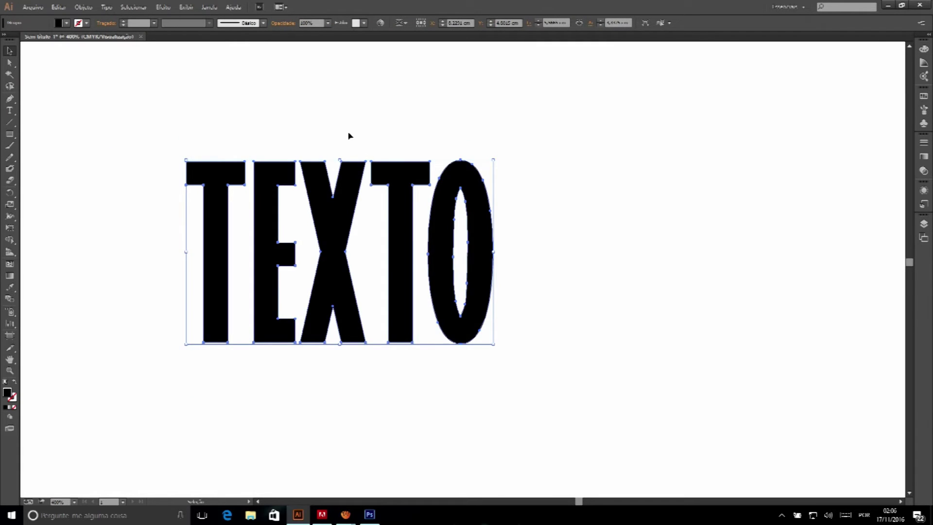
- Smooth the E's bottom-left anchor and pull its top-left point up into a spike
{"action": "left_click", "coordinate": [427, 183]}
{"action": "left_click", "coordinate": [460, 188]}
{"action": "left_click", "coordinate": [10, 62]}
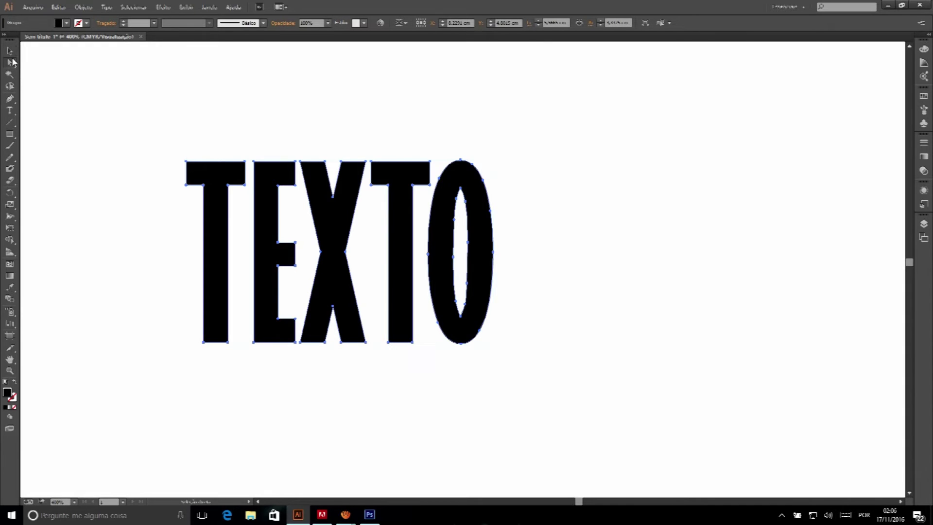
{"action": "left_click", "coordinate": [254, 342]}
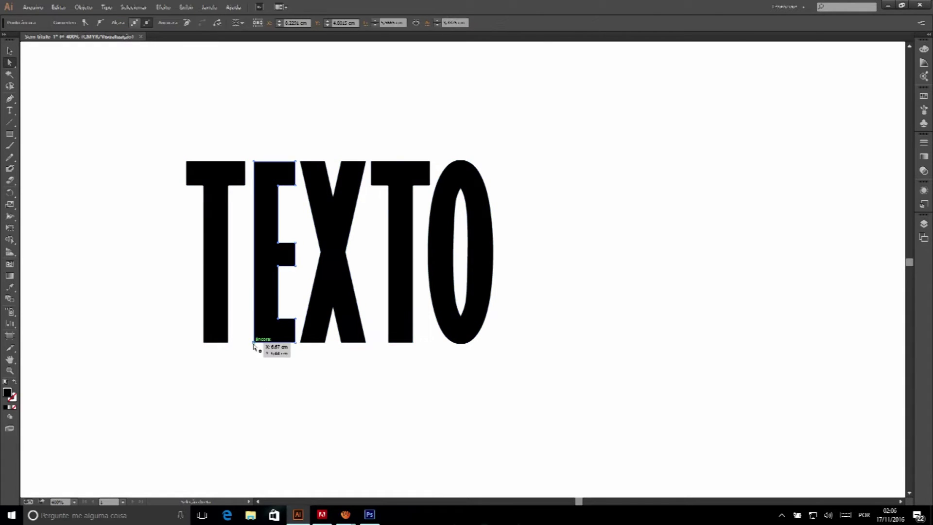
{"action": "left_click", "coordinate": [101, 24]}
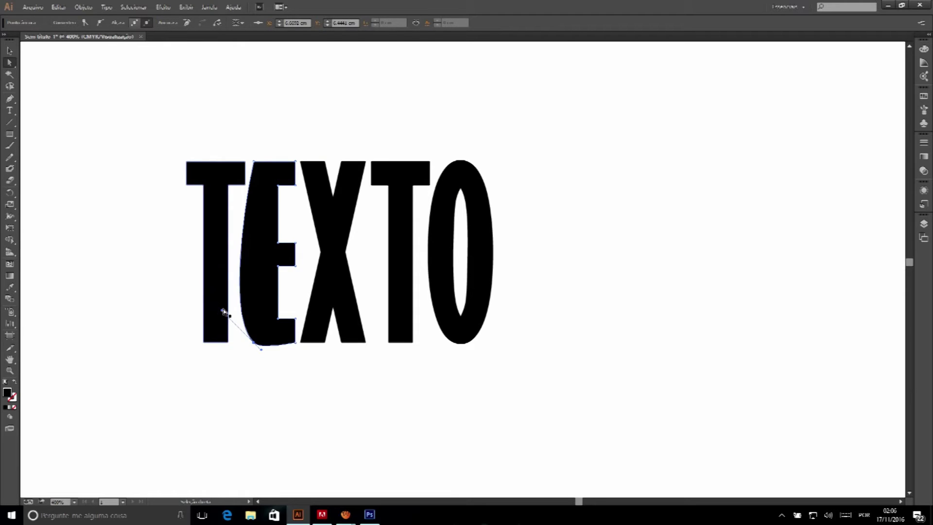
{"action": "left_click_drag", "start_coordinate": [222, 310], "coordinate": [245, 287]}
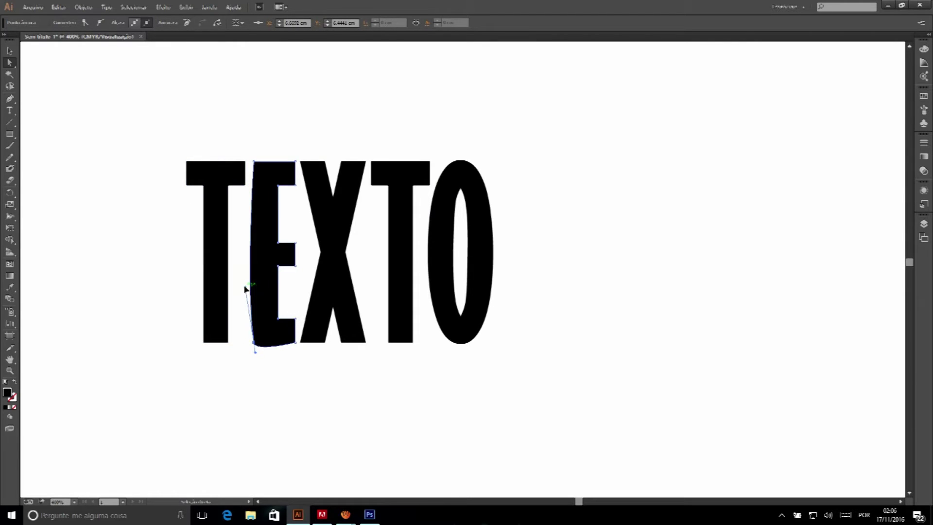
{"action": "left_click_drag", "start_coordinate": [256, 163], "coordinate": [249, 124]}
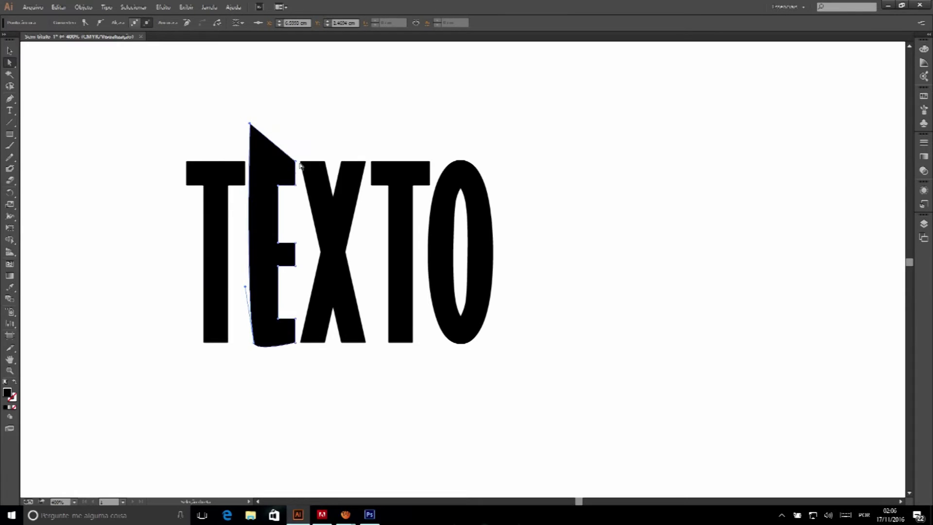
- Move the O to the right and pinch its right side inward
{"action": "left_click", "coordinate": [468, 229]}
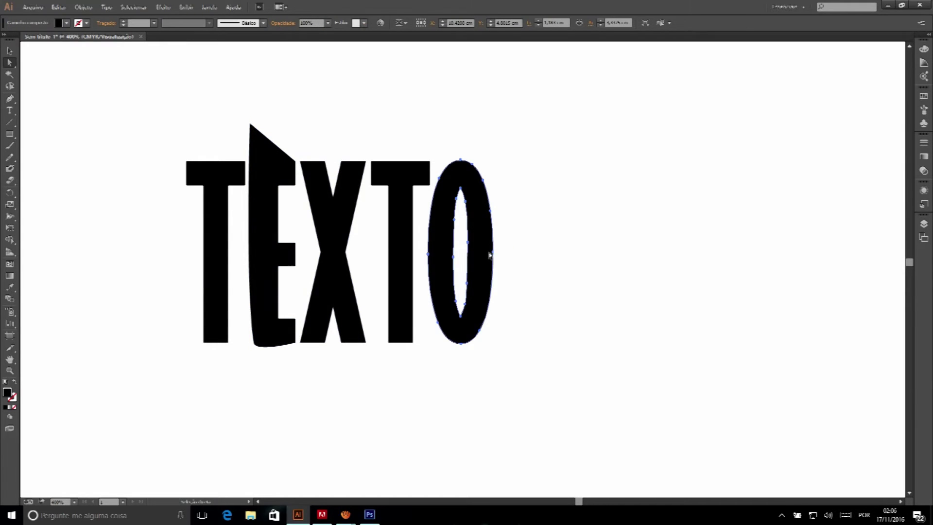
{"action": "left_click_drag", "start_coordinate": [493, 253], "coordinate": [589, 253]}
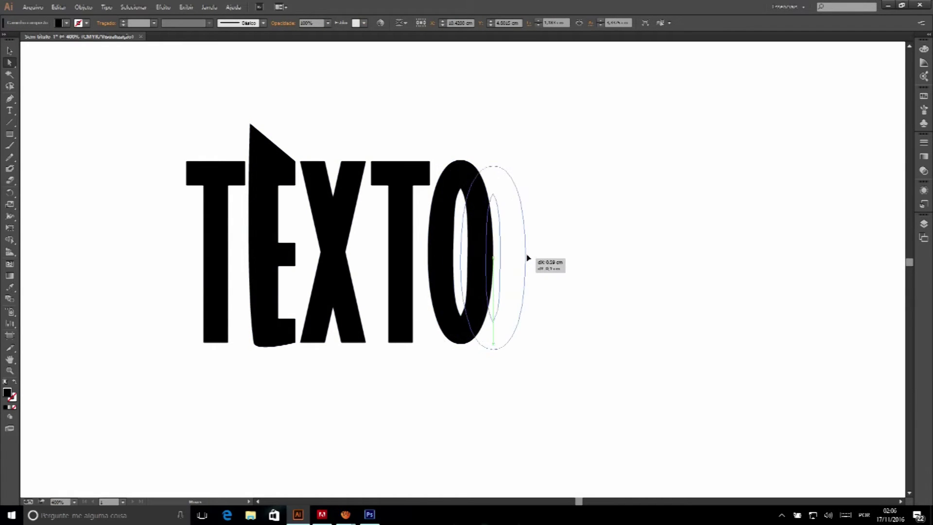
{"action": "left_click", "coordinate": [607, 248]}
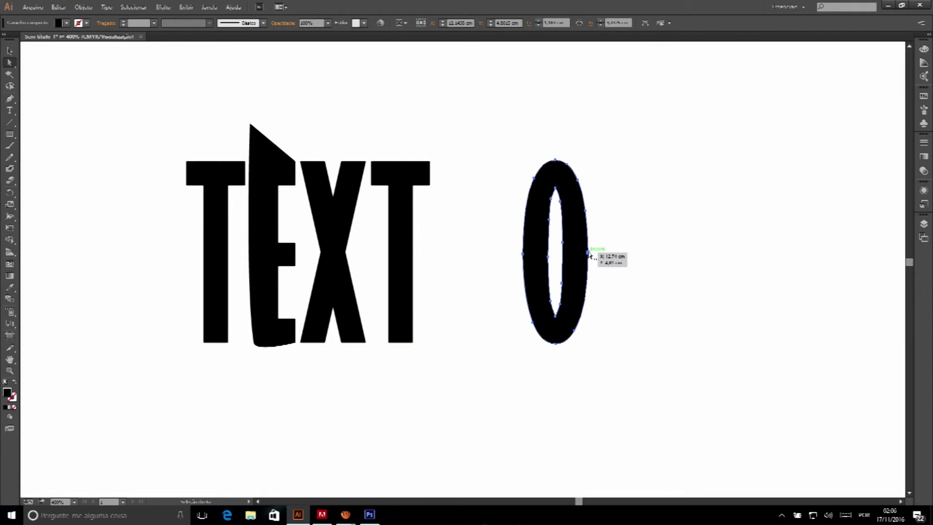
{"action": "mouse_move", "coordinate": [589, 253]}
{"action": "left_mouse_down"}
{"action": "mouse_move", "coordinate": [514, 251]}
{"action": "mouse_move", "coordinate": [592, 261]}
{"action": "mouse_move", "coordinate": [554, 254]}
{"action": "left_mouse_up"}
{"action": "left_click", "coordinate": [726, 210]}
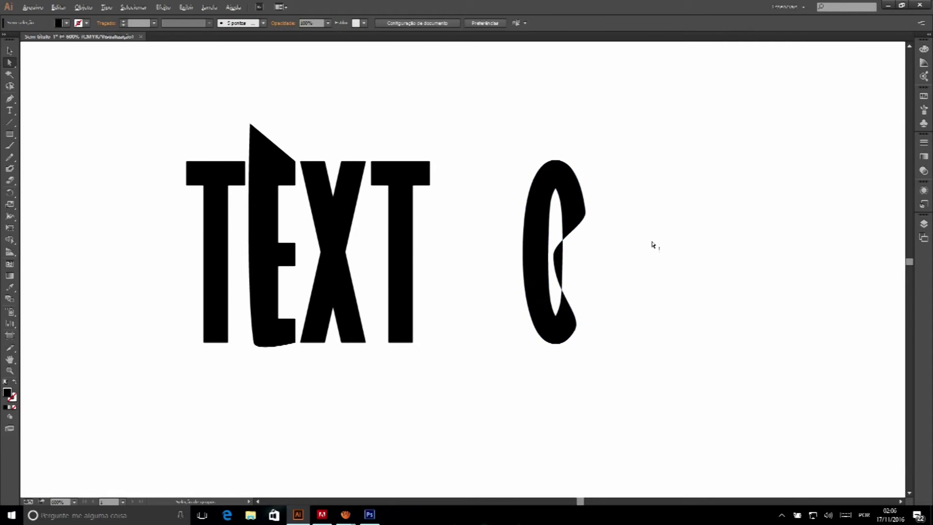
- Move the standalone T up and to the right
{"action": "scroll", "coordinate": [481, 265], "scroll_direction": "up", "scroll_amount": 2}
{"action": "scroll", "coordinate": [466, 270], "scroll_direction": "down", "scroll_amount": 2}
{"action": "scroll", "coordinate": [467, 271], "scroll_direction": "down", "scroll_amount": 3}
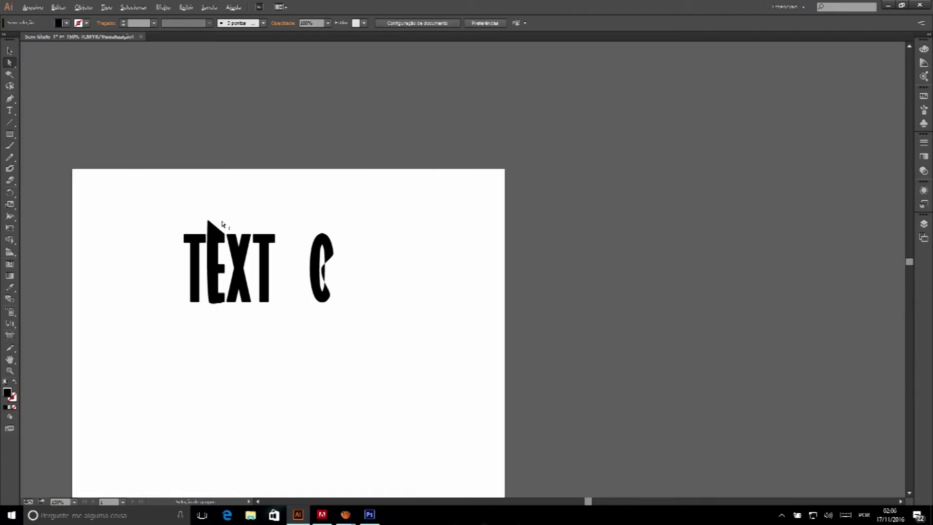
{"action": "scroll", "coordinate": [222, 223], "scroll_direction": "up", "scroll_amount": 4}
{"action": "scroll", "coordinate": [308, 277], "scroll_direction": "down", "scroll_amount": 1}
{"action": "left_click", "coordinate": [455, 214]}
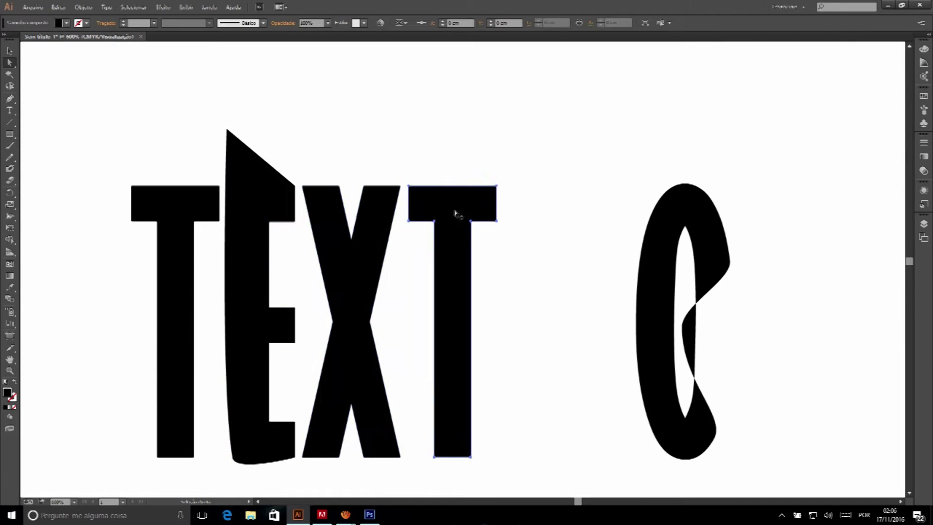
{"action": "left_click_drag", "start_coordinate": [455, 214], "coordinate": [471, 198]}
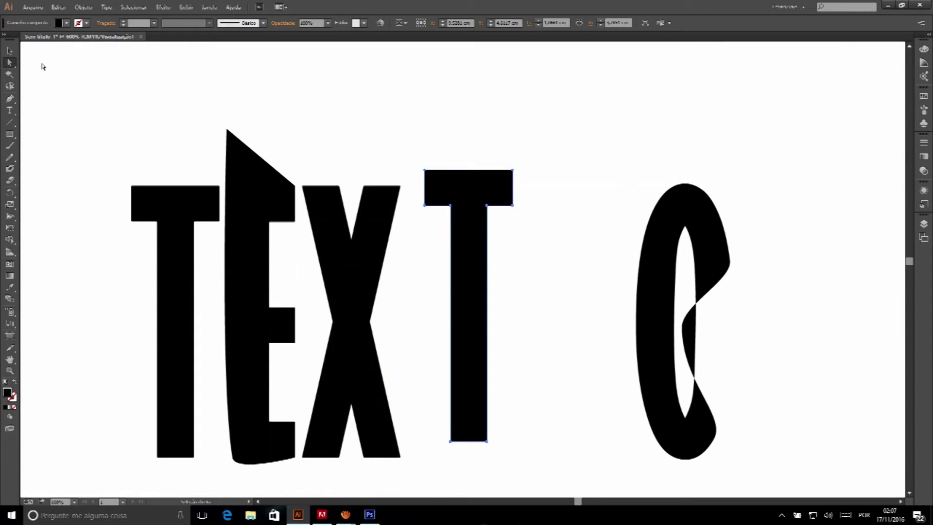
- Draw a large black square to the right of the lettering
{"action": "scroll", "coordinate": [165, 150], "scroll_direction": "down", "scroll_amount": 4}
{"action": "scroll", "coordinate": [163, 121], "scroll_direction": "up", "scroll_amount": 3}
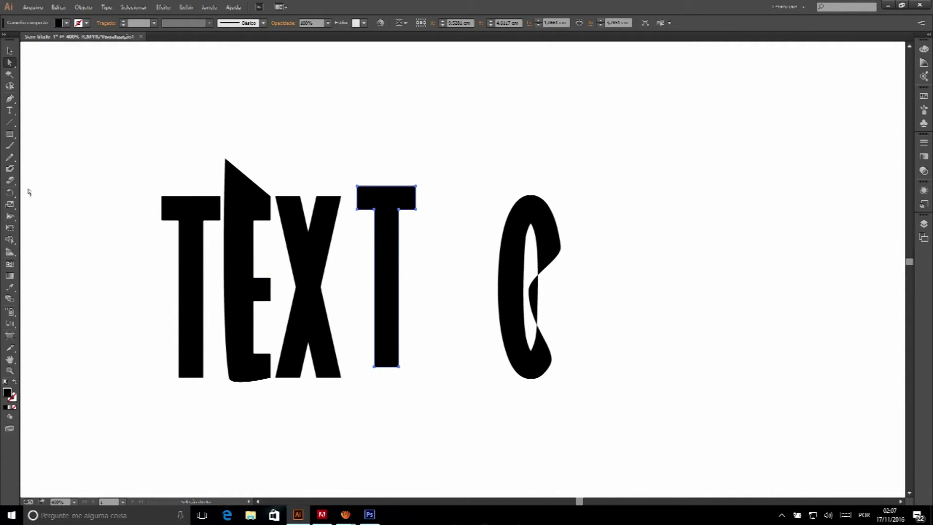
{"action": "left_click", "coordinate": [9, 134]}
{"action": "left_click_drag", "start_coordinate": [585, 116], "coordinate": [777, 291]}
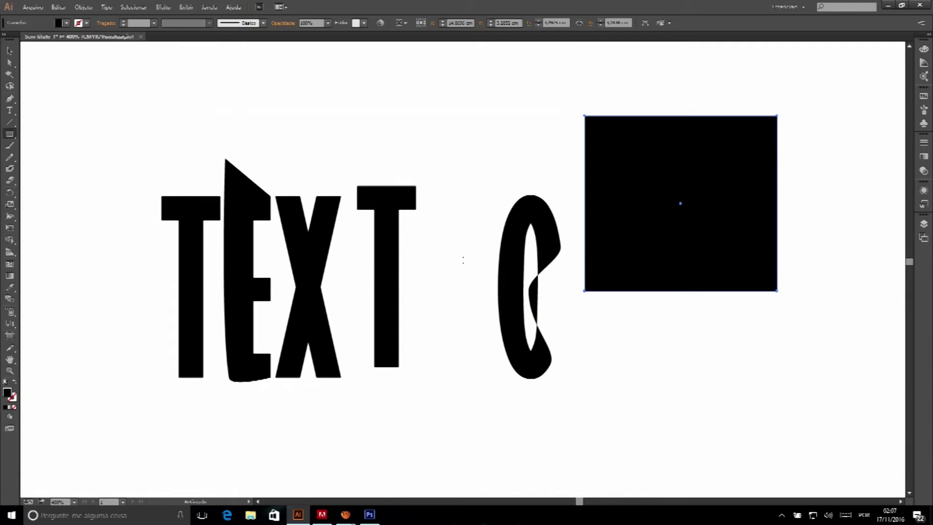
- Marquee-select the TEXTO outlines and the square, delete them, and fit the artboard in view
{"action": "key", "text": "v"}
{"action": "left_click_drag", "start_coordinate": [704, 331], "coordinate": [835, 432]}
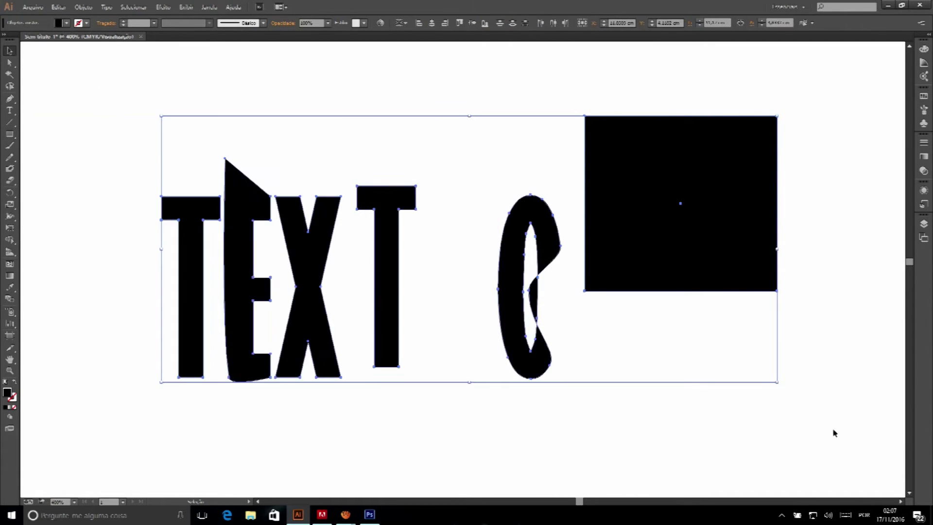
{"action": "mouse_move", "coordinate": [698, 146]}
{"action": "left_mouse_down"}
{"action": "mouse_move", "coordinate": [638, 204]}
{"action": "mouse_move", "coordinate": [659, 149]}
{"action": "left_mouse_up"}
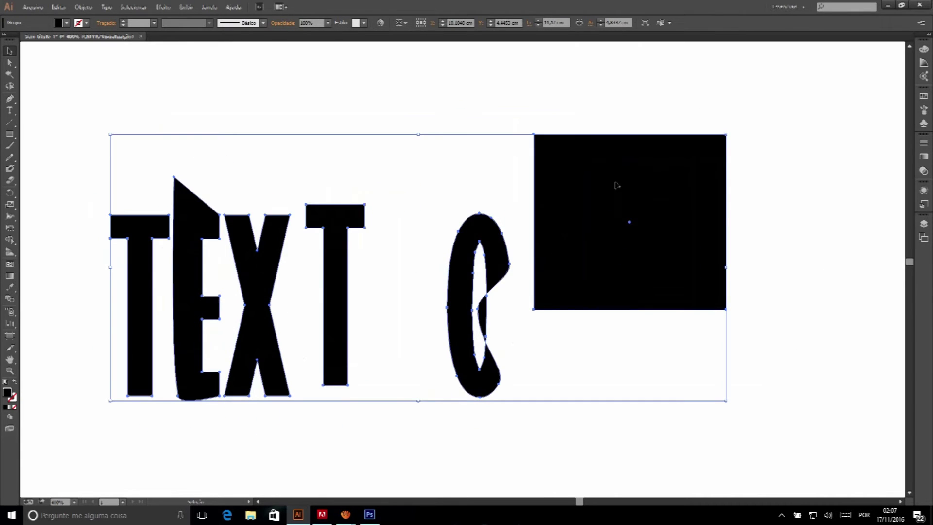
{"action": "key", "text": "Delete"}
{"action": "key", "text": "ctrl+1"}
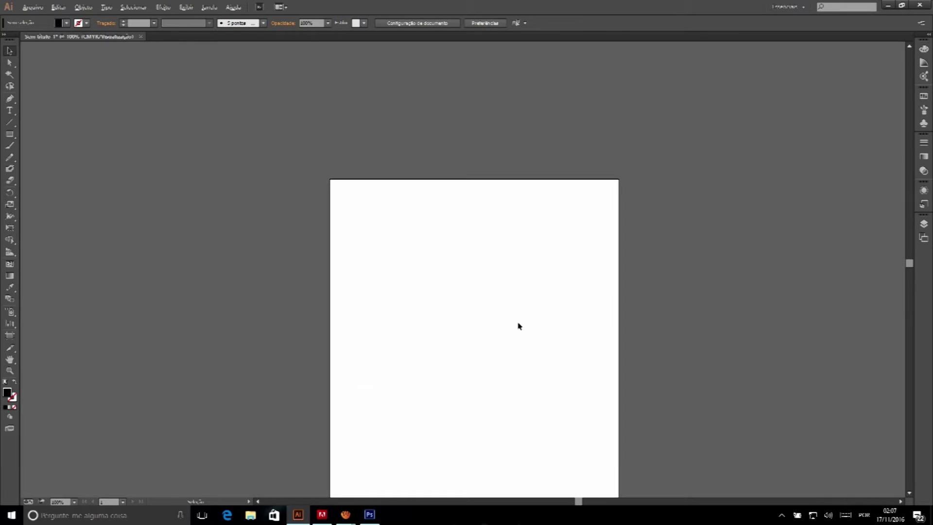
- Draw a tall ellipse near the upper centre of the page
{"action": "scroll", "coordinate": [519, 326], "scroll_direction": "down", "scroll_amount": 2}
{"action": "scroll", "coordinate": [518, 326], "scroll_direction": "up", "scroll_amount": 2}
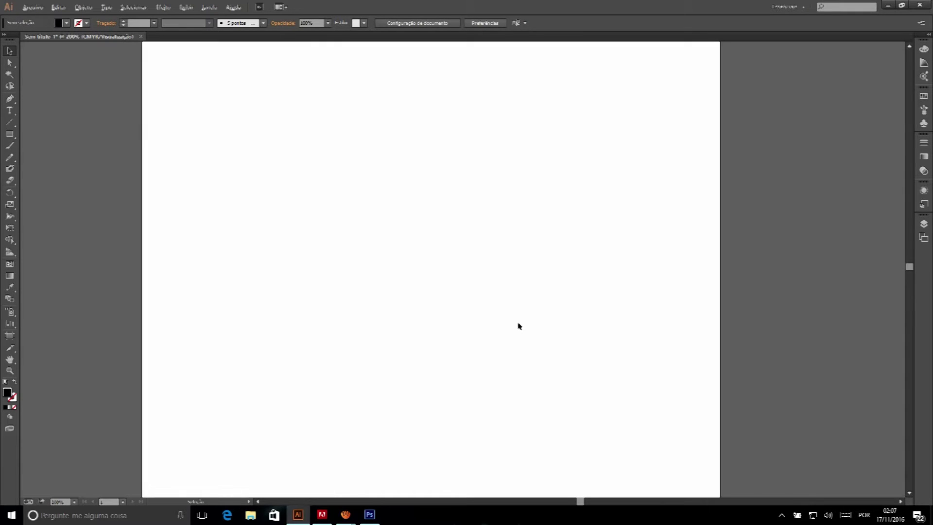
{"action": "left_click", "coordinate": [10, 264]}
{"action": "left_click", "coordinate": [11, 135]}
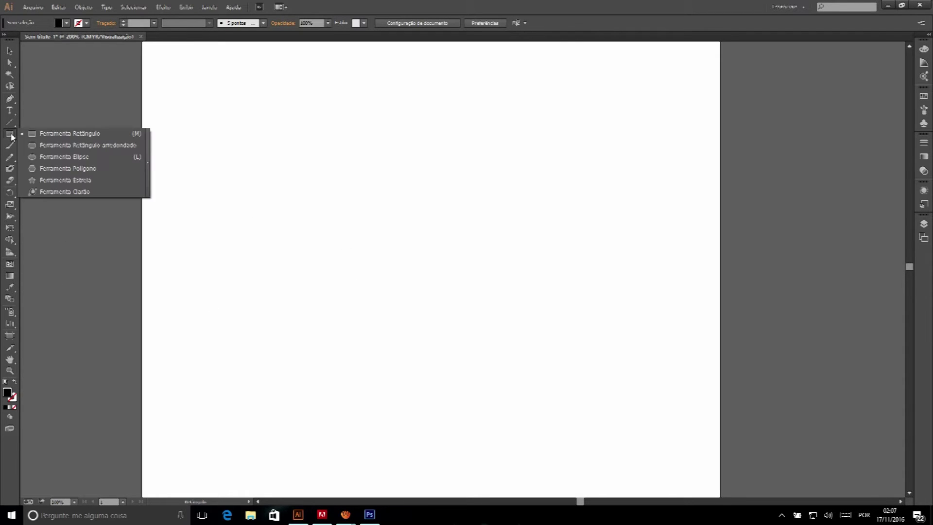
{"action": "left_click", "coordinate": [112, 158]}
{"action": "left_click_drag", "start_coordinate": [296, 137], "coordinate": [452, 361]}
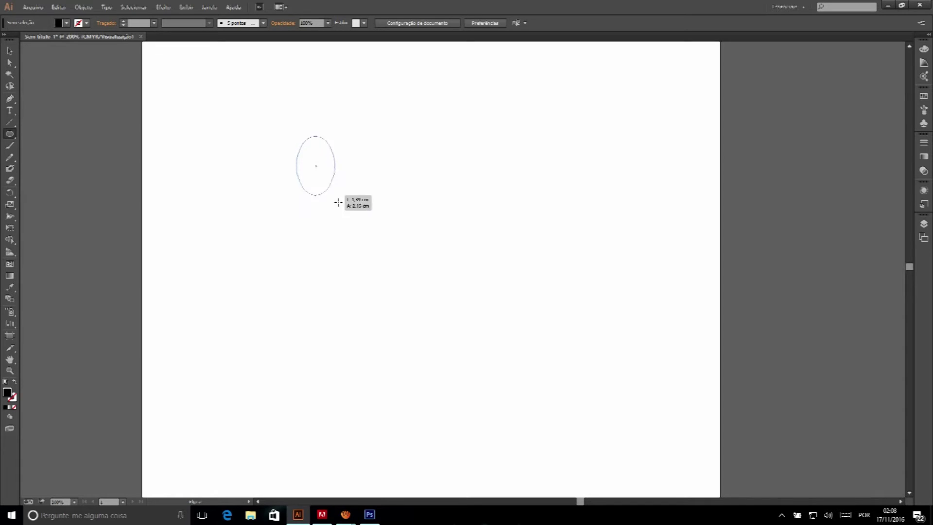
- Fill the ellipse with orange E08053 using the Color Picker
{"action": "left_click", "coordinate": [13, 138]}
{"action": "left_click", "coordinate": [38, 157]}
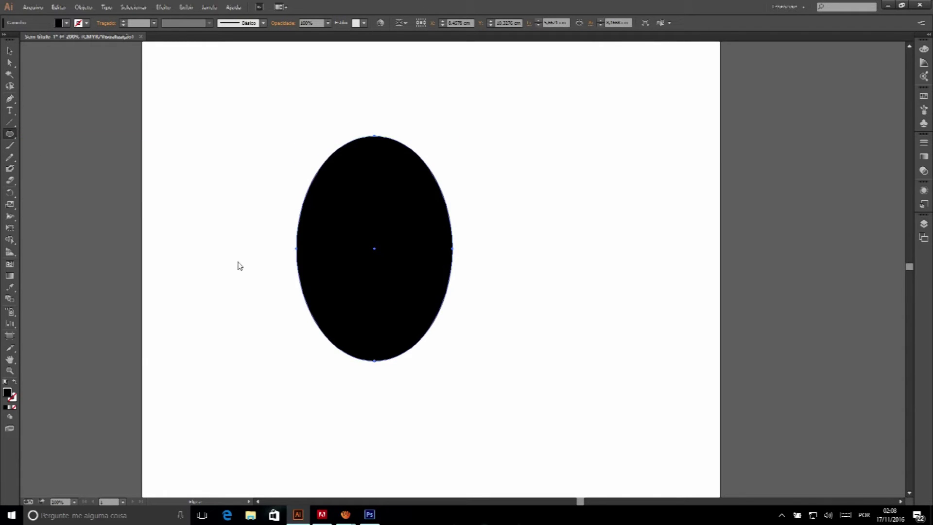
{"action": "double_click", "coordinate": [11, 394]}
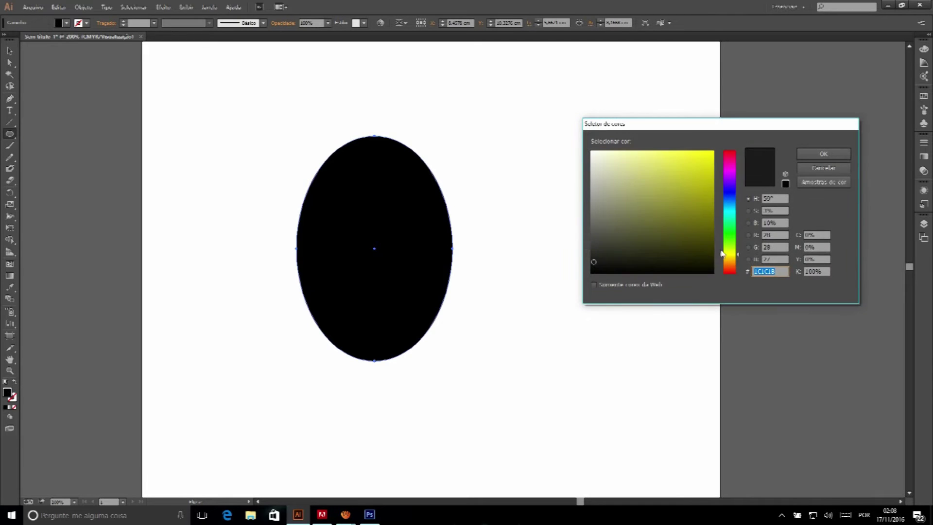
{"action": "left_click", "coordinate": [734, 266]}
{"action": "left_click", "coordinate": [669, 165]}
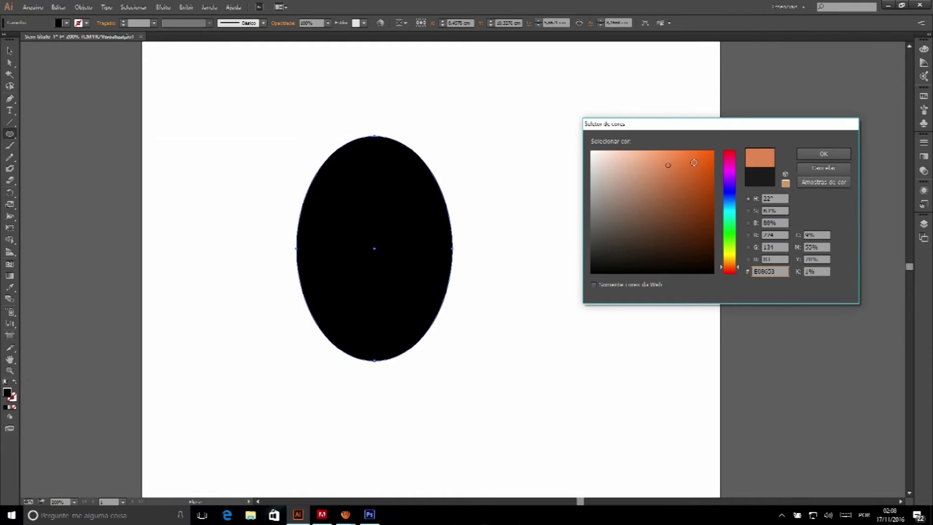
{"action": "left_click", "coordinate": [838, 155]}
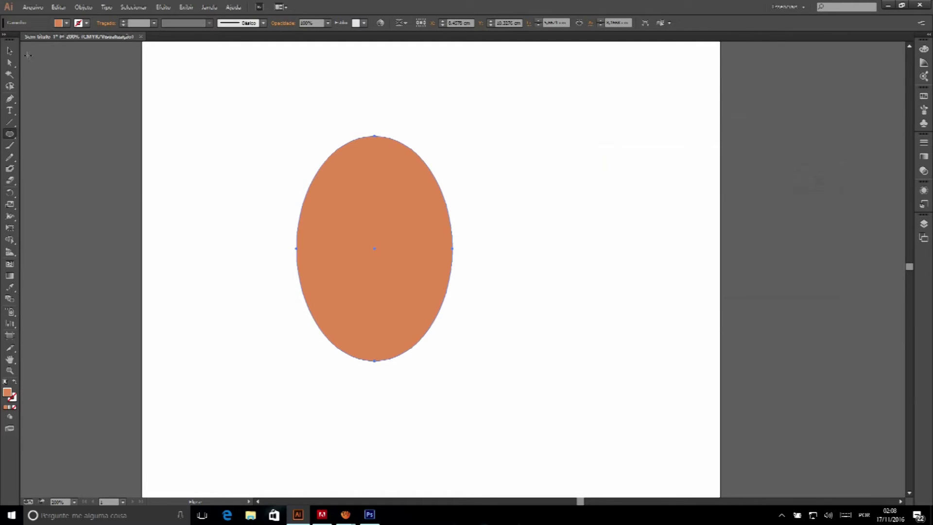
{"action": "left_click", "coordinate": [9, 63]}
- Drag the ellipse's side anchors downward to widen its base into an egg
{"action": "left_click_drag", "start_coordinate": [270, 240], "coordinate": [476, 272]}
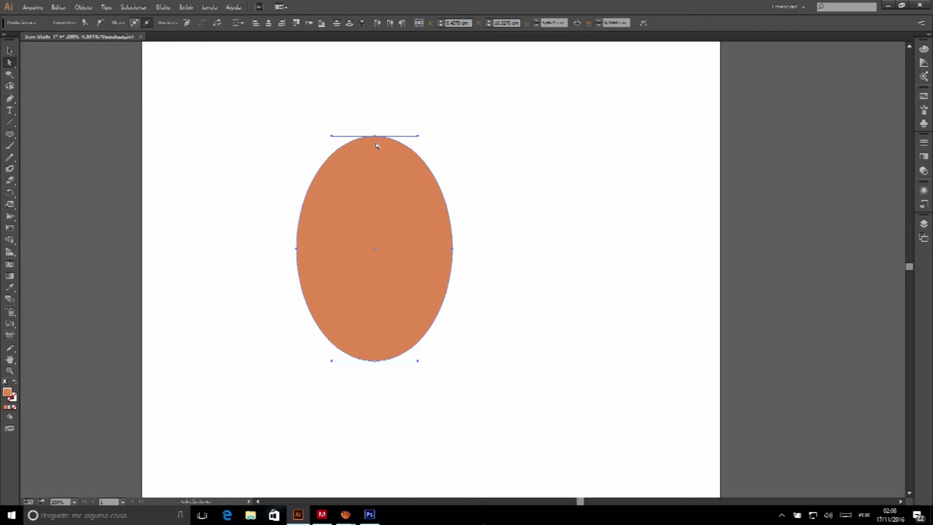
{"action": "left_click_drag", "start_coordinate": [452, 248], "coordinate": [452, 277]}
{"action": "scroll", "coordinate": [295, 216], "scroll_direction": "up", "scroll_amount": 1}
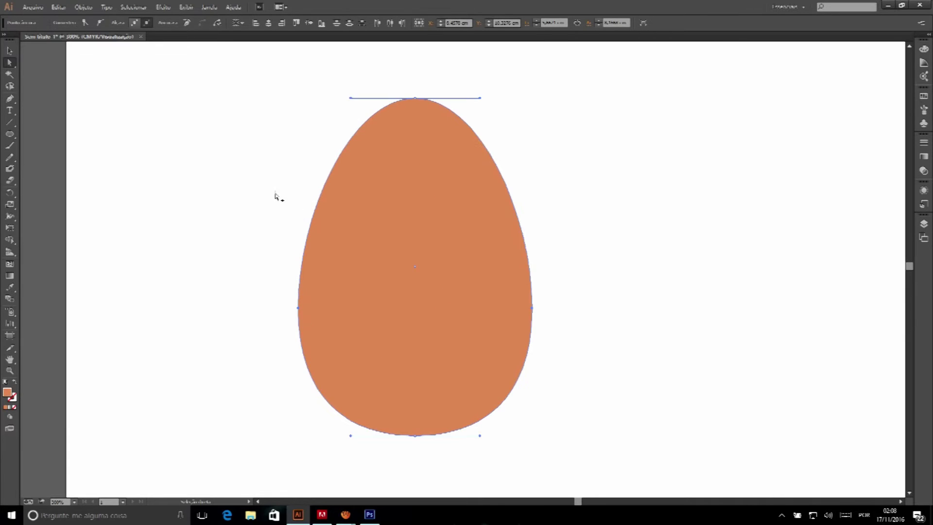
{"action": "left_click", "coordinate": [277, 196]}
{"action": "scroll", "coordinate": [440, 304], "scroll_direction": "down", "scroll_amount": 1}
{"action": "scroll", "coordinate": [440, 293], "scroll_direction": "down", "scroll_amount": 1}
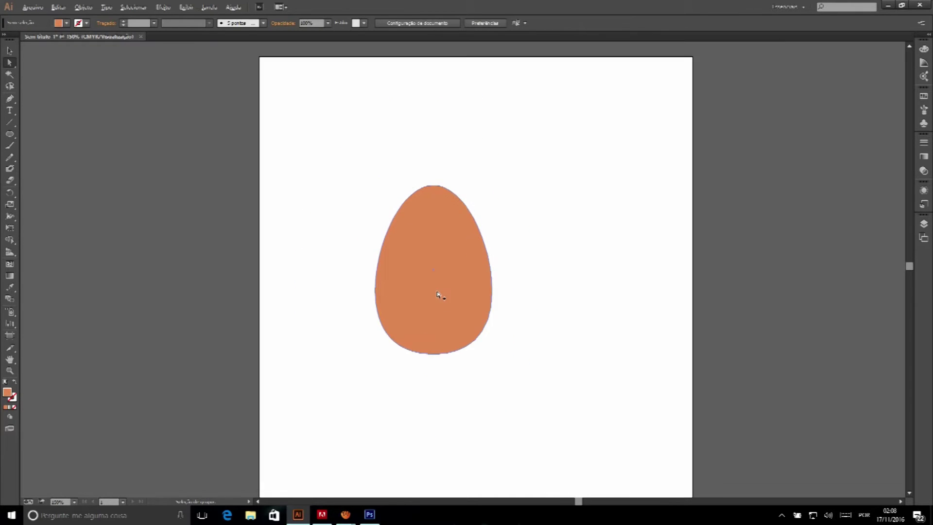
{"action": "scroll", "coordinate": [437, 290], "scroll_direction": "up", "scroll_amount": 2}
{"action": "scroll", "coordinate": [440, 293], "scroll_direction": "up", "scroll_amount": 1}
{"action": "scroll", "coordinate": [437, 291], "scroll_direction": "down", "scroll_amount": 2}
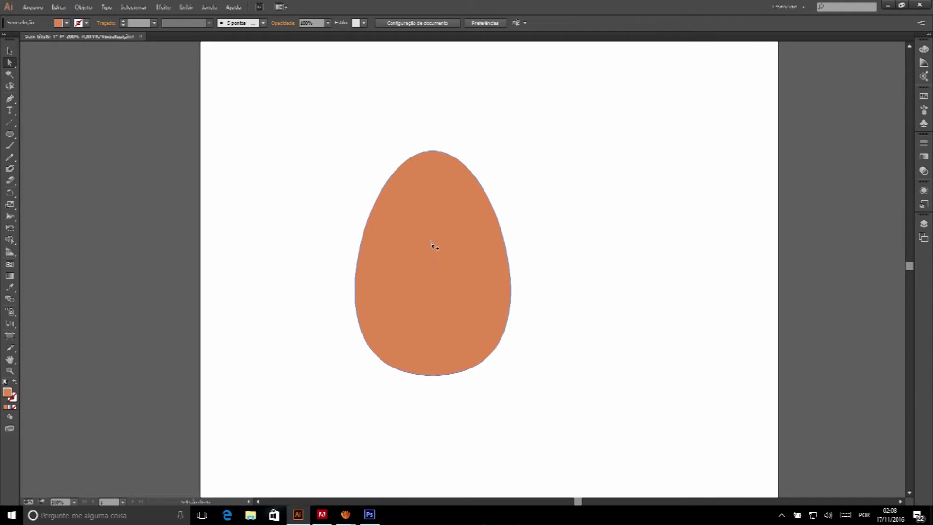
{"action": "scroll", "coordinate": [432, 245], "scroll_direction": "up", "scroll_amount": 1}
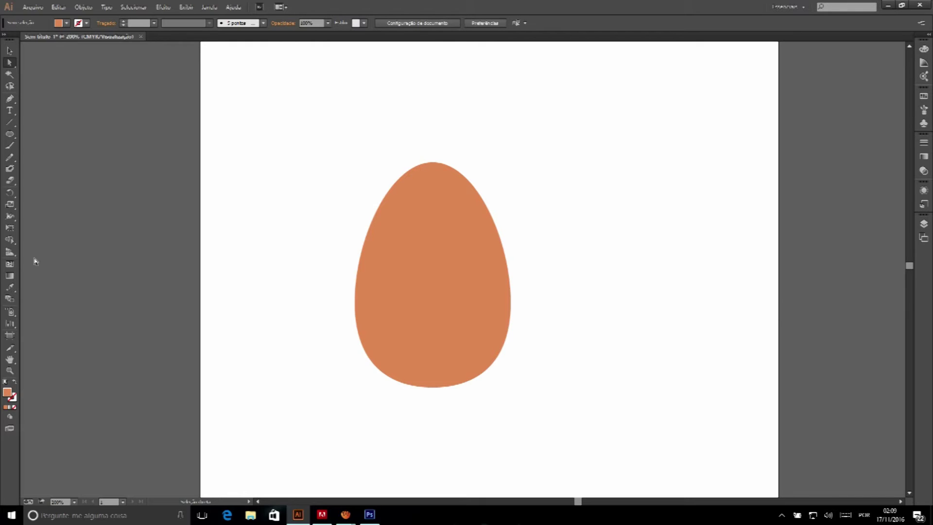
{"action": "left_click", "coordinate": [402, 234]}
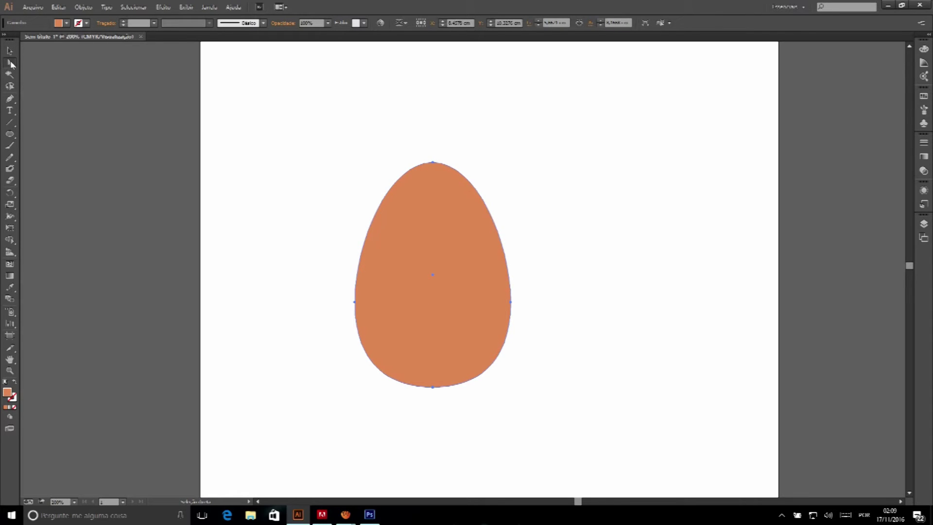
{"action": "left_click", "coordinate": [9, 51]}
{"action": "left_click", "coordinate": [14, 124]}
{"action": "left_click", "coordinate": [10, 62]}
{"action": "scroll", "coordinate": [416, 255], "scroll_direction": "up", "scroll_amount": 2}
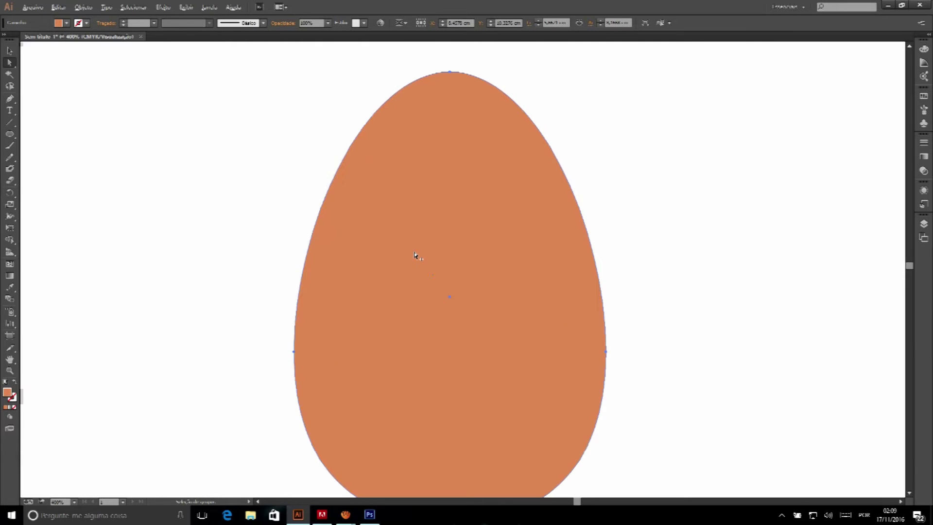
{"action": "scroll", "coordinate": [458, 215], "scroll_direction": "up", "scroll_amount": 2}
{"action": "scroll", "coordinate": [575, 167], "scroll_direction": "down", "scroll_amount": 2}
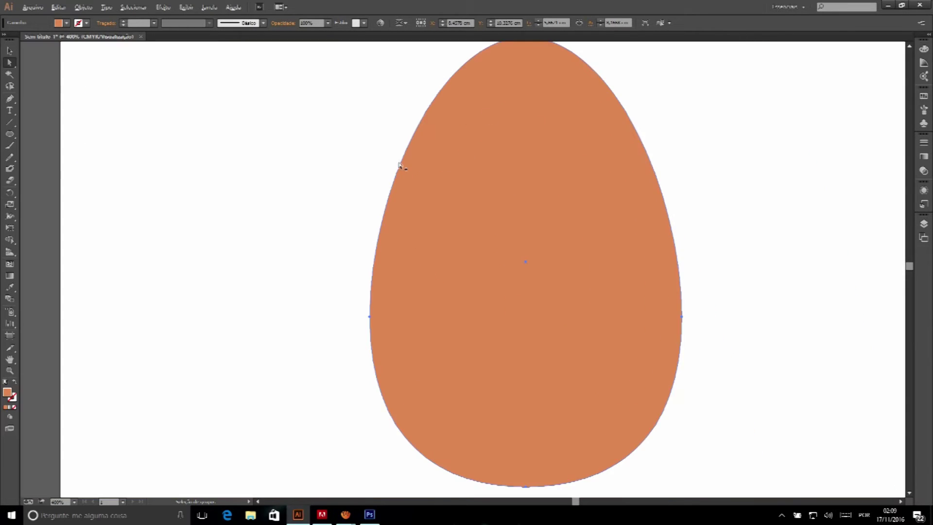
{"action": "scroll", "coordinate": [568, 180], "scroll_direction": "down", "scroll_amount": 1}
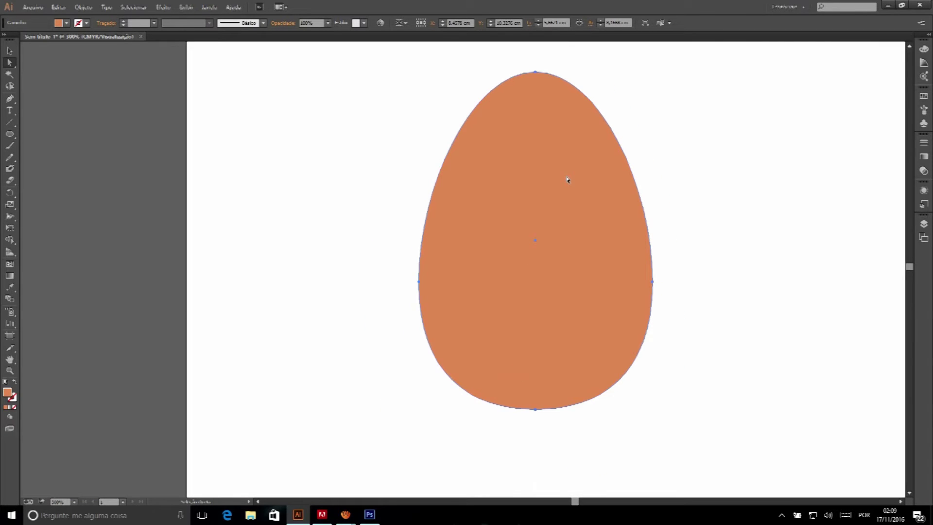
{"action": "scroll", "coordinate": [567, 180], "scroll_direction": "up", "scroll_amount": 1}
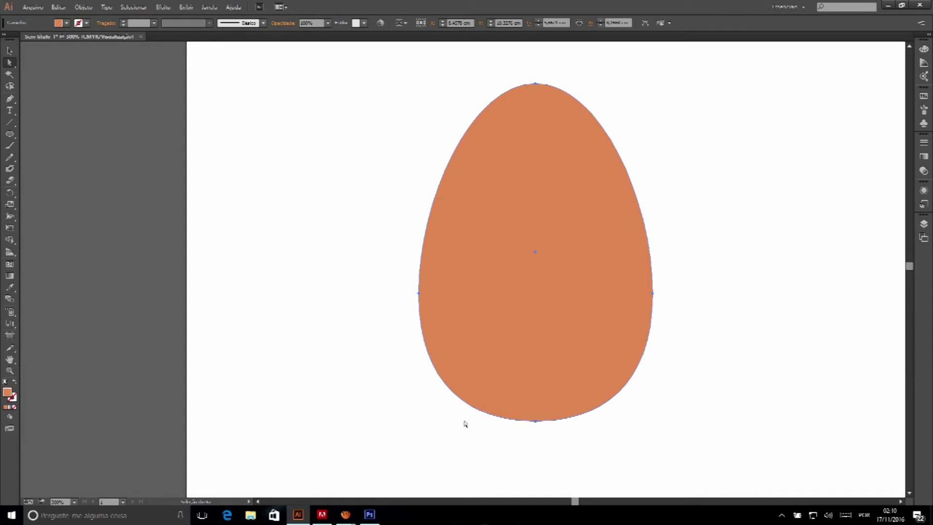
{"action": "scroll", "coordinate": [579, 273], "scroll_direction": "up", "scroll_amount": 1}
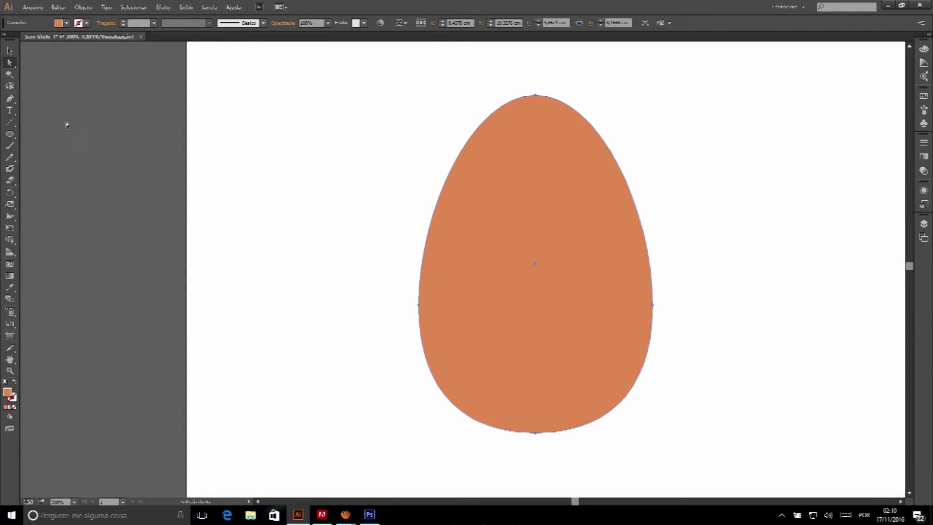
- Add gradient mesh points at the egg's upper left and across its lower right
{"action": "left_click", "coordinate": [10, 264]}
{"action": "left_click", "coordinate": [495, 151]}
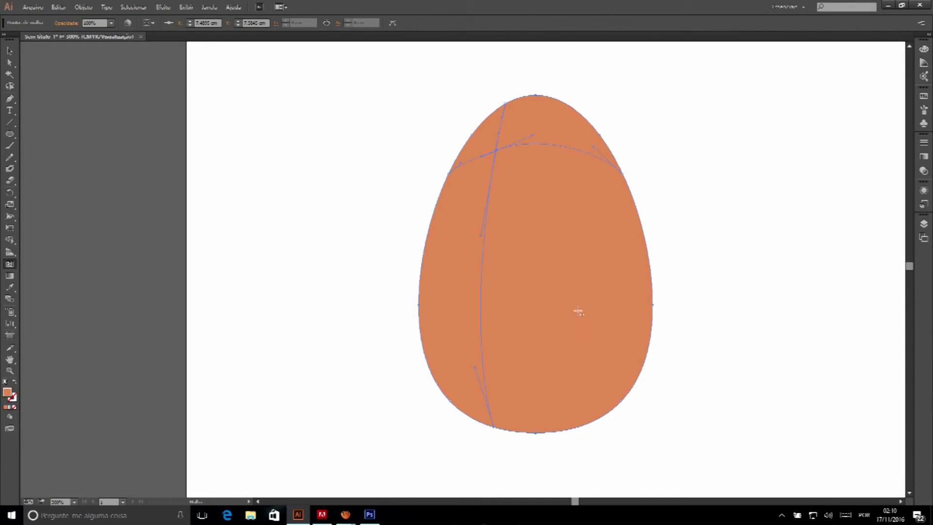
{"action": "left_click", "coordinate": [616, 352]}
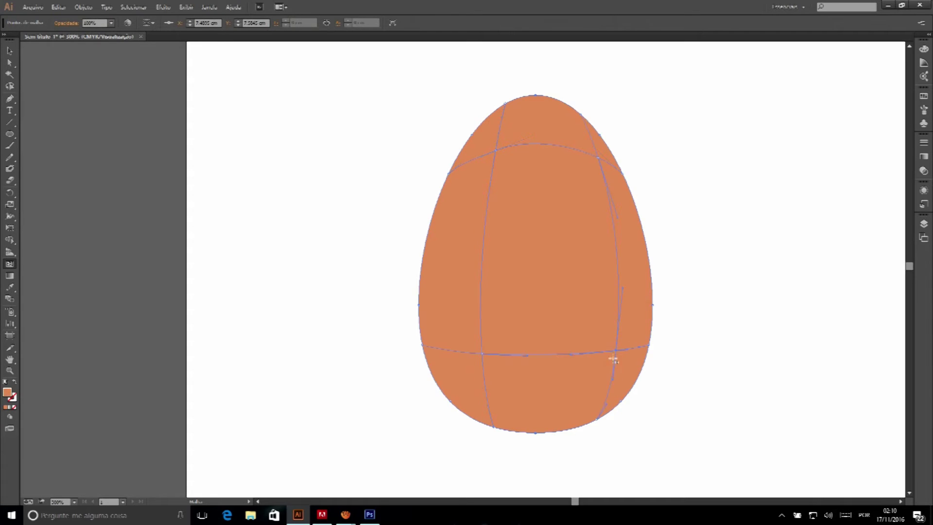
{"action": "left_click", "coordinate": [593, 391]}
{"action": "left_click", "coordinate": [583, 363]}
{"action": "left_click", "coordinate": [566, 316]}
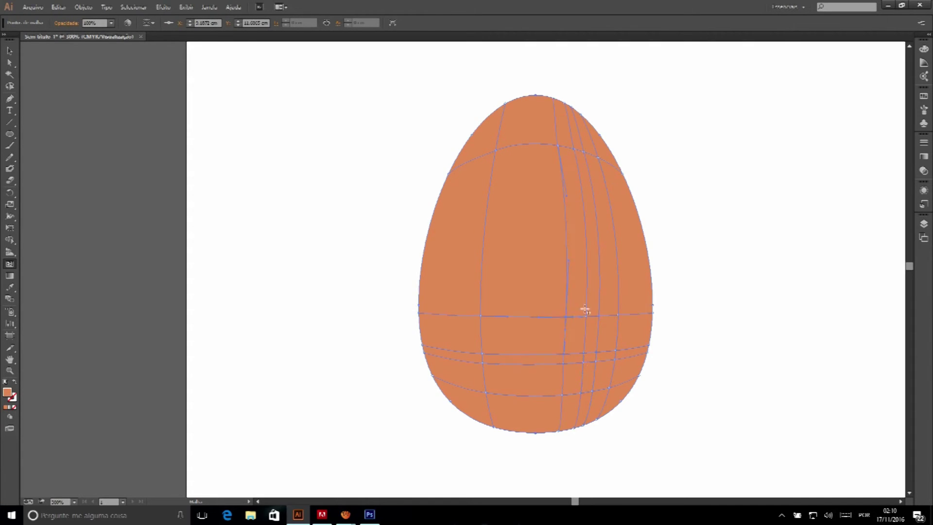
{"action": "left_click", "coordinate": [601, 336]}
- Add vertical mesh lines in the upper egg, undoing the unwanted ones
{"action": "key", "text": "ctrl"}
{"action": "left_click", "coordinate": [606, 332]}
{"action": "left_click", "coordinate": [514, 146]}
{"action": "left_click", "coordinate": [479, 159]}
{"action": "key", "text": "ctrl+z"}
{"action": "key", "text": "ctrl+z"}
{"action": "key", "text": "ctrl+z"}
{"action": "key", "text": "ctrl+z"}
{"action": "key", "text": "ctrl+z"}
{"action": "key", "text": "ctrl+z"}
{"action": "key", "text": "ctrl+z"}
- Add a further set of mesh points across the lower egg, its base and upper egg
{"action": "left_click", "coordinate": [576, 319]}
{"action": "left_click", "coordinate": [628, 354]}
{"action": "left_click", "coordinate": [586, 348]}
{"action": "left_click", "coordinate": [540, 387]}
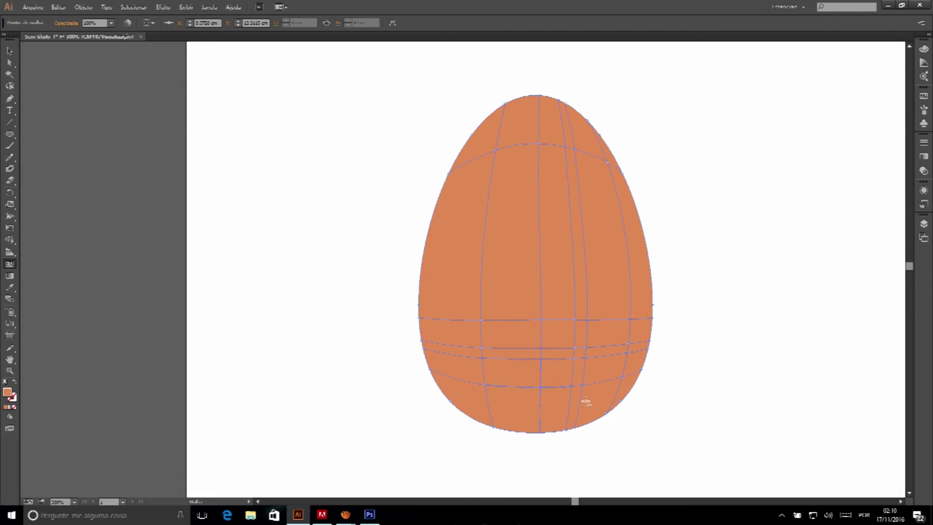
{"action": "left_click", "coordinate": [592, 401]}
{"action": "left_click", "coordinate": [509, 180]}
{"action": "left_click", "coordinate": [484, 134]}
- Try moving an upper mesh point, undo it, and select a lower mesh point
{"action": "left_click", "coordinate": [10, 62]}
{"action": "left_click", "coordinate": [509, 180]}
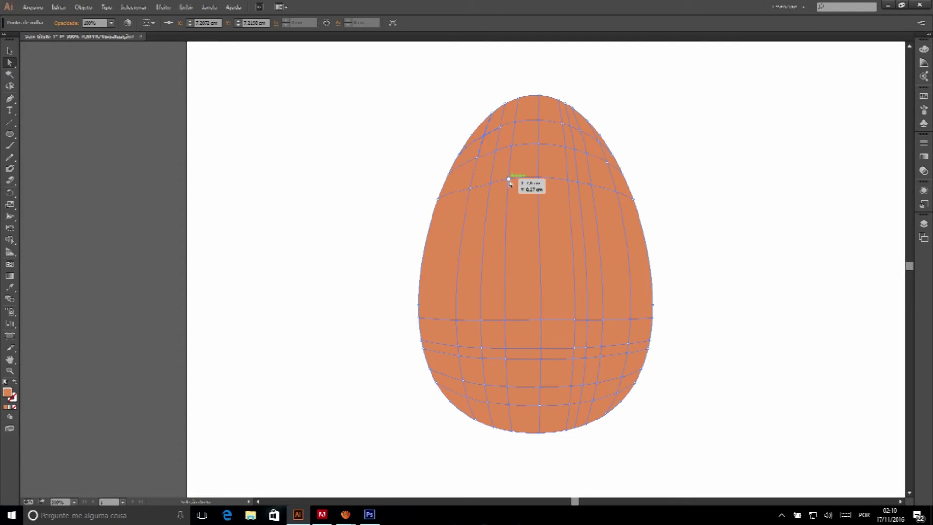
{"action": "left_click_drag", "start_coordinate": [509, 180], "coordinate": [554, 163]}
{"action": "key", "text": "ctrl+z"}
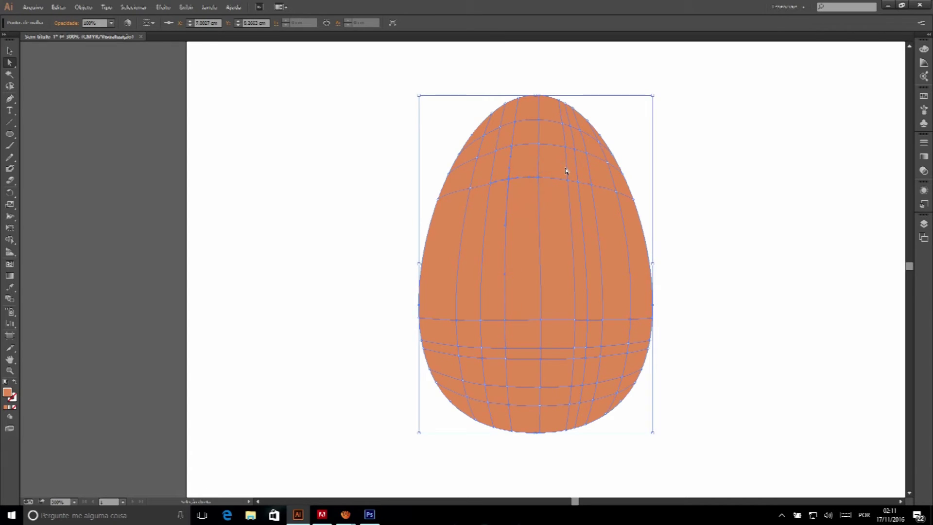
{"action": "left_click", "coordinate": [506, 349]}
- Colour the upper-left mesh point pale peach (EDBBA2) to start the highlight
{"action": "left_click_drag", "start_coordinate": [507, 350], "coordinate": [522, 342]}
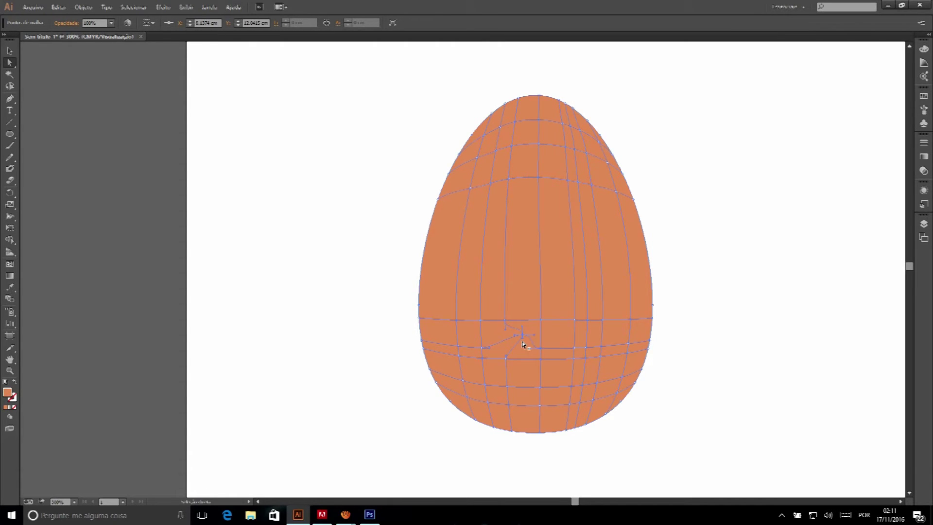
{"action": "key", "text": "ctrl+z"}
{"action": "left_click_drag", "start_coordinate": [496, 151], "coordinate": [493, 152]}
{"action": "double_click", "coordinate": [11, 393]}
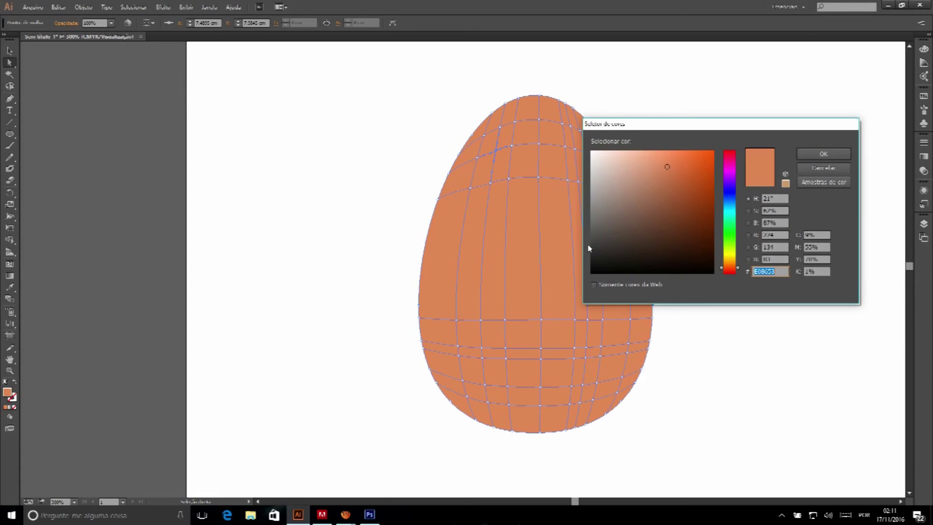
{"action": "left_click", "coordinate": [631, 158]}
{"action": "left_click", "coordinate": [824, 154]}
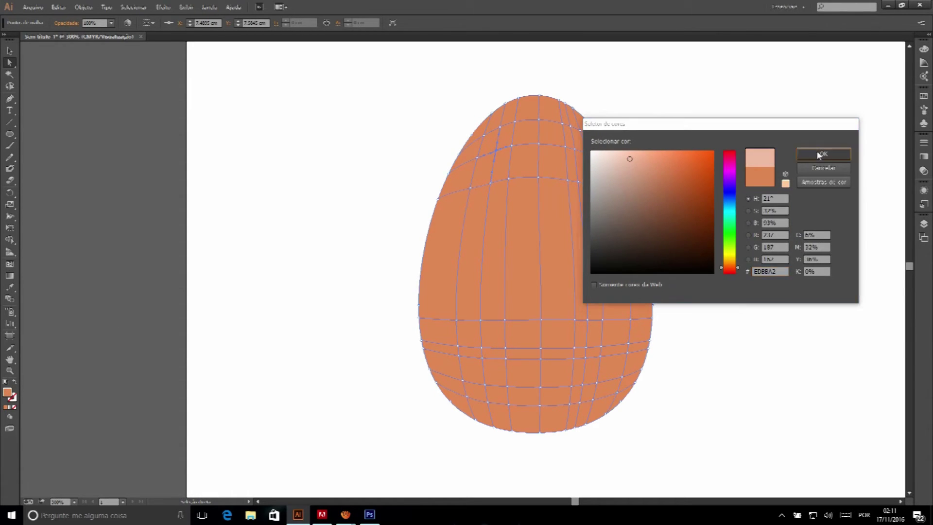
{"action": "scroll", "coordinate": [534, 114], "scroll_direction": "up", "scroll_amount": 3}
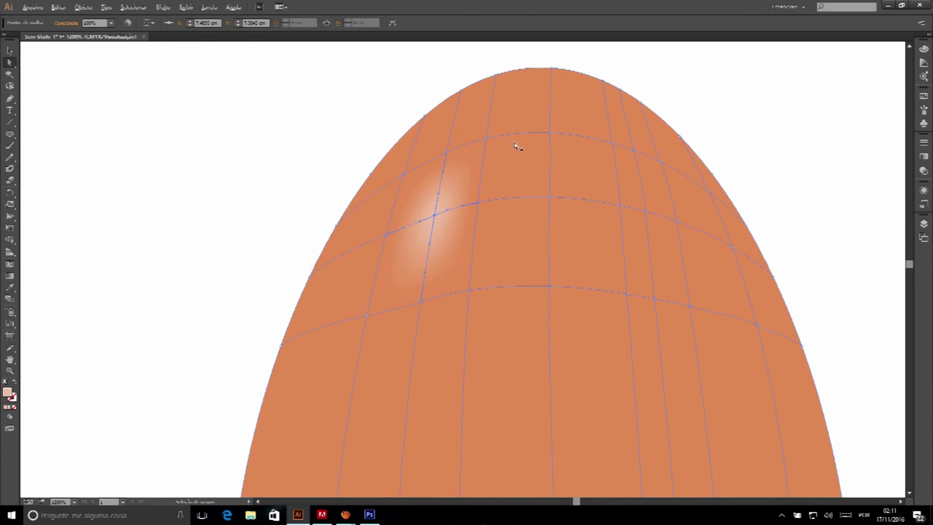
- Zoom in and bend the mesh line beside the highlight by dragging a nearby point
{"action": "scroll", "coordinate": [517, 146], "scroll_direction": "up", "scroll_amount": 1}
{"action": "scroll", "coordinate": [373, 281], "scroll_direction": "down", "scroll_amount": 2}
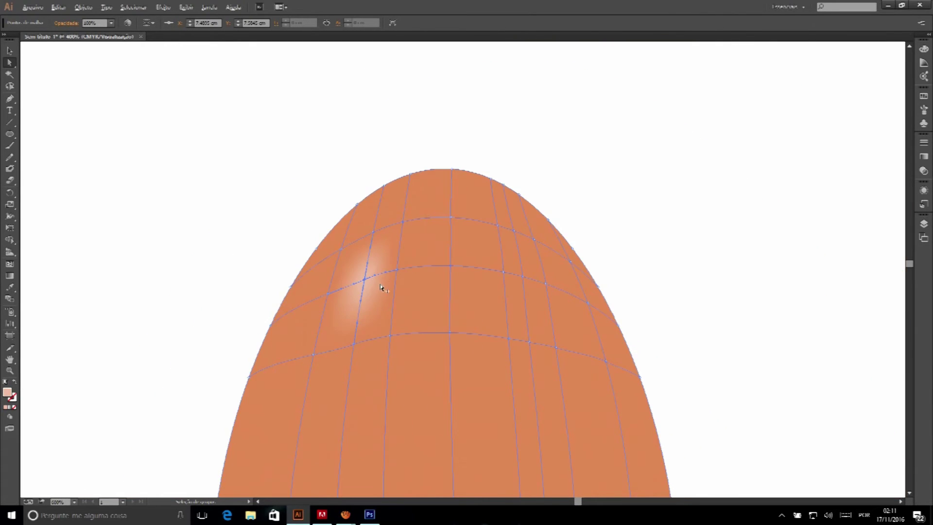
{"action": "scroll", "coordinate": [371, 306], "scroll_direction": "down", "scroll_amount": 2}
{"action": "scroll", "coordinate": [371, 311], "scroll_direction": "up", "scroll_amount": 3}
{"action": "scroll", "coordinate": [370, 306], "scroll_direction": "down", "scroll_amount": 1}
{"action": "scroll", "coordinate": [381, 309], "scroll_direction": "down", "scroll_amount": 1}
{"action": "scroll", "coordinate": [382, 308], "scroll_direction": "up", "scroll_amount": 1}
{"action": "scroll", "coordinate": [382, 308], "scroll_direction": "up", "scroll_amount": 2}
{"action": "scroll", "coordinate": [376, 221], "scroll_direction": "up", "scroll_amount": 4}
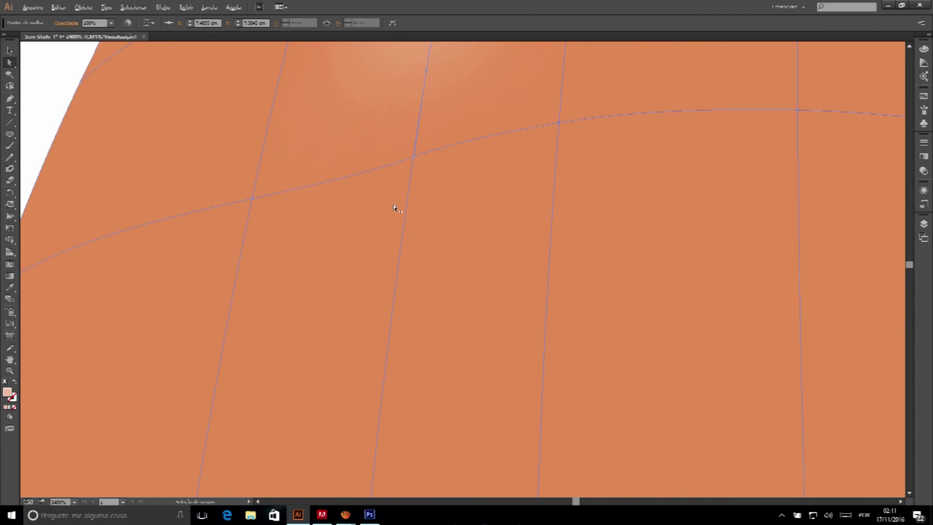
{"action": "scroll", "coordinate": [388, 197], "scroll_direction": "down", "scroll_amount": 2}
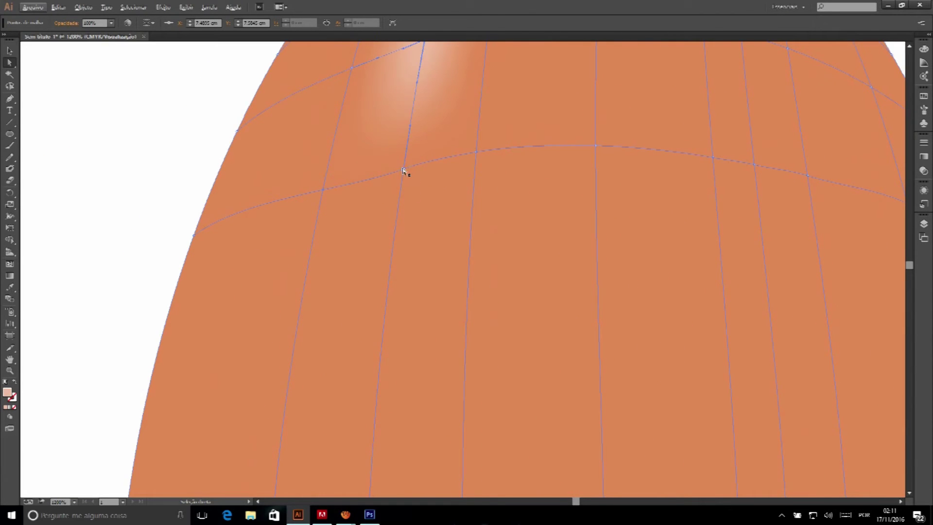
{"action": "left_click", "coordinate": [323, 191]}
{"action": "left_click", "coordinate": [403, 166]}
{"action": "left_click_drag", "start_coordinate": [381, 173], "coordinate": [382, 172]}
- Try moving an upper mesh point down-left to reshape the highlight, then undo it
{"action": "key", "text": "ctrl"}
{"action": "scroll", "coordinate": [411, 166], "scroll_direction": "up", "scroll_amount": 2}
{"action": "scroll", "coordinate": [423, 161], "scroll_direction": "up", "scroll_amount": 1}
{"action": "scroll", "coordinate": [466, 136], "scroll_direction": "up", "scroll_amount": 1}
{"action": "left_click_drag", "start_coordinate": [489, 116], "coordinate": [468, 148]}
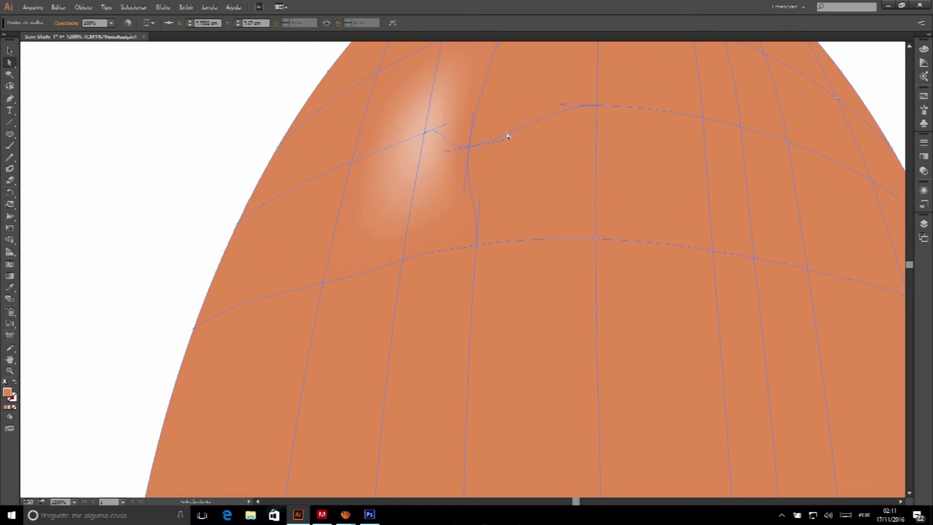
{"action": "key", "text": "ctrl+z"}
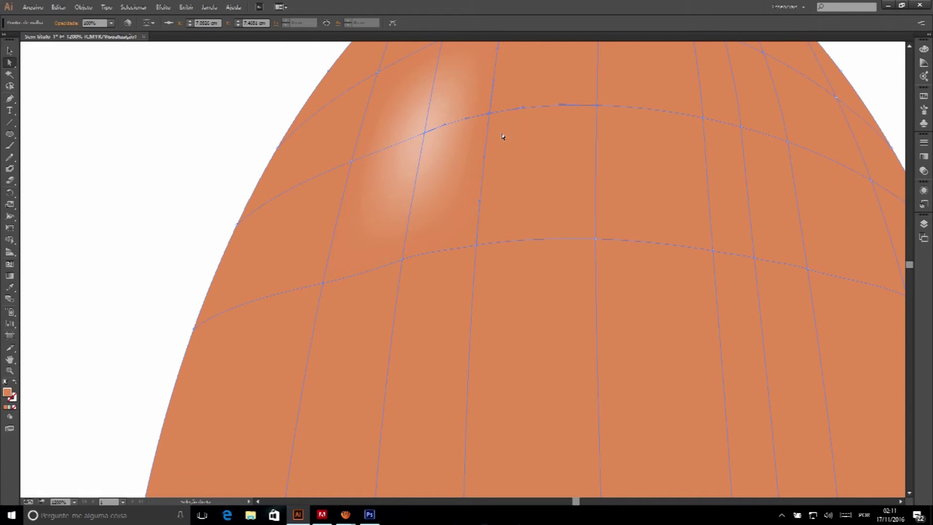
{"action": "scroll", "coordinate": [511, 137], "scroll_direction": "down", "scroll_amount": 3}
{"action": "scroll", "coordinate": [511, 136], "scroll_direction": "down", "scroll_amount": 3}
{"action": "scroll", "coordinate": [542, 167], "scroll_direction": "up", "scroll_amount": 1}
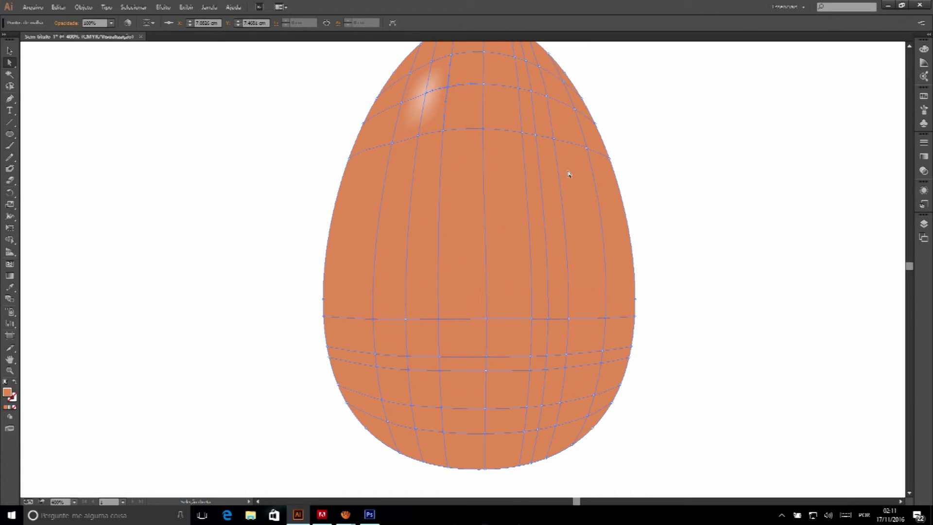
- Colour a lower-right mesh point reddish-brown for the shadow
{"action": "left_click", "coordinate": [565, 370]}
{"action": "double_click", "coordinate": [7, 397]}
{"action": "left_click_drag", "start_coordinate": [683, 211], "coordinate": [699, 226]}
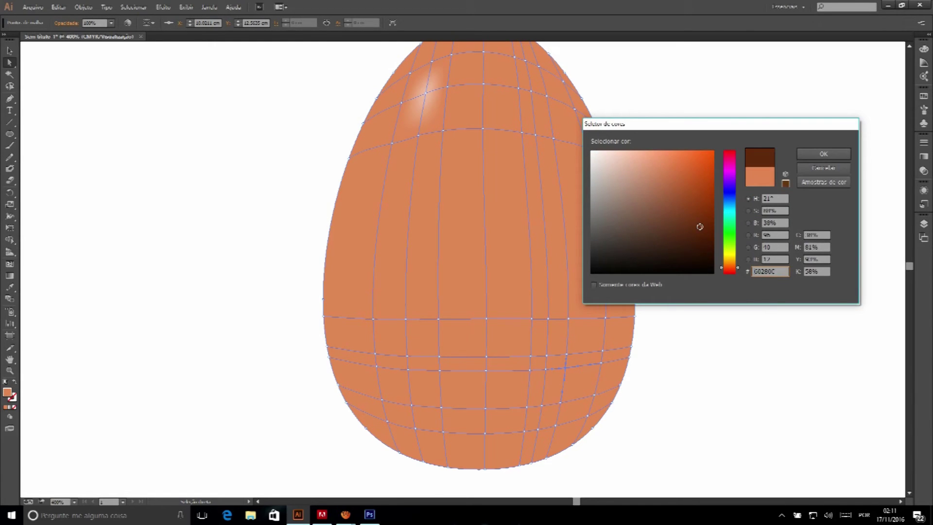
{"action": "left_click", "coordinate": [824, 153]}
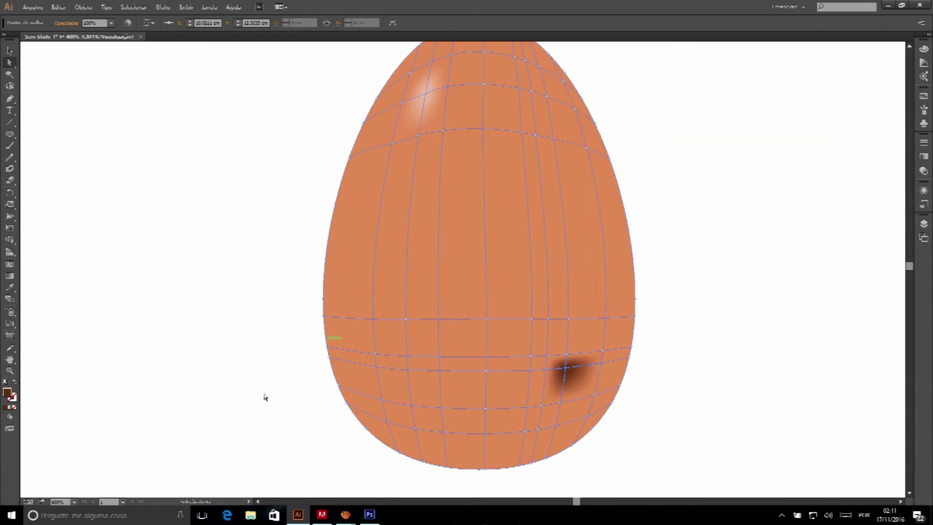
{"action": "double_click", "coordinate": [7, 394]}
{"action": "left_click_drag", "start_coordinate": [677, 182], "coordinate": [679, 188]}
{"action": "left_click", "coordinate": [841, 155]}
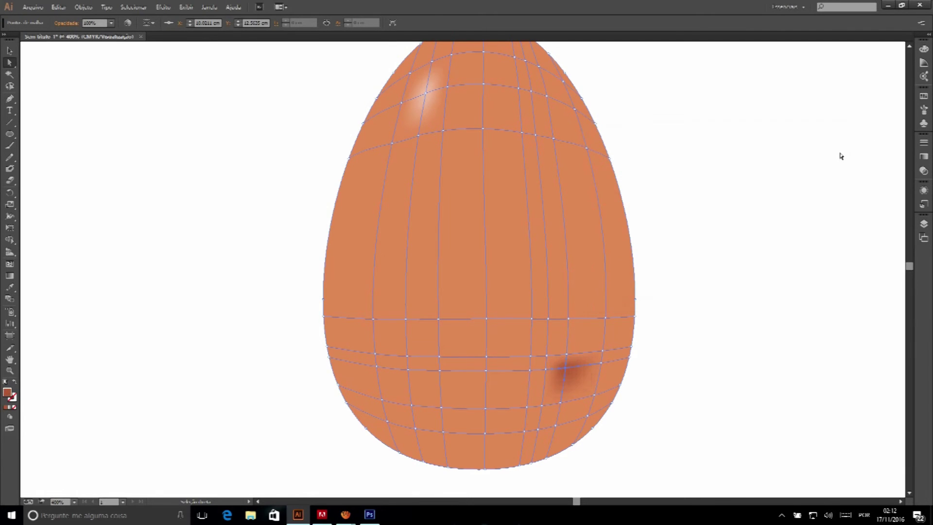
- Eyedrop the brown onto neighbouring points to fill the lower-right patch
{"action": "left_click", "coordinate": [560, 404]}
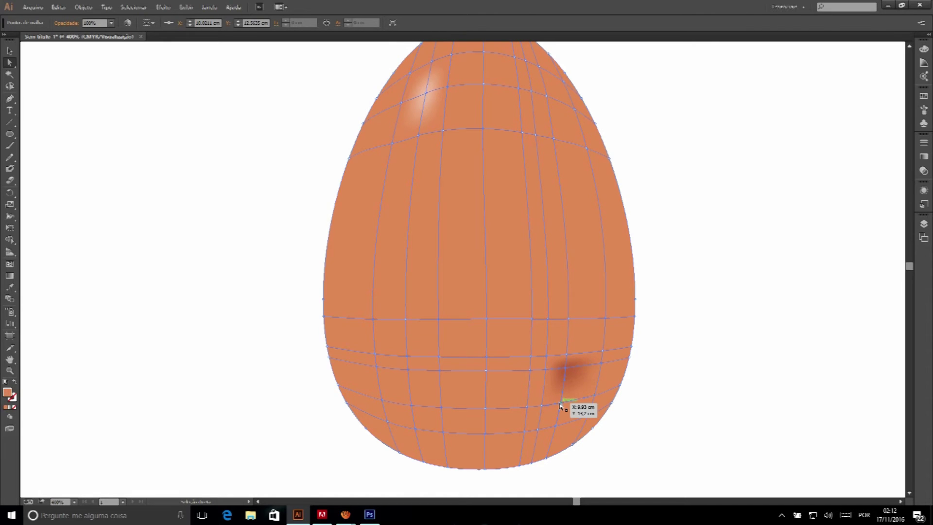
{"action": "left_click", "coordinate": [594, 397]}
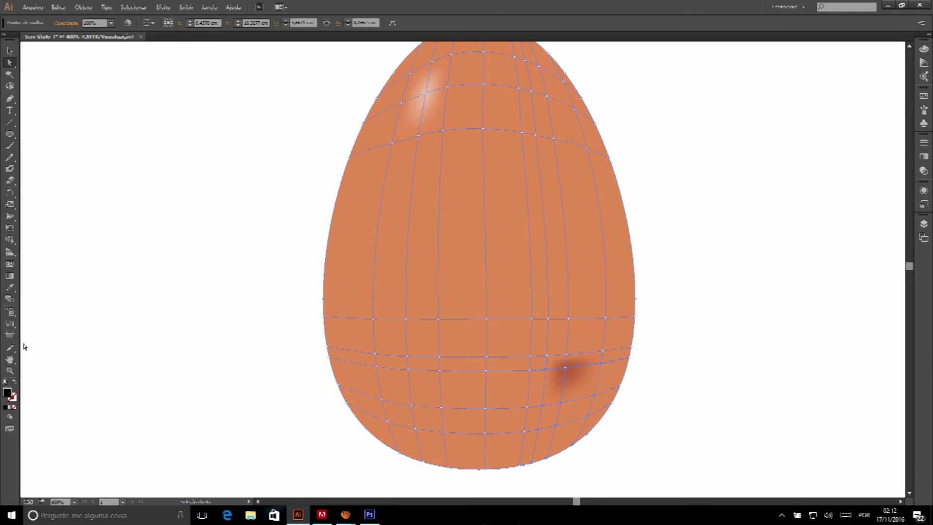
{"action": "key", "text": "i"}
{"action": "left_click", "coordinate": [572, 365]}
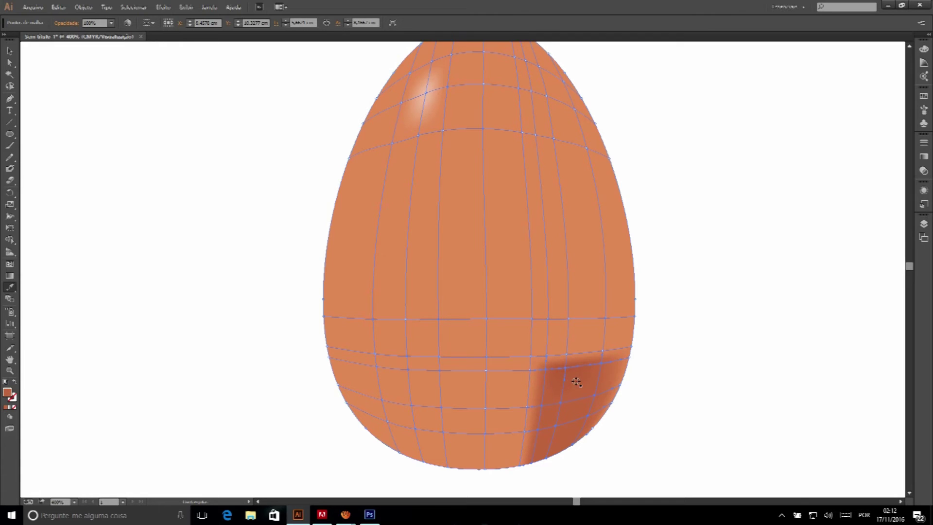
{"action": "right_click", "coordinate": [564, 303]}
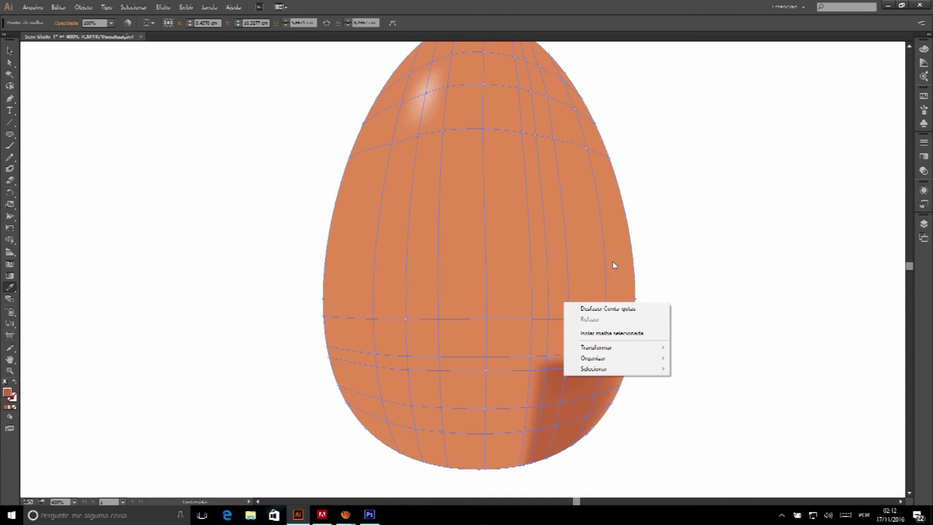
- Deselect and undo the highlight and shadow, returning to a plain orange egg
{"action": "left_click", "coordinate": [10, 51]}
{"action": "left_click", "coordinate": [165, 129]}
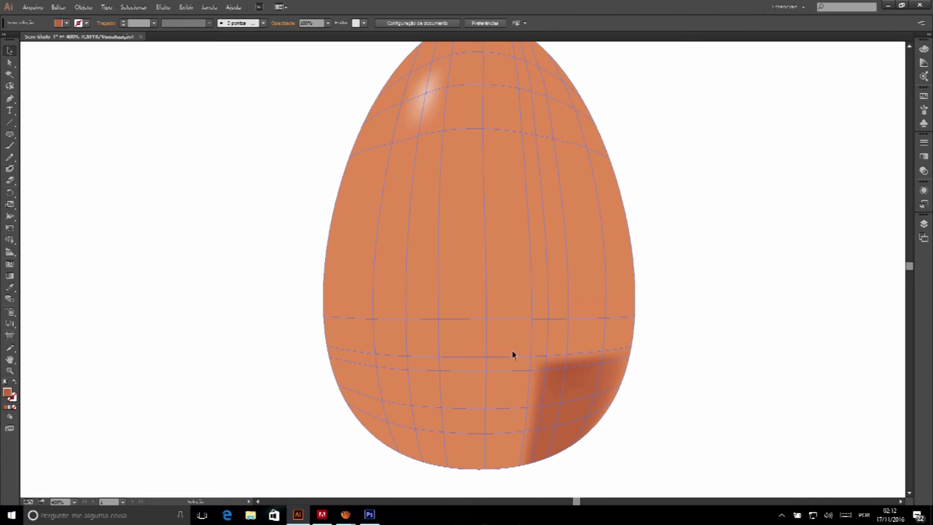
{"action": "left_click", "coordinate": [565, 368]}
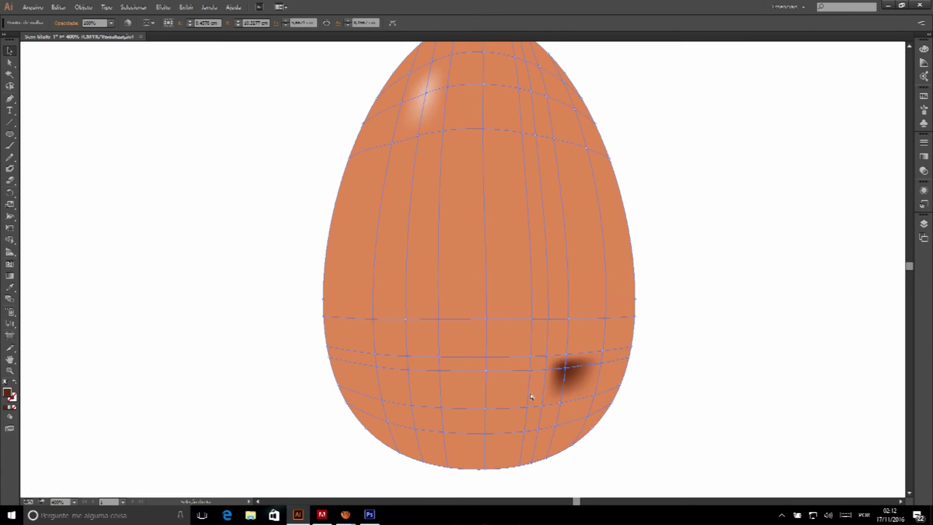
{"action": "key", "text": "ctrl+z"}
{"action": "key", "text": "ctrl+z"}
{"action": "key", "text": "ctrl+z"}
{"action": "key", "text": "ctrl+z"}
{"action": "key", "text": "ctrl+z"}
{"action": "key", "text": "ctrl+z"}
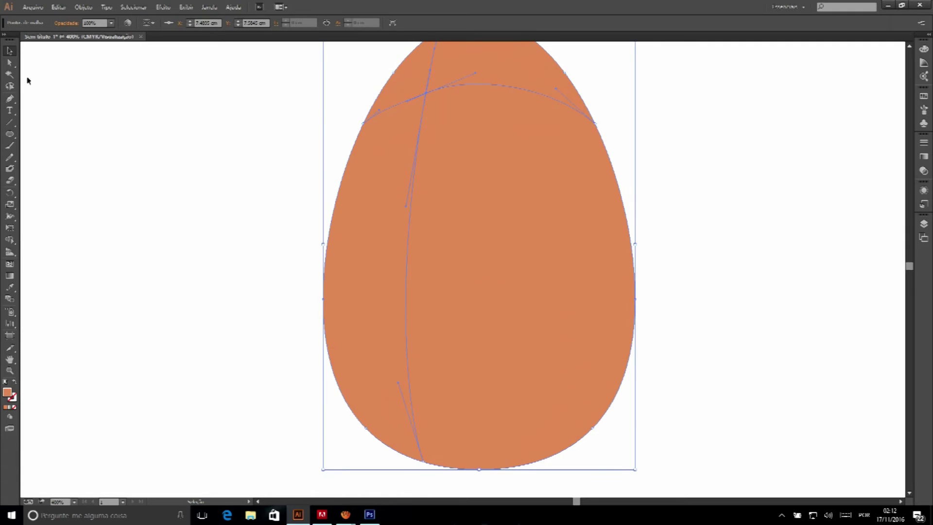
- Add three new mesh points at the lower middle, lower right and middle, then select one
{"action": "left_click", "coordinate": [10, 264]}
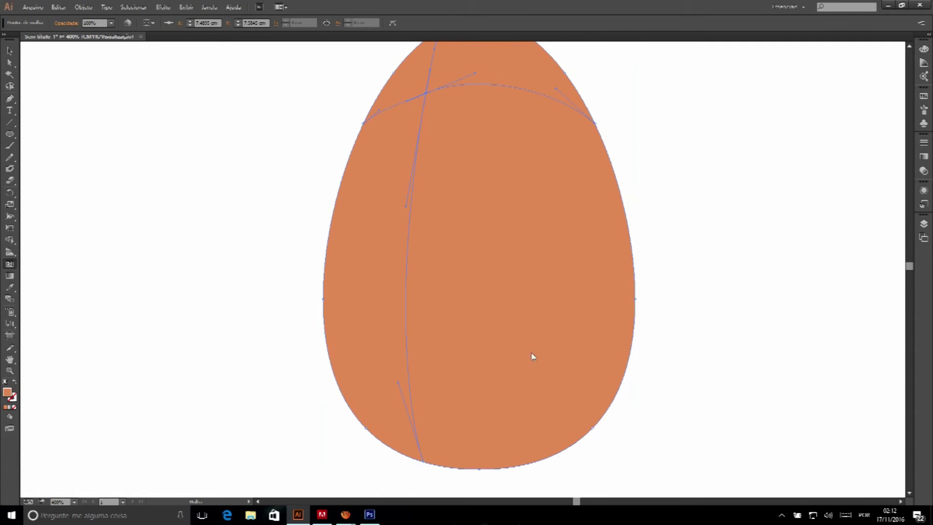
{"action": "left_click", "coordinate": [537, 396]}
{"action": "left_click", "coordinate": [586, 353]}
{"action": "left_click", "coordinate": [504, 311]}
{"action": "left_click", "coordinate": [9, 63]}
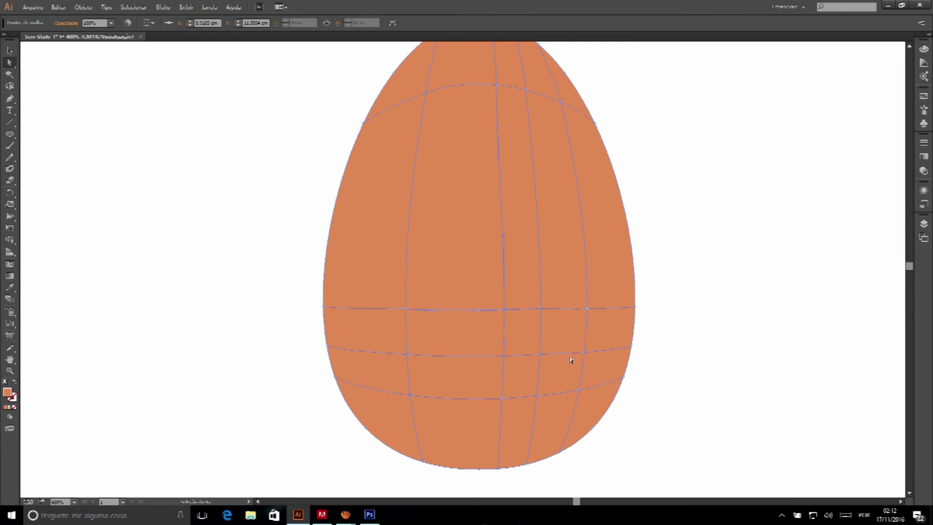
{"action": "left_click", "coordinate": [541, 358]}
{"action": "double_click", "coordinate": [8, 393]}
- Fill the lower-right point dark brown and eyedrop it onto two neighbouring points
{"action": "left_click", "coordinate": [669, 208]}
{"action": "left_click_drag", "start_coordinate": [669, 208], "coordinate": [679, 198]}
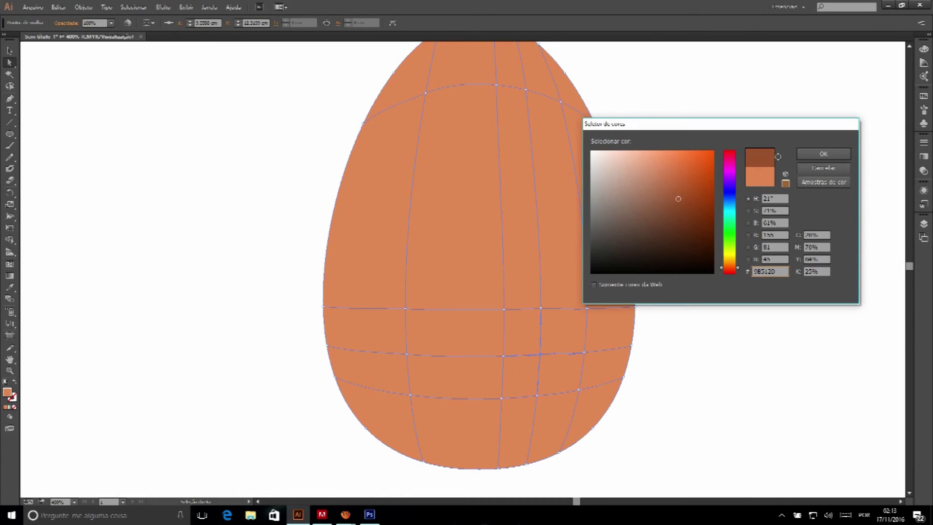
{"action": "left_click", "coordinate": [810, 154]}
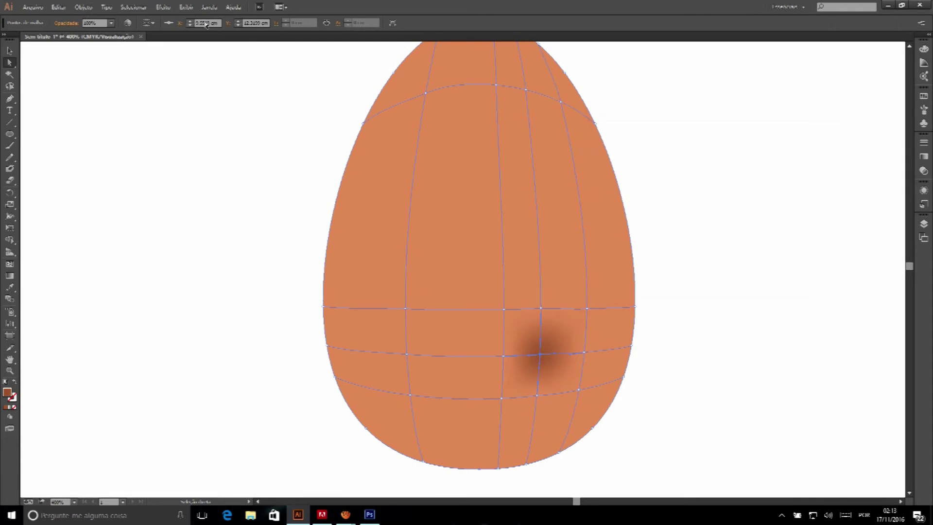
{"action": "left_click", "coordinate": [537, 397]}
{"action": "left_click", "coordinate": [586, 352], "text": "shift"}
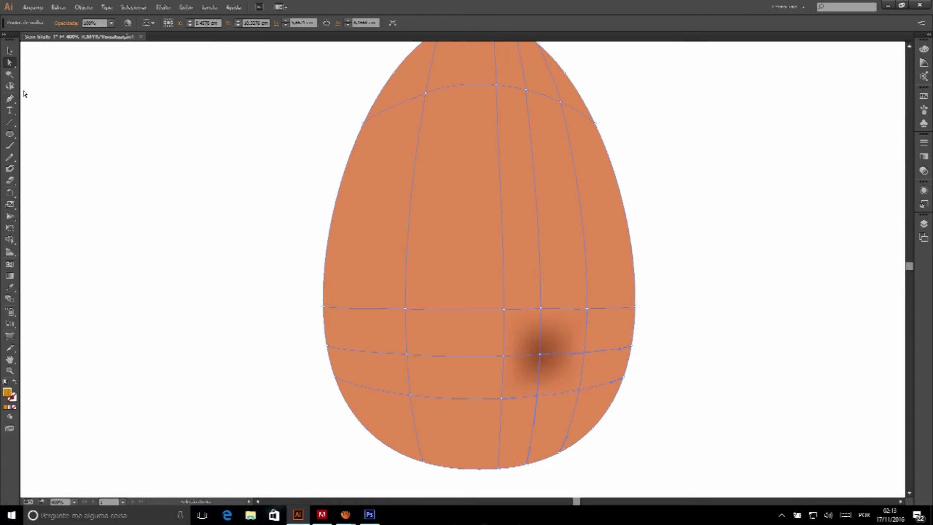
{"action": "key", "text": "i"}
{"action": "left_click", "coordinate": [551, 341]}
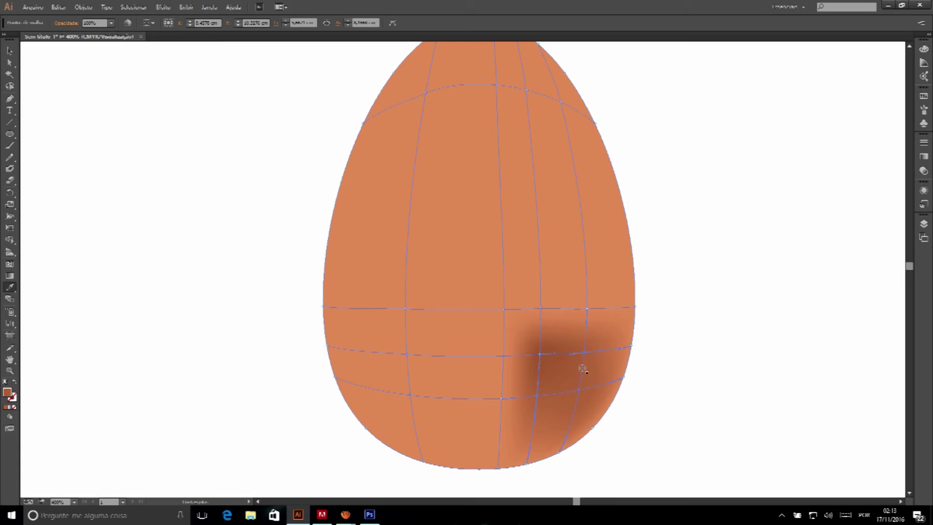
- Soften the shadow centre by sampling the egg's orange onto its middle point
{"action": "left_click", "coordinate": [10, 62]}
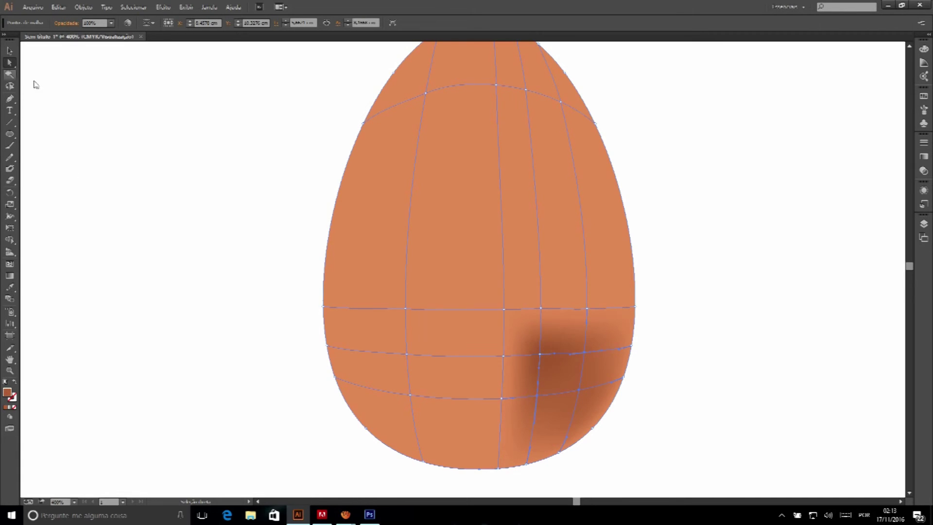
{"action": "left_click", "coordinate": [543, 356]}
{"action": "key", "text": "i"}
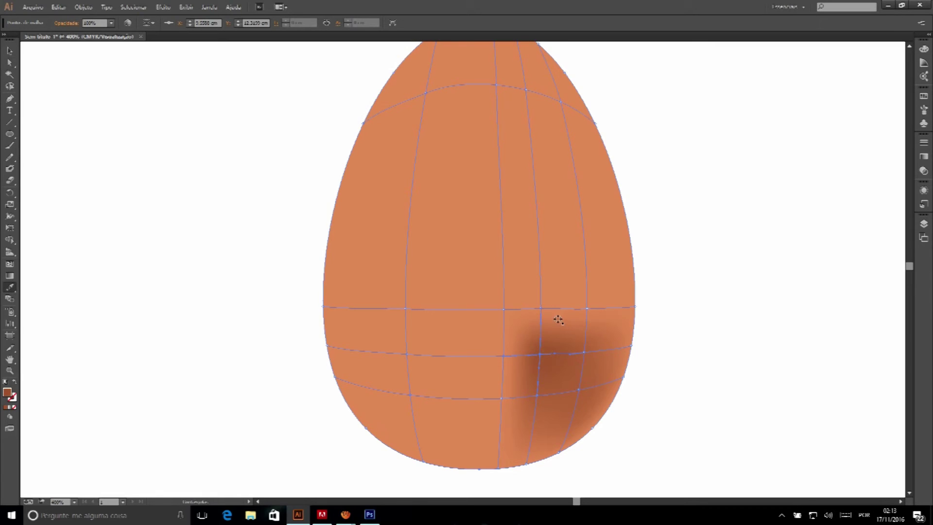
{"action": "left_click", "coordinate": [557, 321]}
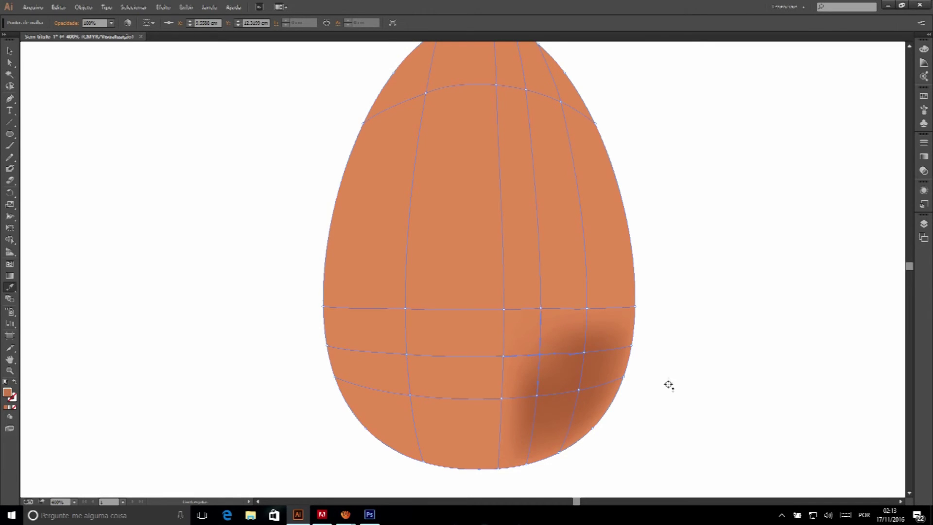
{"action": "left_click", "coordinate": [10, 63]}
{"action": "left_click", "coordinate": [427, 93]}
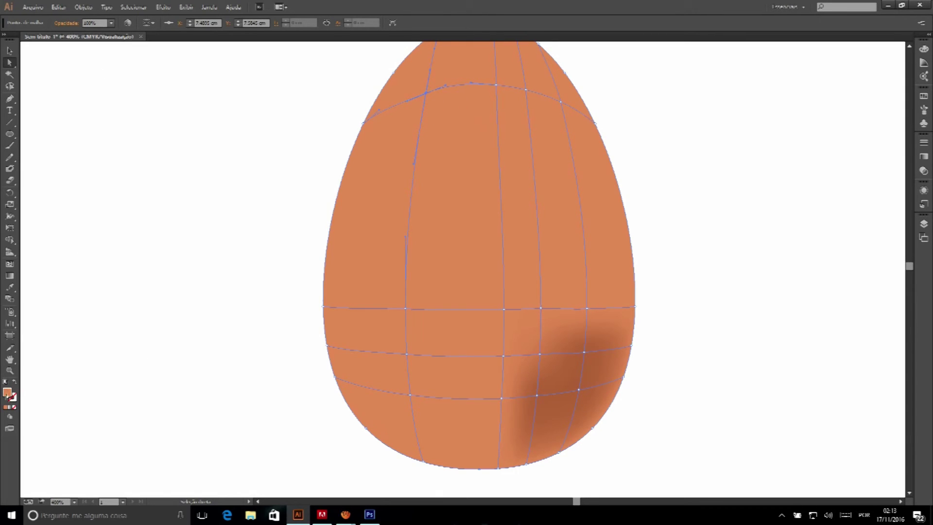
- Colour the top mesh point pale pink (EABBA7) as the upper-left highlight
{"action": "double_click", "coordinate": [7, 392]}
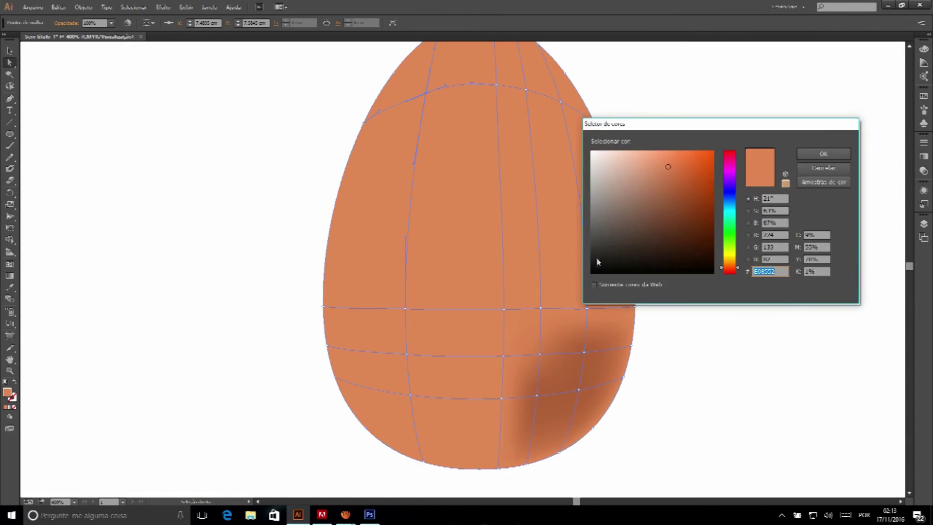
{"action": "left_click", "coordinate": [657, 162]}
{"action": "left_click", "coordinate": [840, 159]}
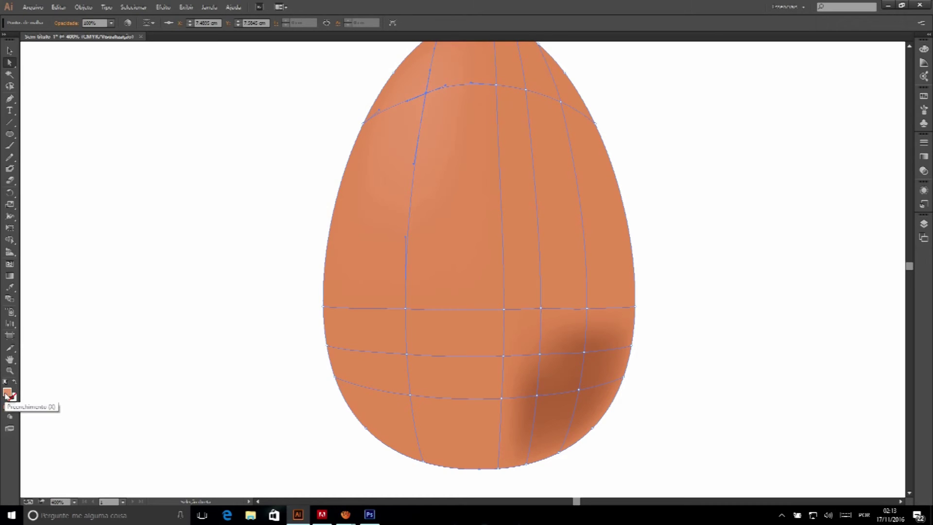
{"action": "double_click", "coordinate": [9, 394]}
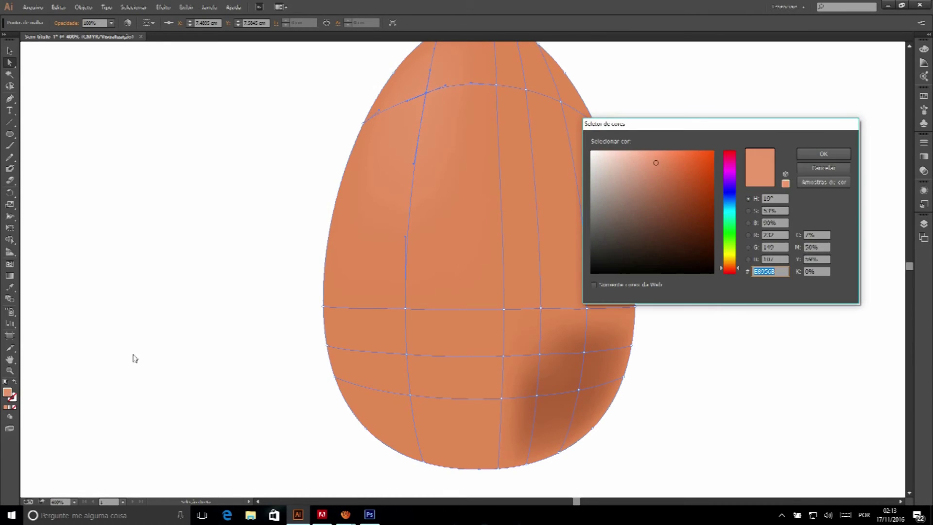
{"action": "left_click_drag", "start_coordinate": [644, 164], "coordinate": [642, 164]}
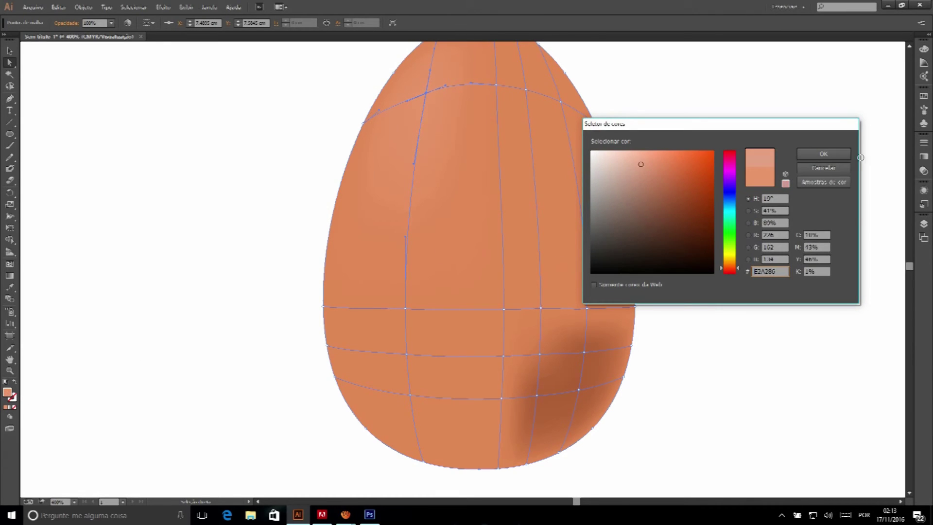
{"action": "left_click_drag", "start_coordinate": [641, 165], "coordinate": [626, 160]}
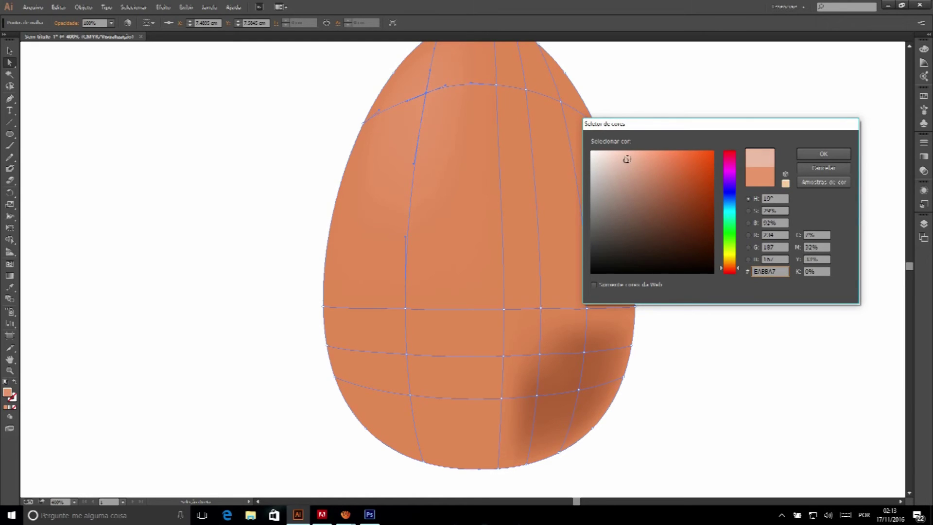
{"action": "left_click", "coordinate": [832, 159]}
{"action": "key", "text": "v"}
{"action": "scroll", "coordinate": [219, 125], "scroll_direction": "up", "scroll_amount": 2}
- Delete the mesh point beside the brown shadow together with its mesh lines
{"action": "left_click", "coordinate": [218, 124]}
{"action": "key", "text": "ctrl+0"}
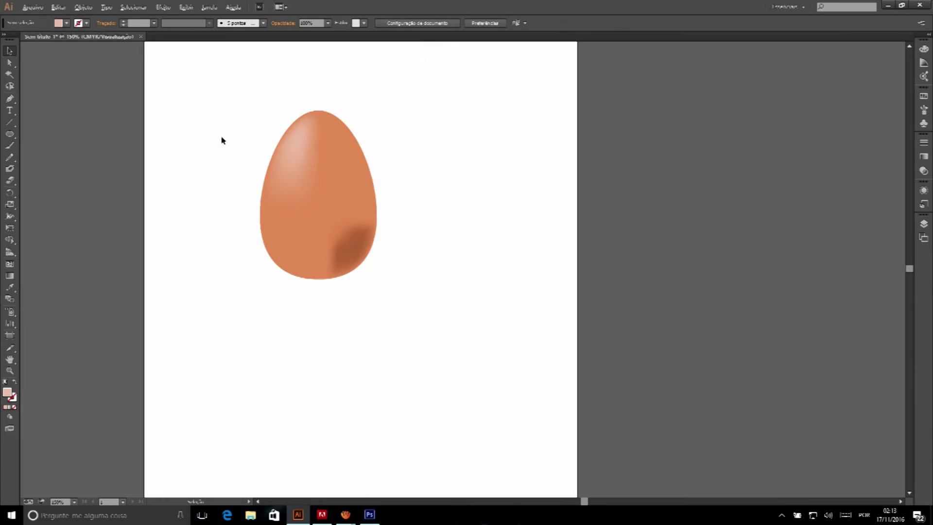
{"action": "scroll", "coordinate": [238, 147], "scroll_direction": "up", "scroll_amount": 1}
{"action": "scroll", "coordinate": [238, 148], "scroll_direction": "up", "scroll_amount": 1}
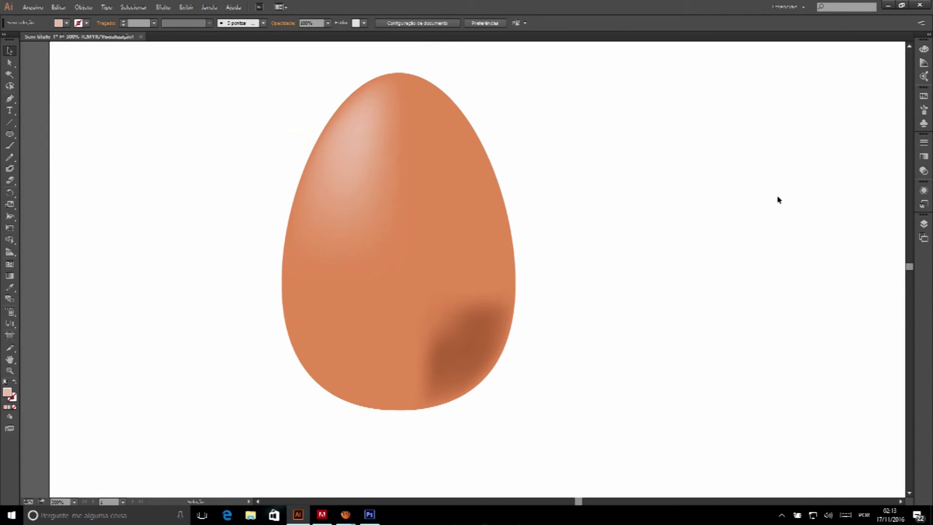
{"action": "left_click", "coordinate": [456, 339]}
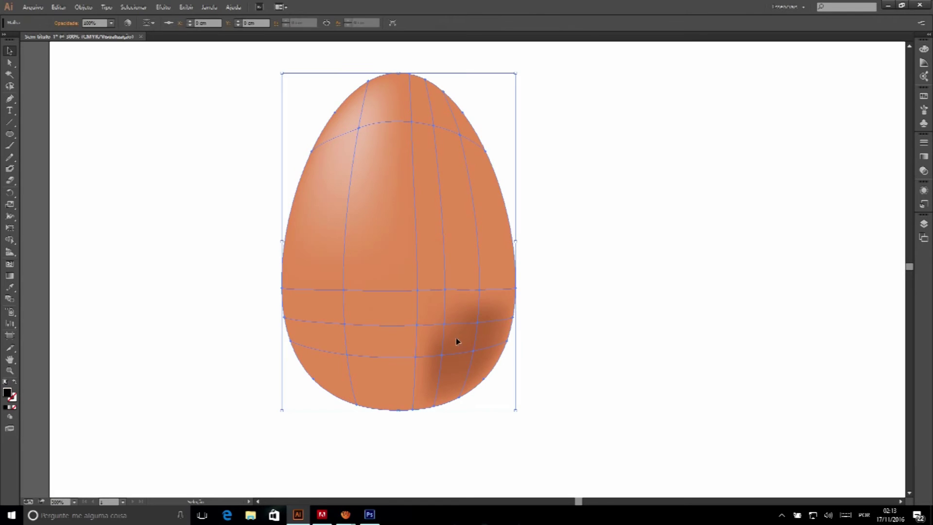
{"action": "left_click", "coordinate": [11, 63]}
{"action": "left_click", "coordinate": [445, 290]}
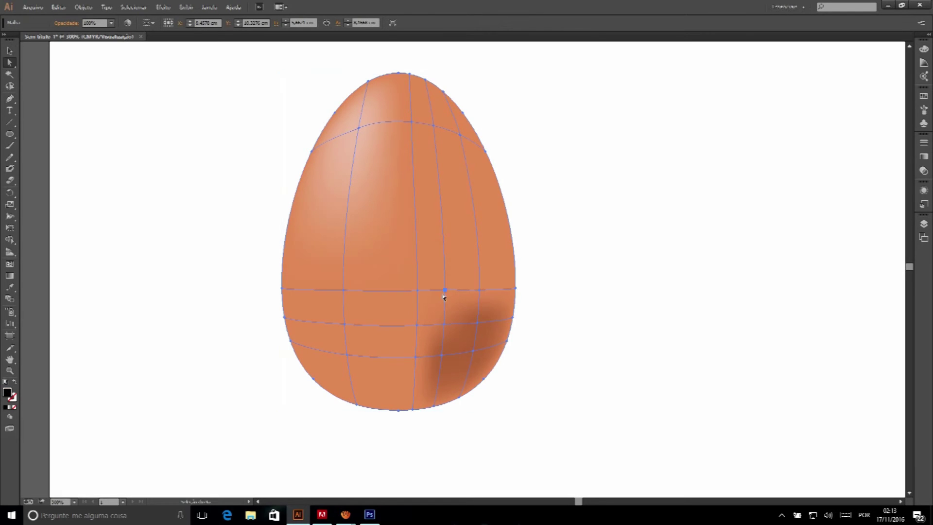
{"action": "left_click", "coordinate": [444, 325]}
{"action": "key", "text": "Delete"}
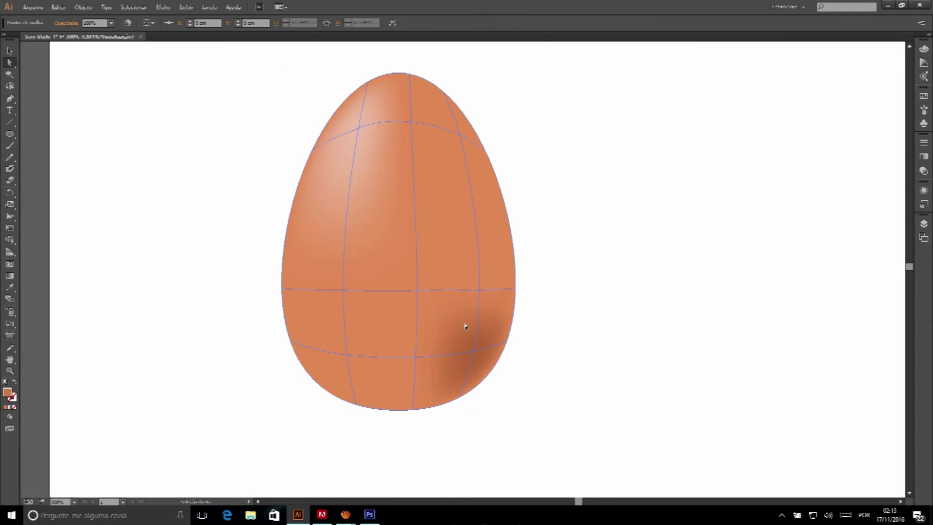
- Deselect and zoom around to inspect the simplified egg shading
{"action": "left_click", "coordinate": [10, 50]}
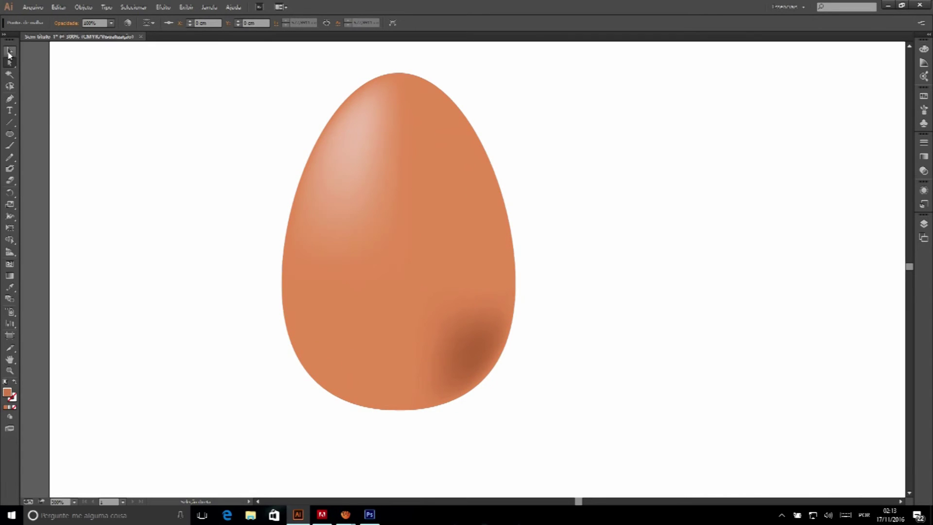
{"action": "left_click", "coordinate": [248, 148]}
{"action": "key", "text": "ctrl+minus"}
{"action": "key", "text": "ctrl+minus"}
{"action": "scroll", "coordinate": [209, 128], "scroll_direction": "up", "scroll_amount": 2}
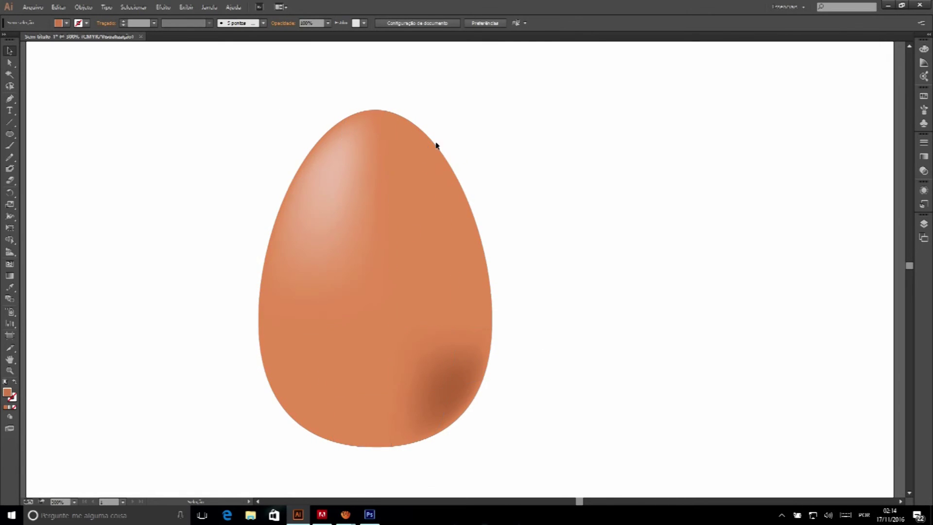
{"action": "scroll", "coordinate": [482, 129], "scroll_direction": "up", "scroll_amount": 1}
{"action": "scroll", "coordinate": [482, 129], "scroll_direction": "down", "scroll_amount": 1}
{"action": "scroll", "coordinate": [315, 169], "scroll_direction": "down", "scroll_amount": 5}
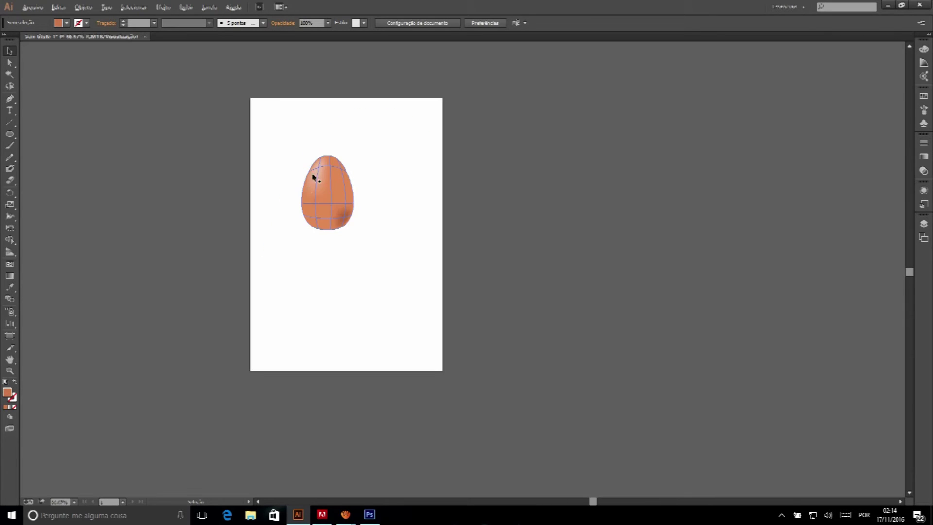
{"action": "scroll", "coordinate": [282, 151], "scroll_direction": "up", "scroll_amount": 4}
{"action": "scroll", "coordinate": [392, 291], "scroll_direction": "up", "scroll_amount": 2}
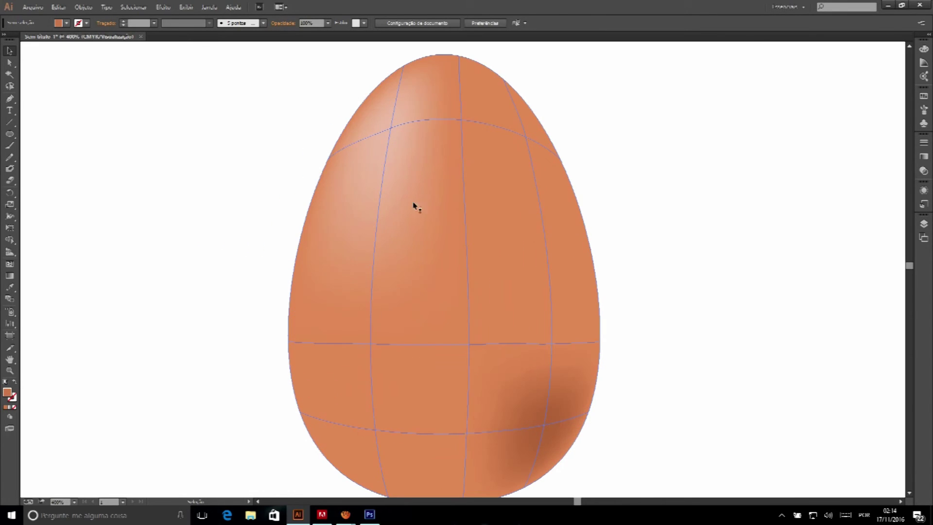
- Create a new white 2000 × 1000 px, 72 ppi document in Photoshop
{"action": "scroll", "coordinate": [416, 140], "scroll_direction": "down", "scroll_amount": 1}
{"action": "left_click", "coordinate": [370, 514]}
{"action": "left_click", "coordinate": [32, 6]}
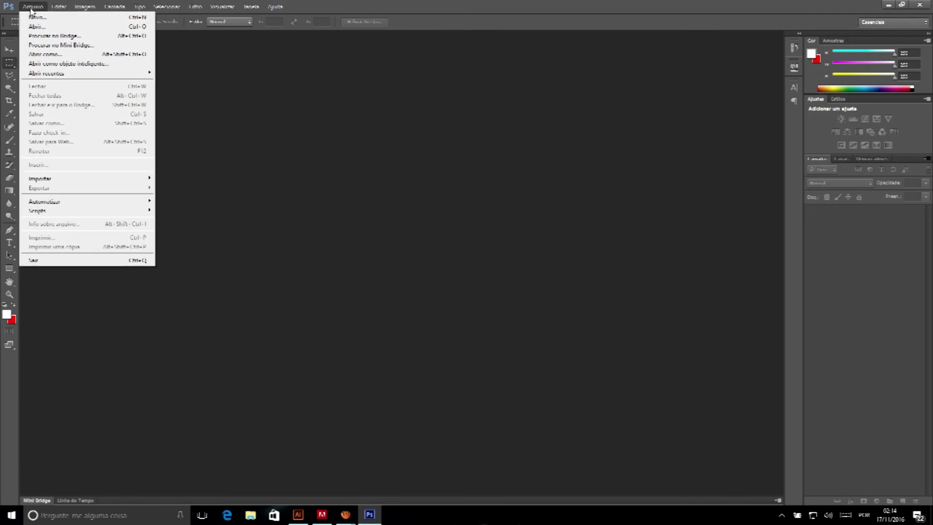
{"action": "left_click", "coordinate": [37, 18]}
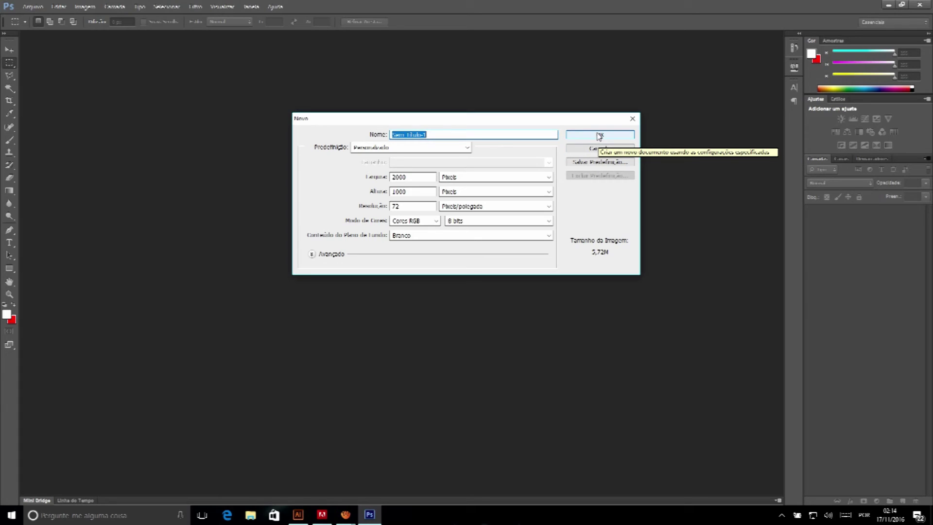
{"action": "left_click", "coordinate": [299, 515]}
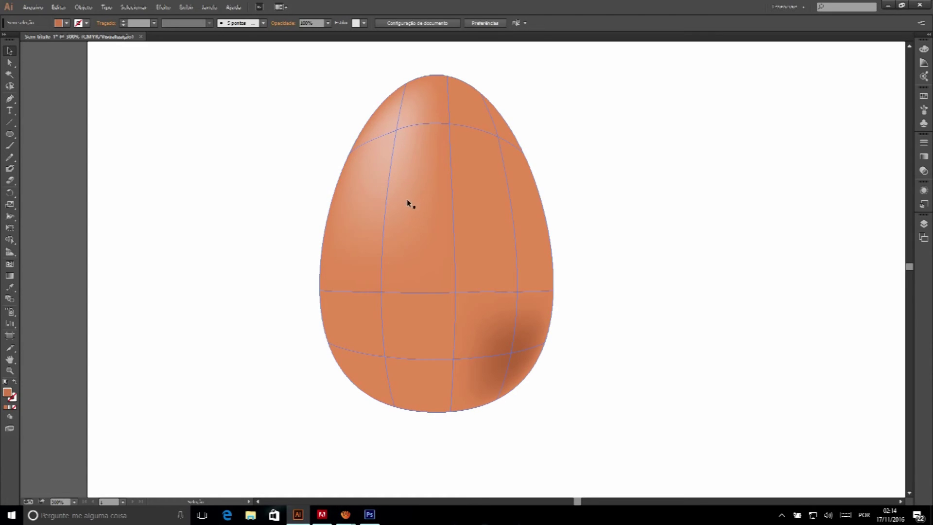
{"action": "left_click", "coordinate": [370, 515]}
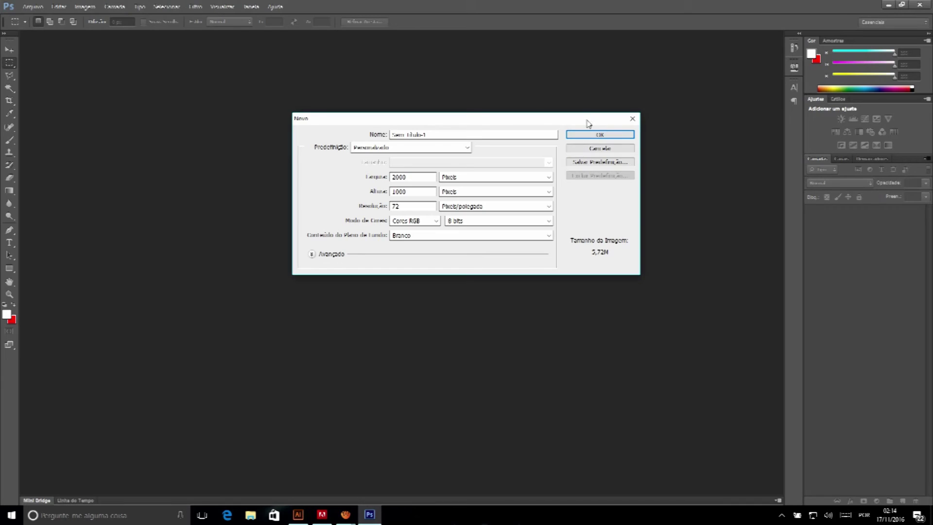
{"action": "left_click", "coordinate": [581, 136]}
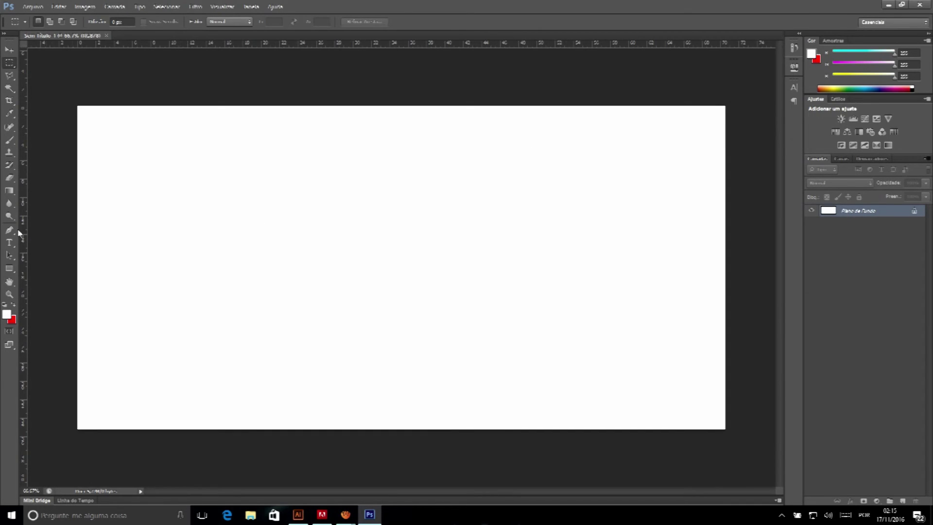
{"action": "left_click", "coordinate": [10, 268]}
- Draw a circle with the Ellipse tool and fill it red
{"action": "right_click", "coordinate": [9, 268]}
{"action": "left_click", "coordinate": [54, 283]}
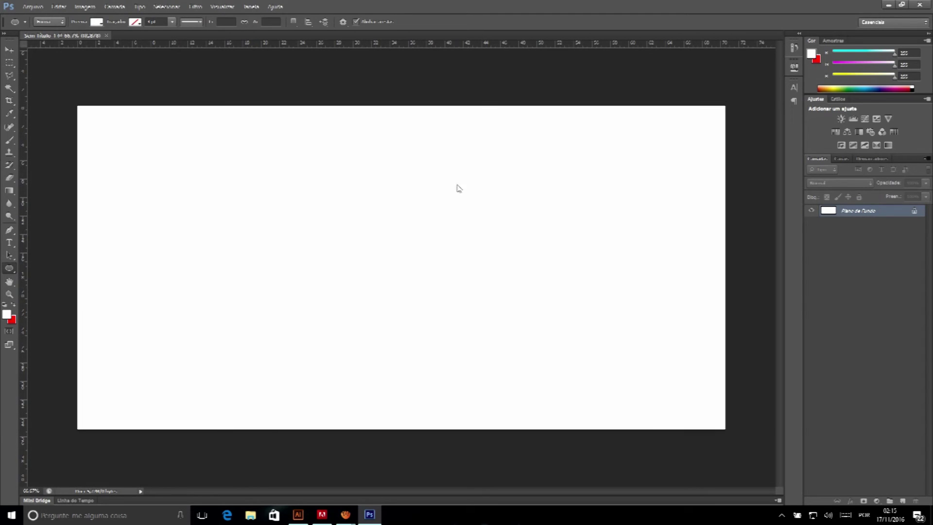
{"action": "left_click_drag", "start_coordinate": [299, 152], "coordinate": [533, 377]}
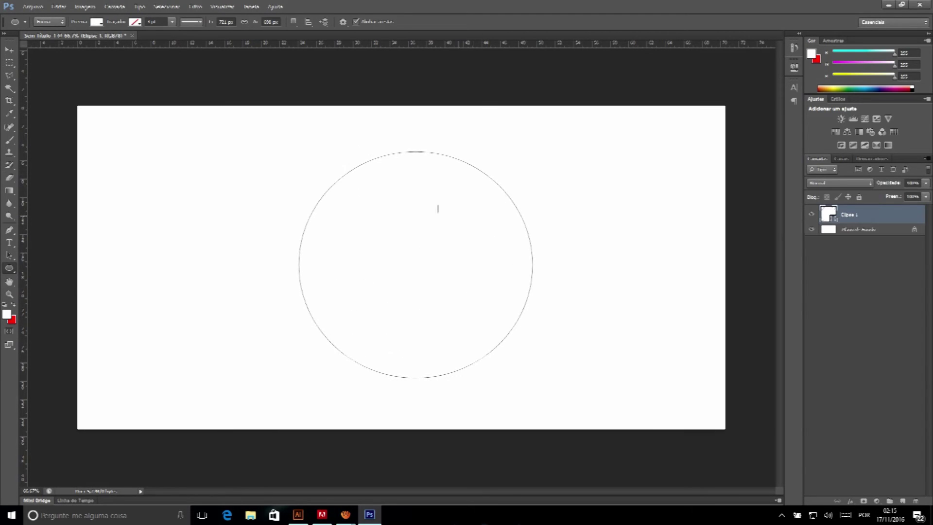
{"action": "double_click", "coordinate": [830, 216]}
{"action": "left_click", "coordinate": [695, 384]}
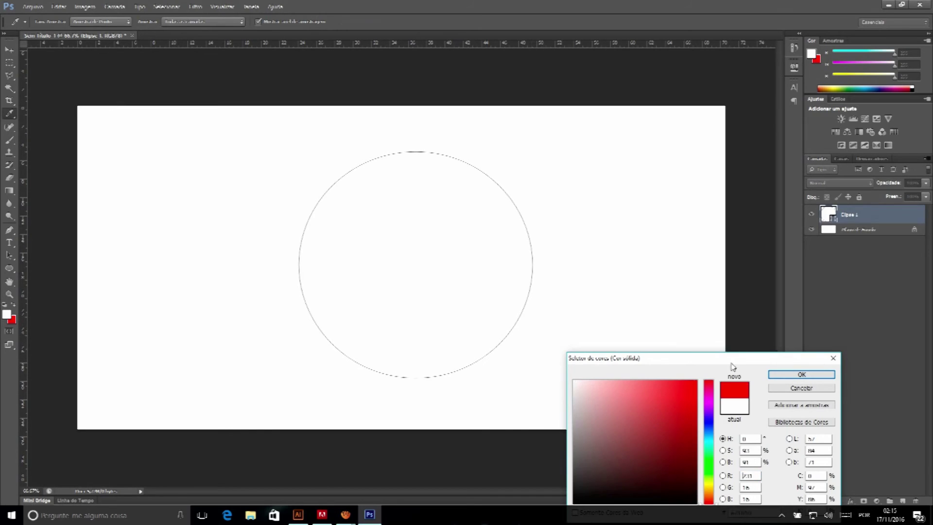
{"action": "left_click", "coordinate": [792, 379]}
- Move the red circle left of centre and rasterize the Elipse 1 layer
{"action": "left_click", "coordinate": [9, 50]}
{"action": "left_click_drag", "start_coordinate": [376, 191], "coordinate": [347, 196]}
{"action": "right_click", "coordinate": [875, 218]}
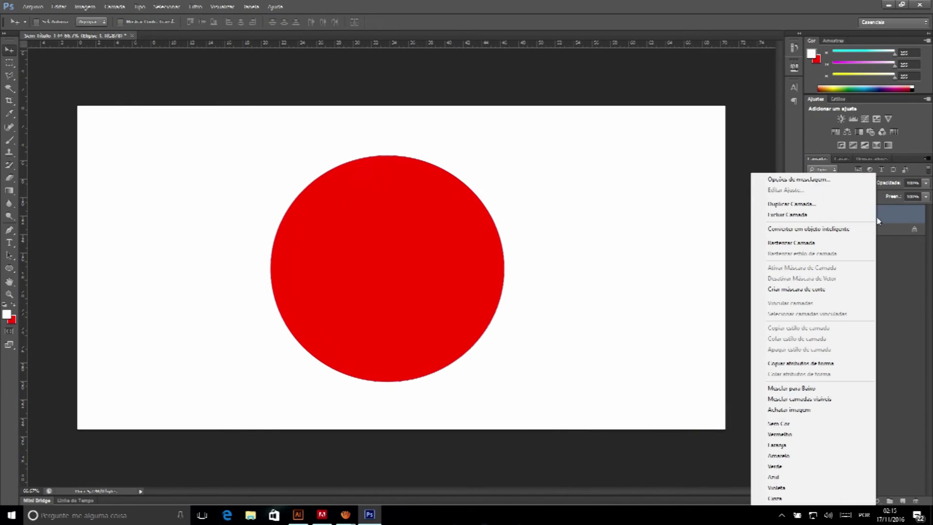
{"action": "left_click", "coordinate": [844, 242]}
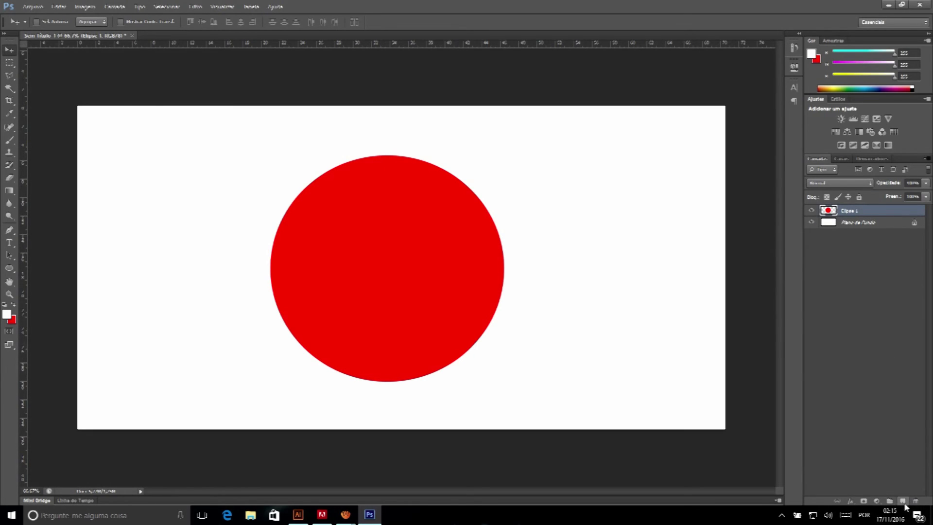
- On a new layer, dab light pink on the circle's upper left with a 75-size brush
{"action": "left_click", "coordinate": [902, 501]}
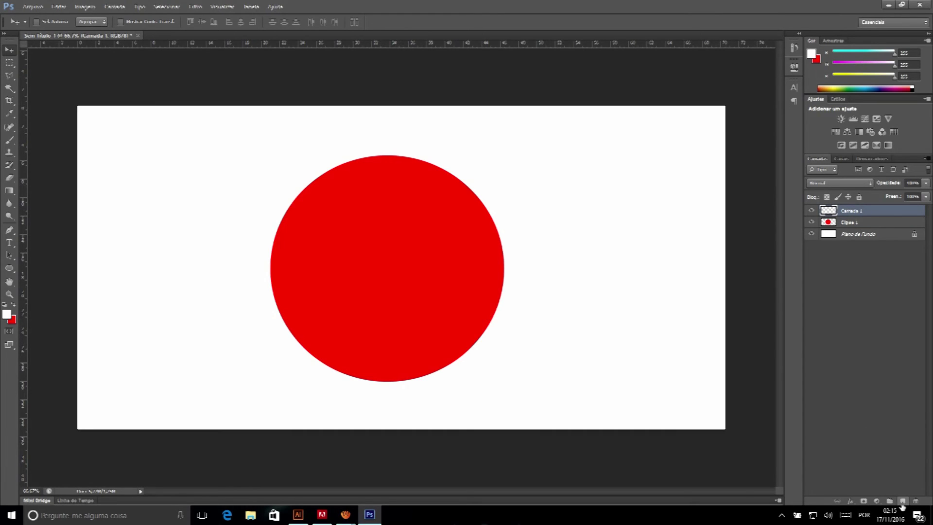
{"action": "left_click", "coordinate": [10, 140]}
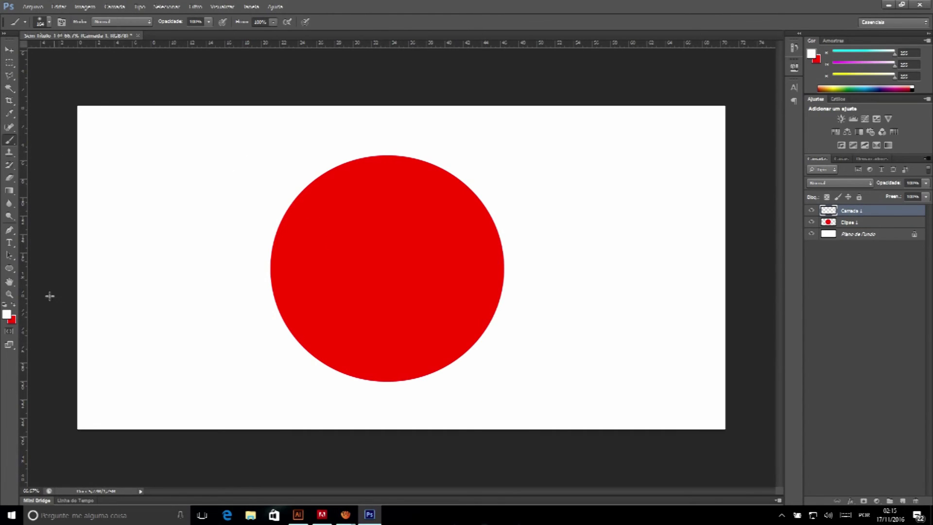
{"action": "left_click", "coordinate": [7, 315]}
{"action": "mouse_move", "coordinate": [621, 388]}
{"action": "left_mouse_down"}
{"action": "mouse_move", "coordinate": [645, 409]}
{"action": "mouse_move", "coordinate": [611, 387]}
{"action": "left_mouse_up"}
{"action": "left_click", "coordinate": [801, 375]}
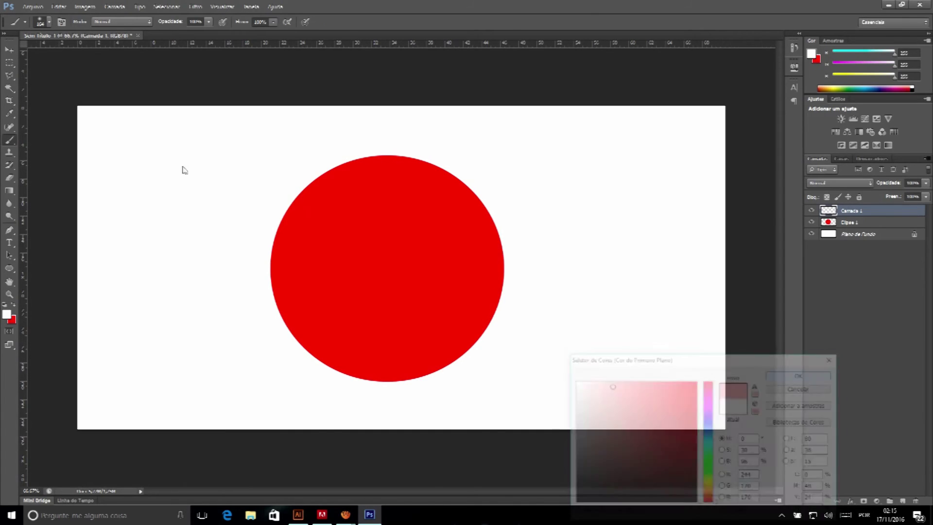
{"action": "left_click", "coordinate": [49, 22]}
{"action": "left_click_drag", "start_coordinate": [43, 52], "coordinate": [71, 52]}
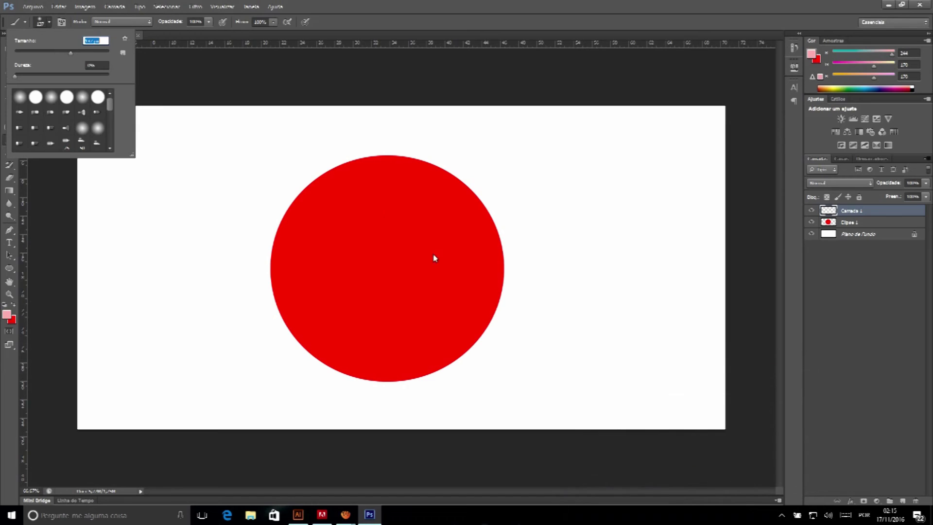
{"action": "left_click", "coordinate": [339, 194]}
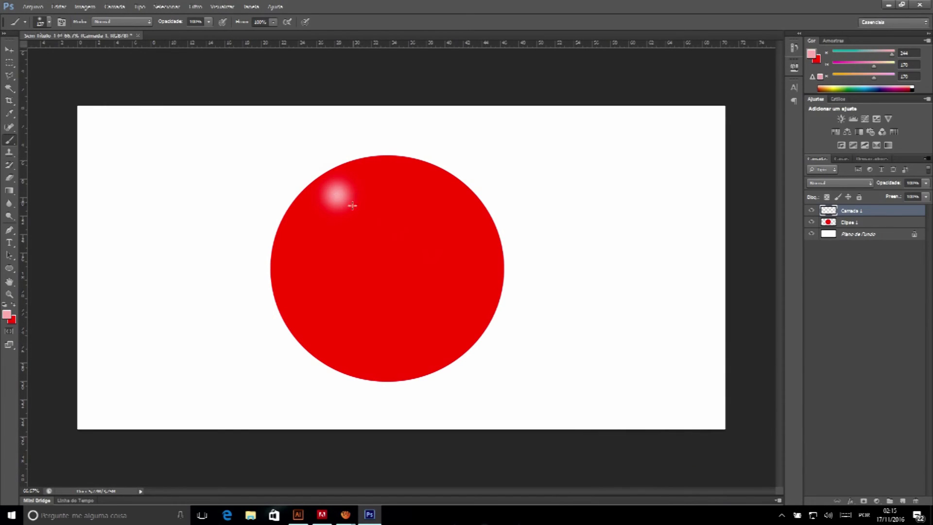
{"action": "left_click", "coordinate": [344, 199]}
- Enlarge and brighten the highlight with a very light pink
{"action": "left_click", "coordinate": [6, 314]}
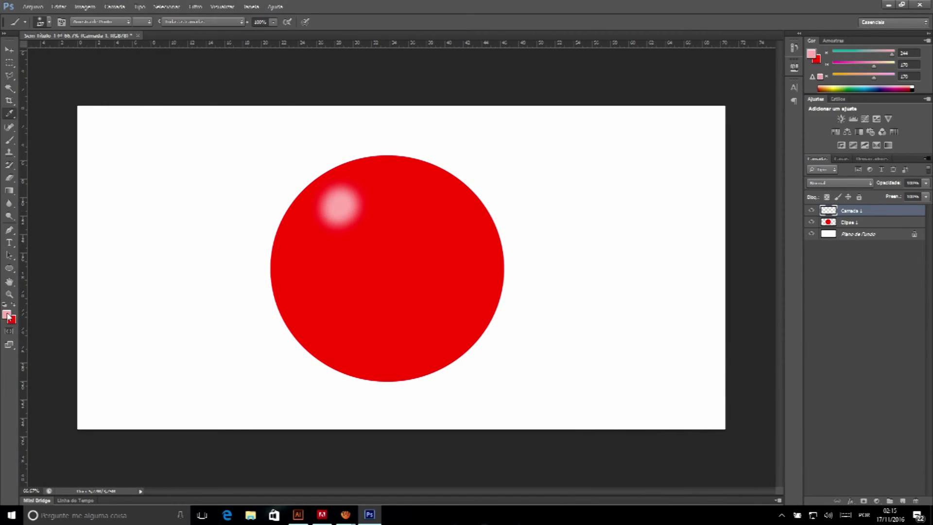
{"action": "left_click_drag", "start_coordinate": [586, 426], "coordinate": [586, 381]}
{"action": "left_click", "coordinate": [801, 374]}
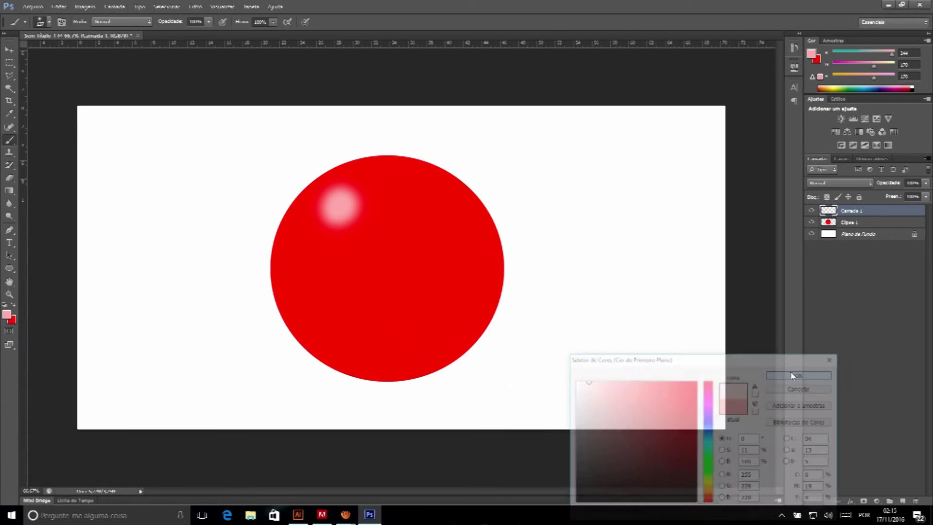
{"action": "left_click", "coordinate": [342, 208]}
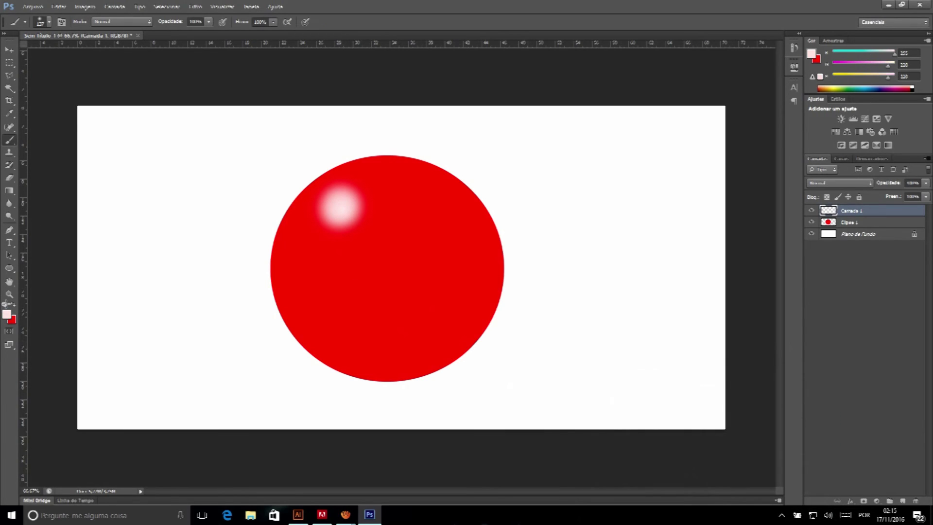
{"action": "mouse_move", "coordinate": [350, 201]}
{"action": "left_mouse_down"}
{"action": "mouse_move", "coordinate": [340, 219]}
{"action": "mouse_move", "coordinate": [374, 228]}
{"action": "mouse_move", "coordinate": [343, 184]}
{"action": "left_mouse_up"}
- Paint a solid white blob over the highlight with a hard round brush
{"action": "left_click", "coordinate": [7, 315]}
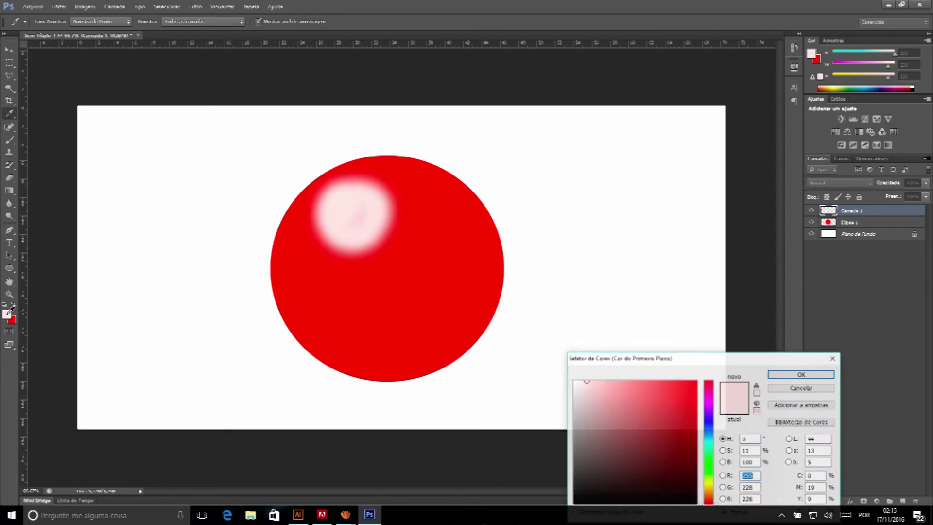
{"action": "left_click", "coordinate": [627, 405]}
{"action": "left_click", "coordinate": [801, 374]}
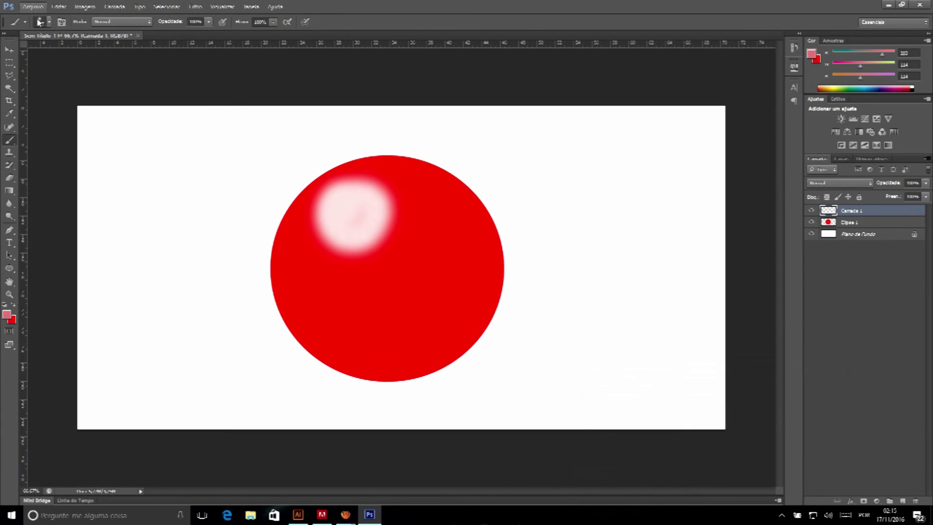
{"action": "left_click", "coordinate": [51, 22]}
{"action": "left_click", "coordinate": [35, 96]}
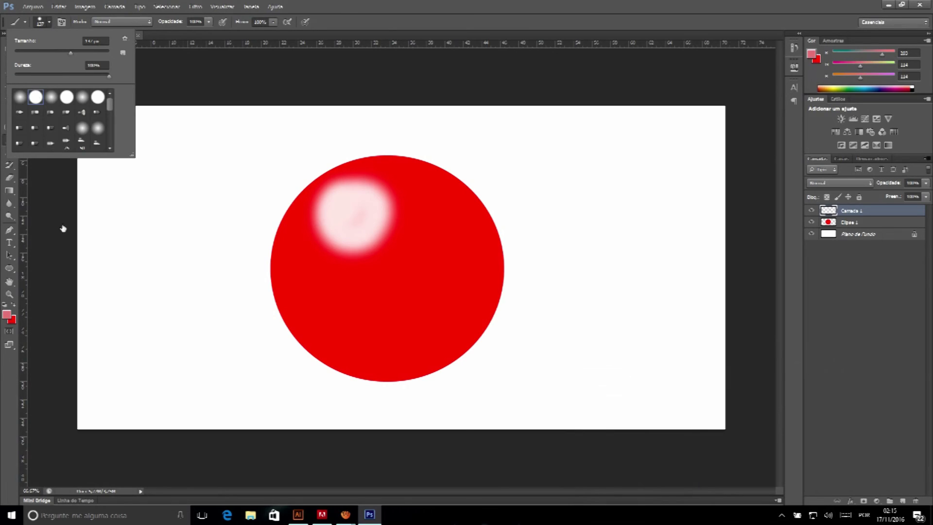
{"action": "left_click", "coordinate": [143, 280], "text": "alt"}
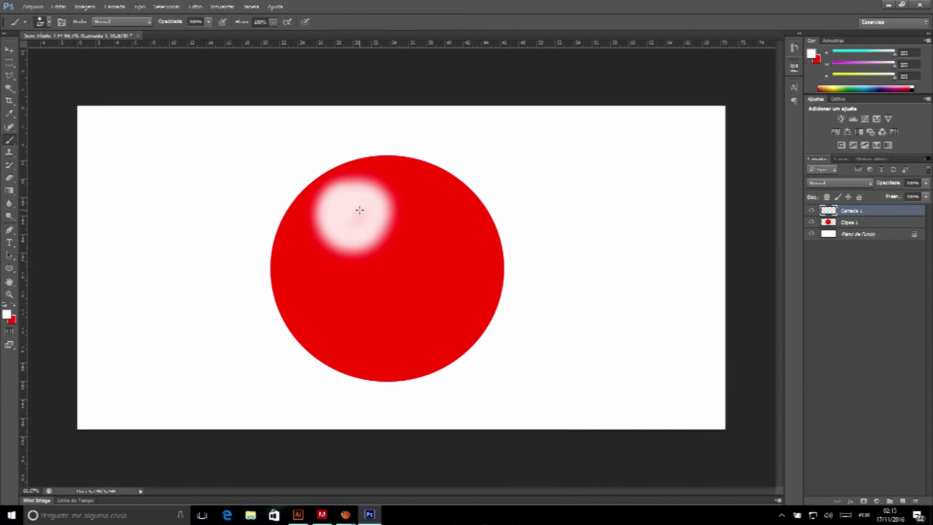
{"action": "mouse_move", "coordinate": [334, 228]}
{"action": "left_mouse_down"}
{"action": "mouse_move", "coordinate": [355, 209]}
{"action": "mouse_move", "coordinate": [371, 216]}
{"action": "mouse_move", "coordinate": [318, 207]}
{"action": "mouse_move", "coordinate": [340, 243]}
{"action": "mouse_move", "coordinate": [363, 185]}
{"action": "left_mouse_up"}
- Paint a light pink ring around the white blob
{"action": "left_click", "coordinate": [7, 313]}
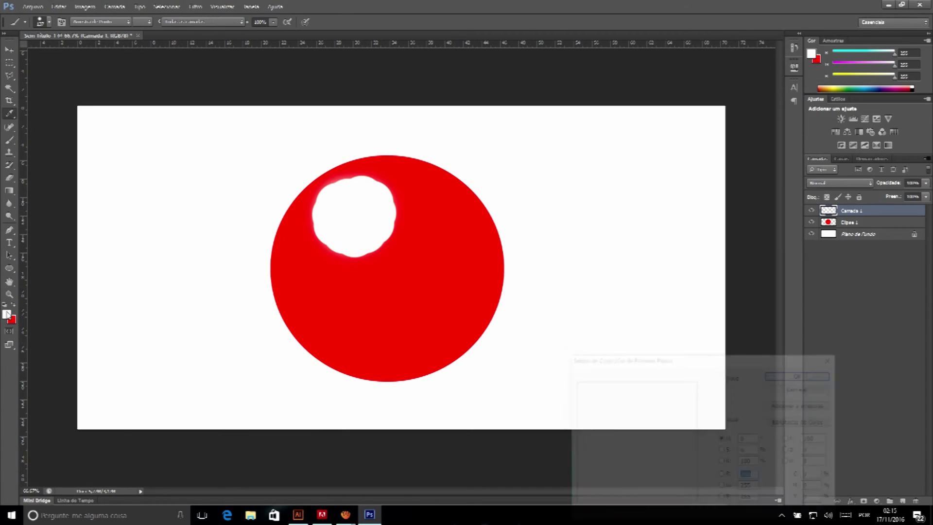
{"action": "left_click_drag", "start_coordinate": [600, 384], "coordinate": [617, 381]}
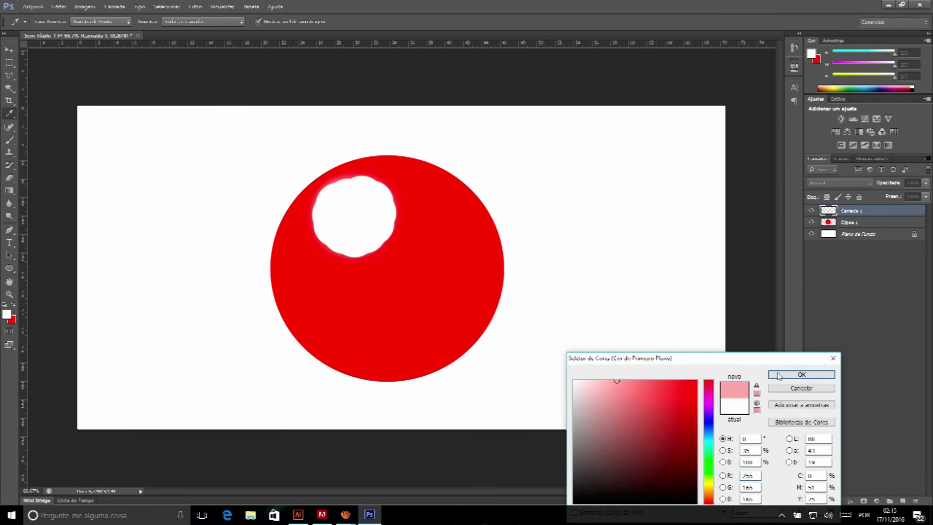
{"action": "left_click", "coordinate": [801, 374]}
{"action": "left_click", "coordinate": [401, 209]}
{"action": "mouse_move", "coordinate": [401, 209]}
{"action": "left_mouse_down"}
{"action": "mouse_move", "coordinate": [329, 191]}
{"action": "mouse_move", "coordinate": [391, 200]}
{"action": "left_mouse_up"}
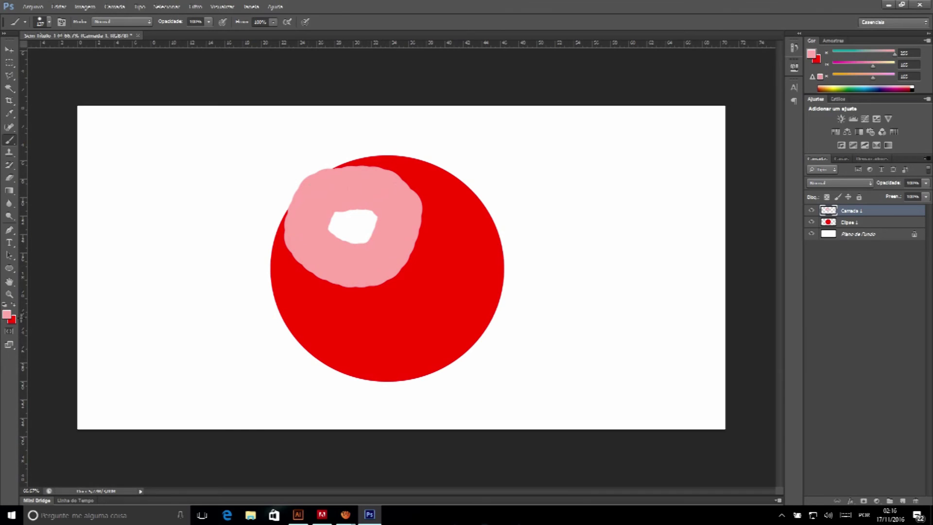
- Add a darker pink band around the light pink ring
{"action": "left_click", "coordinate": [9, 316]}
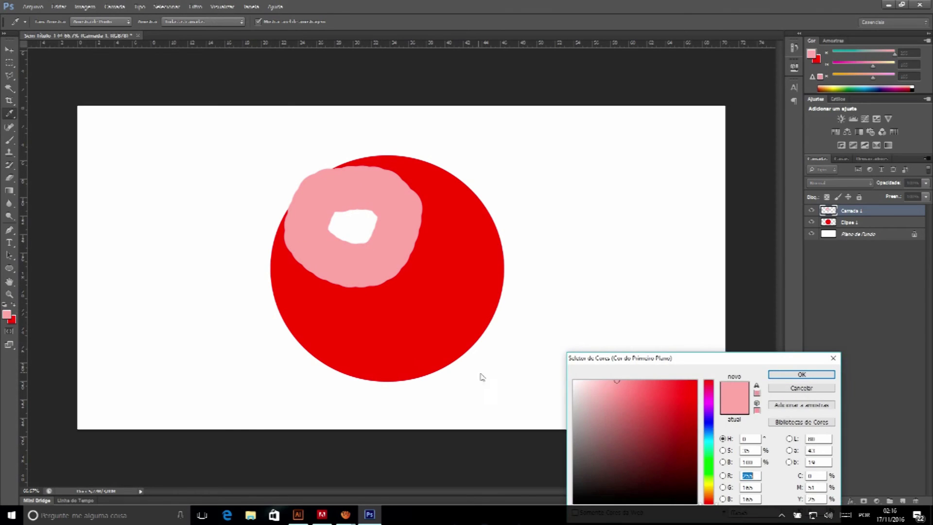
{"action": "left_click", "coordinate": [652, 383]}
{"action": "left_click", "coordinate": [802, 375]}
{"action": "mouse_move", "coordinate": [430, 194]}
{"action": "left_mouse_down"}
{"action": "mouse_move", "coordinate": [434, 244]}
{"action": "mouse_move", "coordinate": [372, 299]}
{"action": "mouse_move", "coordinate": [292, 265]}
{"action": "mouse_move", "coordinate": [268, 204]}
{"action": "mouse_move", "coordinate": [377, 169]}
{"action": "mouse_move", "coordinate": [429, 194]}
{"action": "left_mouse_up"}
{"action": "left_click", "coordinate": [7, 315]}
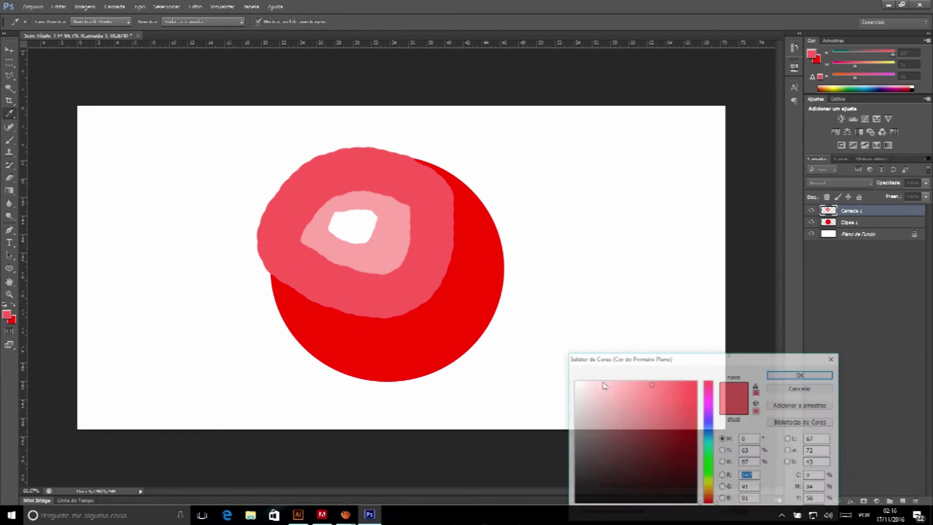
- Brush a dark maroon stroke along the sphere's lower right and a darker stroke below it
{"action": "left_click", "coordinate": [687, 474]}
{"action": "left_click", "coordinate": [757, 393]}
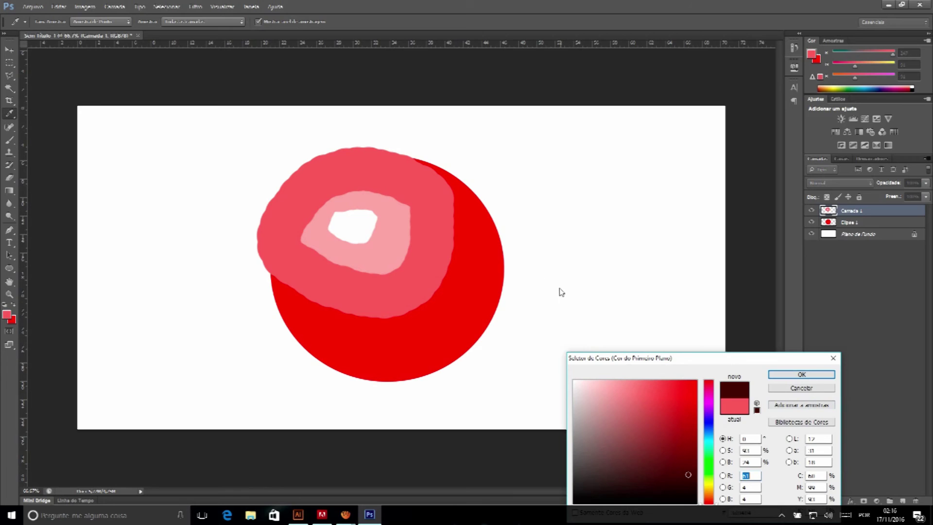
{"action": "mouse_move", "coordinate": [517, 261]}
{"action": "left_mouse_down"}
{"action": "mouse_move", "coordinate": [506, 301]}
{"action": "mouse_move", "coordinate": [427, 372]}
{"action": "mouse_move", "coordinate": [341, 386]}
{"action": "left_mouse_up"}
{"action": "left_click", "coordinate": [6, 315]}
{"action": "left_click", "coordinate": [802, 375]}
{"action": "mouse_move", "coordinate": [539, 327]}
{"action": "left_mouse_down"}
{"action": "mouse_move", "coordinate": [482, 389]}
{"action": "mouse_move", "coordinate": [418, 409]}
{"action": "left_mouse_up"}
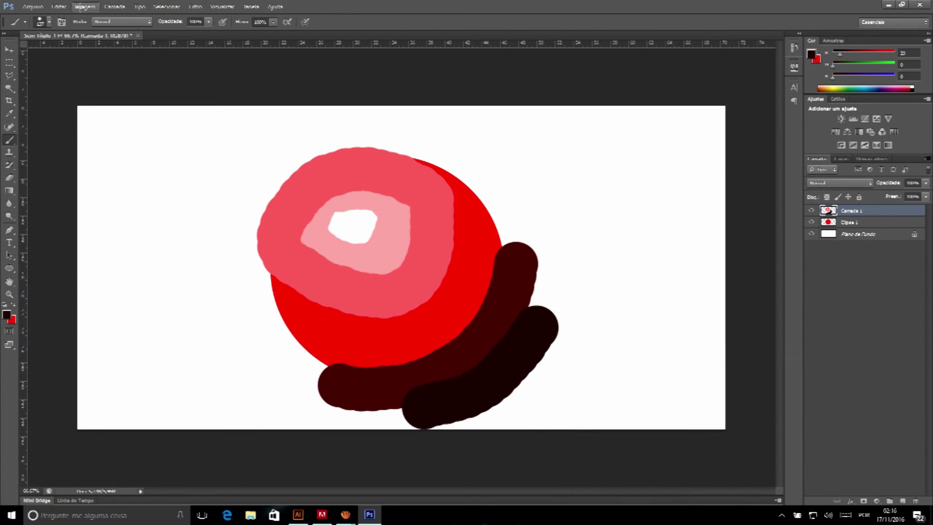
{"action": "left_click", "coordinate": [203, 8]}
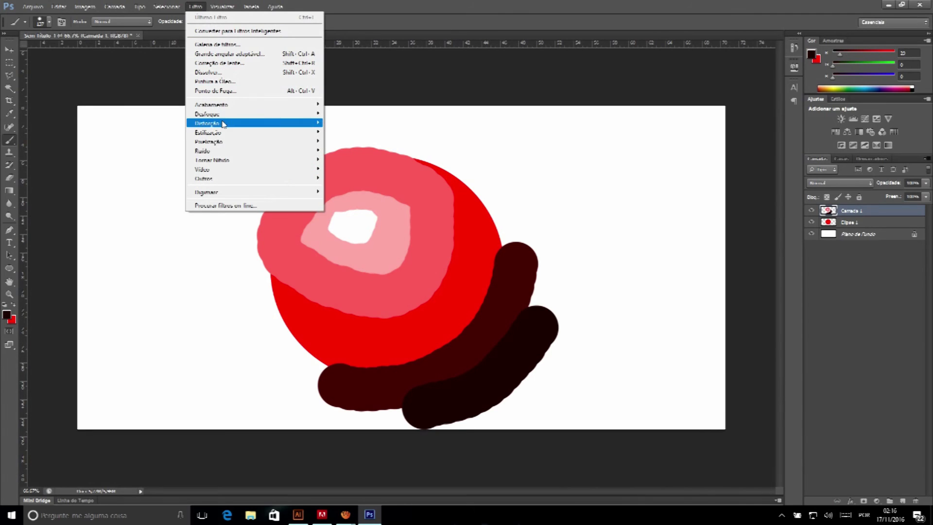
{"action": "mouse_move", "coordinate": [219, 114]}
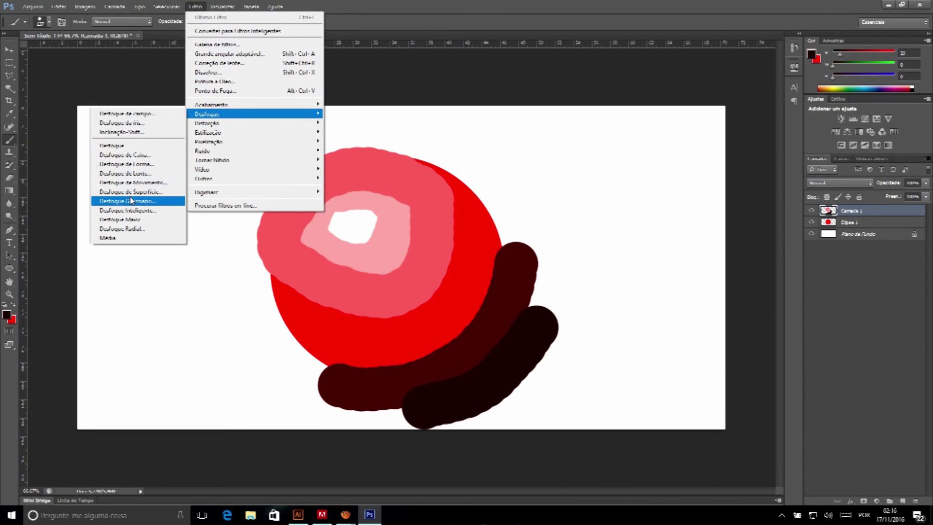
- Apply a Gaussian blur with radius 80,6 to the painted shading layer
{"action": "left_click", "coordinate": [131, 200]}
{"action": "mouse_move", "coordinate": [540, 269]}
{"action": "left_mouse_down"}
{"action": "mouse_move", "coordinate": [570, 265]}
{"action": "mouse_move", "coordinate": [563, 268]}
{"action": "left_mouse_up"}
{"action": "left_click", "coordinate": [652, 135]}
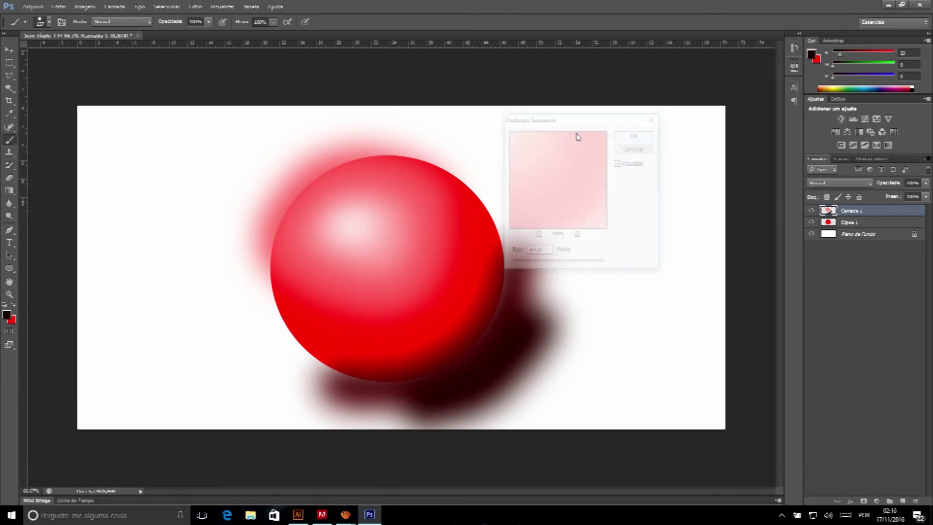
- Select around the ellipse with Magic Wand and delete the blurred colour outside the sphere
{"action": "key", "text": "w"}
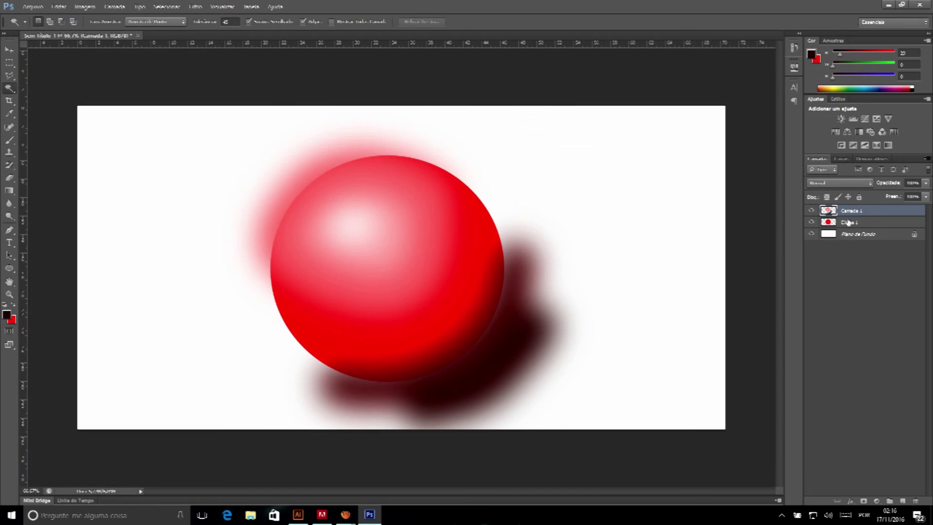
{"action": "left_click", "coordinate": [848, 222]}
{"action": "left_click", "coordinate": [619, 213]}
{"action": "left_click", "coordinate": [862, 214]}
{"action": "key", "text": "Delete"}
{"action": "key", "text": "ctrl+d"}
{"action": "scroll", "coordinate": [613, 250], "scroll_direction": "down", "scroll_amount": 2}
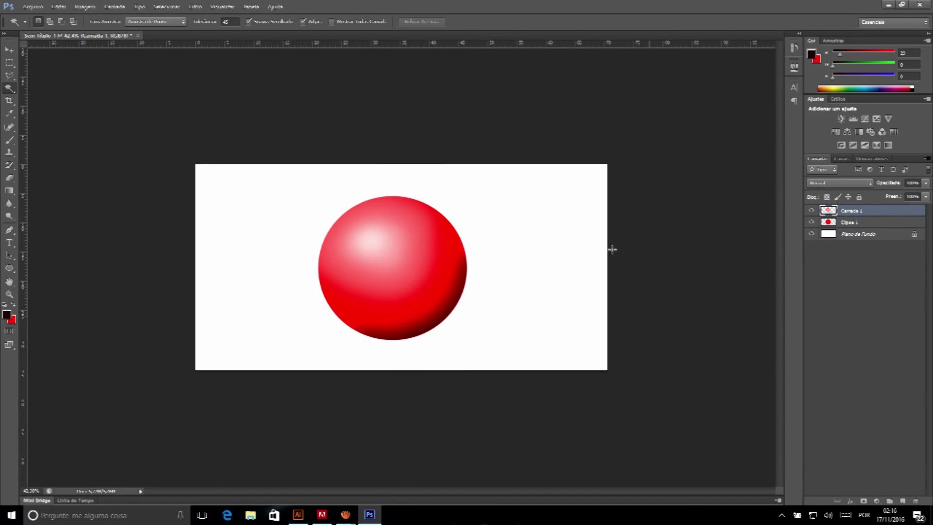
{"action": "scroll", "coordinate": [488, 246], "scroll_direction": "down", "scroll_amount": 2}
{"action": "scroll", "coordinate": [410, 216], "scroll_direction": "up", "scroll_amount": 2}
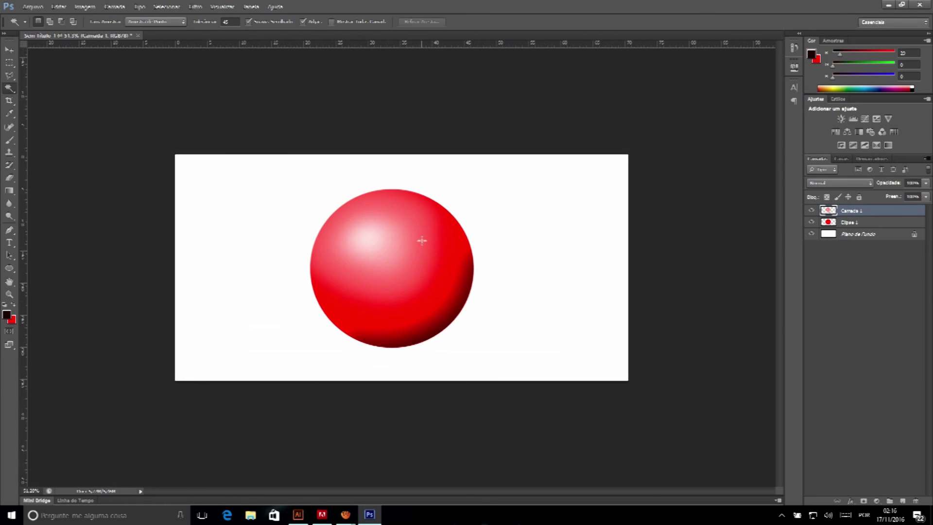
{"action": "scroll", "coordinate": [421, 241], "scroll_direction": "up", "scroll_amount": 1}
{"action": "left_click", "coordinate": [878, 501]}
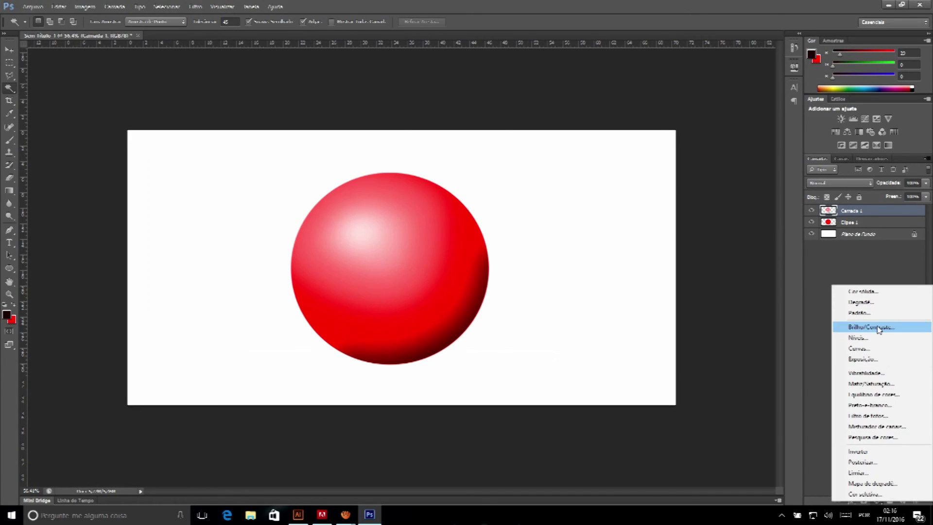
- Add a Levels adjustment layer, moving the black and white input sliders to deepen the shading
{"action": "left_click", "coordinate": [875, 340]}
{"action": "left_click_drag", "start_coordinate": [666, 161], "coordinate": [677, 161]}
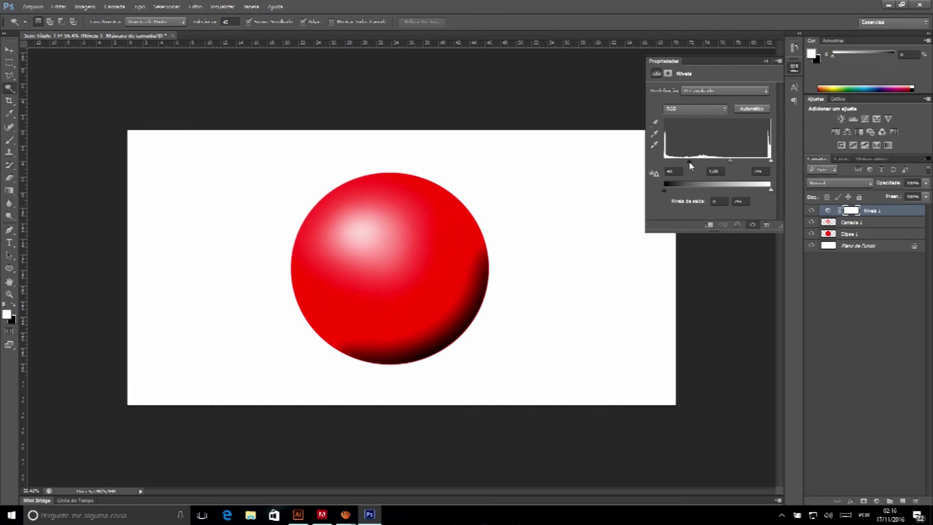
{"action": "mouse_move", "coordinate": [771, 161]}
{"action": "left_mouse_down"}
{"action": "mouse_move", "coordinate": [720, 159]}
{"action": "mouse_move", "coordinate": [787, 164]}
{"action": "left_mouse_up"}
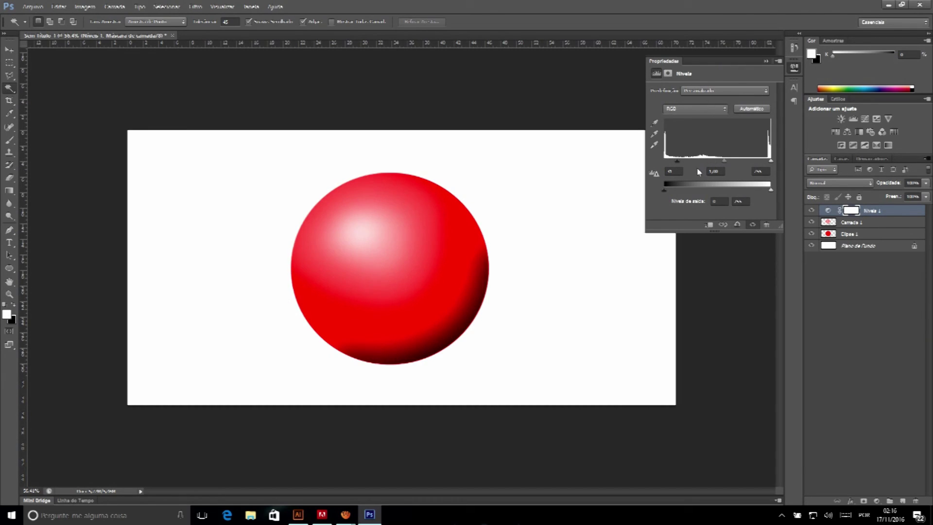
{"action": "left_click_drag", "start_coordinate": [690, 165], "coordinate": [685, 163]}
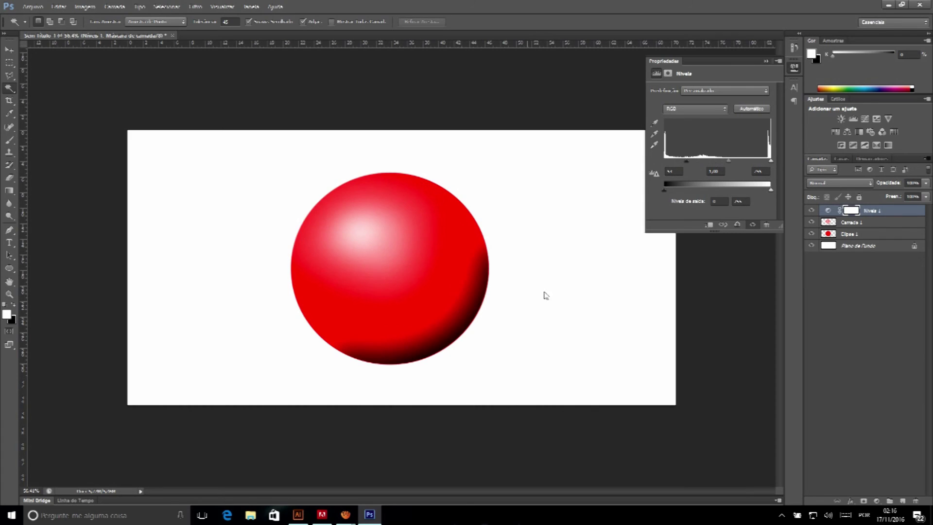
{"action": "left_click", "coordinate": [766, 62]}
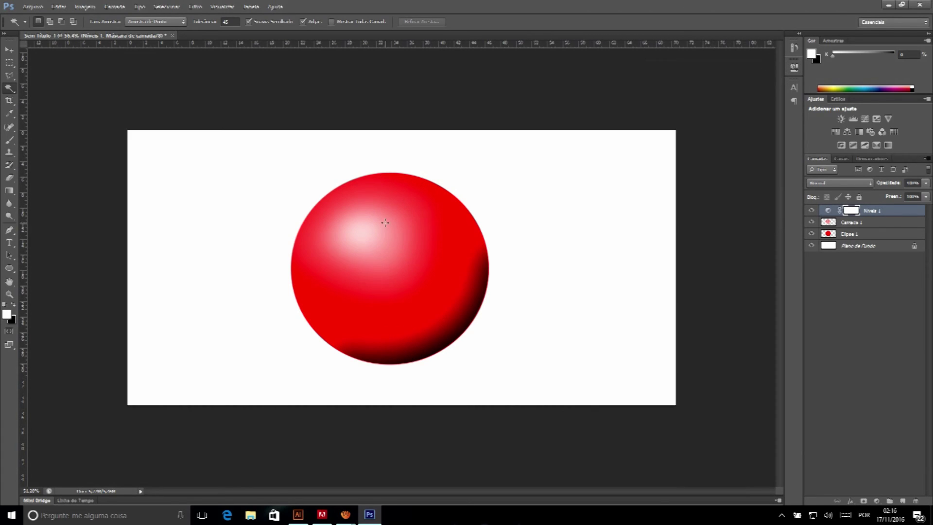
{"action": "scroll", "coordinate": [383, 218], "scroll_direction": "up", "scroll_amount": 2}
{"action": "scroll", "coordinate": [384, 219], "scroll_direction": "down", "scroll_amount": 2}
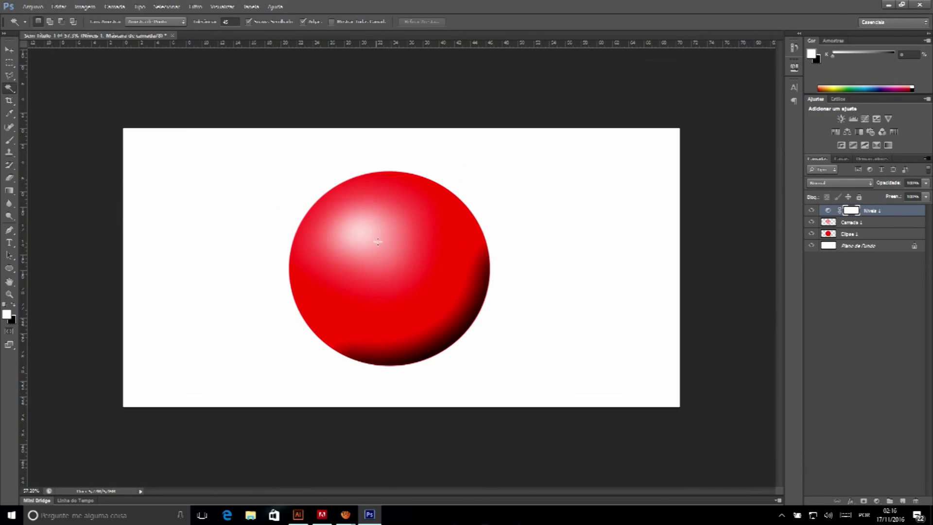
- Return to Illustrator and deselect the orange egg to view it cleanly
{"action": "left_click", "coordinate": [365, 238]}
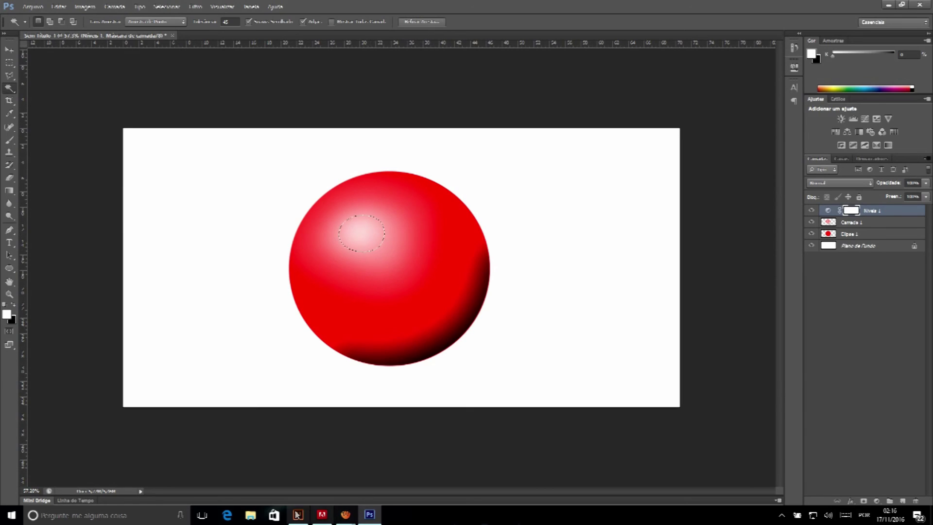
{"action": "left_click", "coordinate": [298, 514]}
{"action": "scroll", "coordinate": [430, 183], "scroll_direction": "down", "scroll_amount": 3}
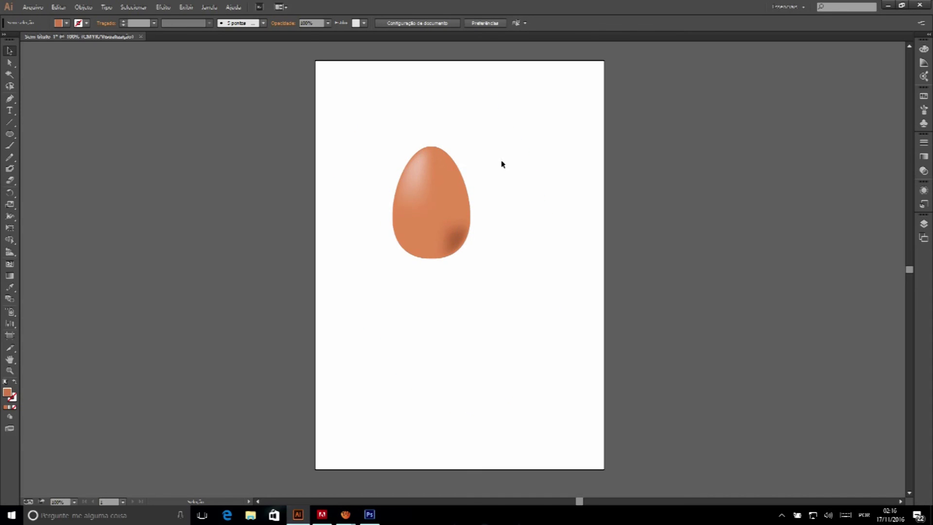
{"action": "scroll", "coordinate": [442, 156], "scroll_direction": "up", "scroll_amount": 2}
{"action": "left_click", "coordinate": [271, 214]}
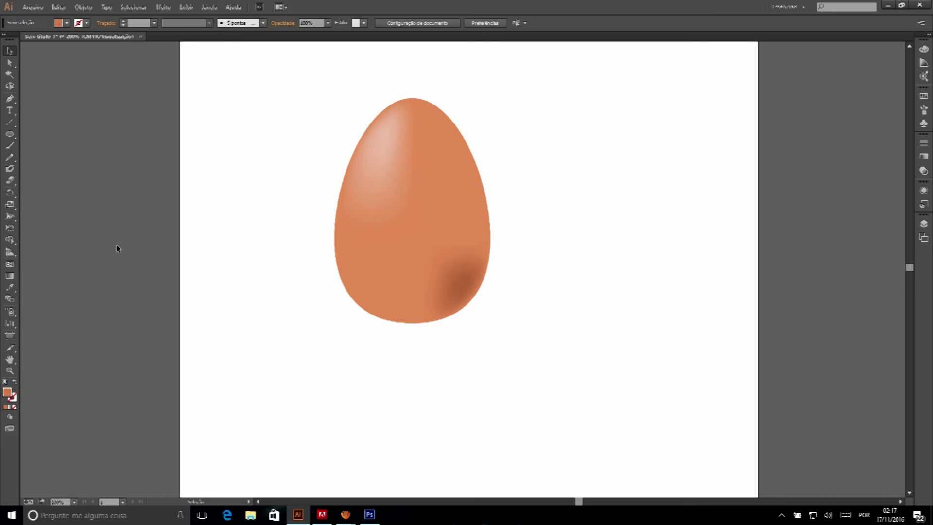
- Select the orange egg to inspect its gradient mesh, then recentre it on screen
{"action": "left_click", "coordinate": [419, 140]}
{"action": "scroll", "coordinate": [413, 144], "scroll_direction": "up", "scroll_amount": 1}
{"action": "scroll", "coordinate": [399, 131], "scroll_direction": "down", "scroll_amount": 1}
{"action": "scroll", "coordinate": [386, 124], "scroll_direction": "down", "scroll_amount": 2}
{"action": "left_click", "coordinate": [487, 127]}
{"action": "left_click", "coordinate": [431, 166]}
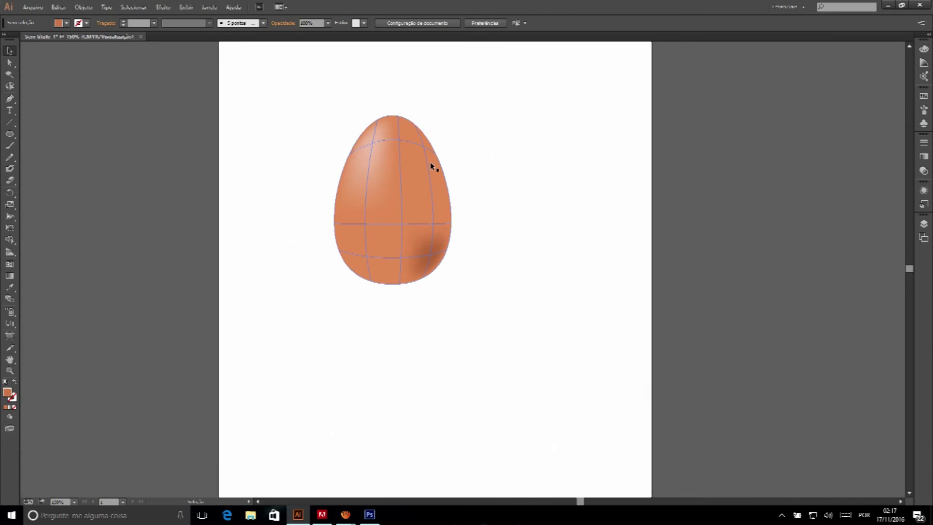
{"action": "scroll", "coordinate": [430, 162], "scroll_direction": "up", "scroll_amount": 1}
{"action": "scroll", "coordinate": [430, 162], "scroll_direction": "up", "scroll_amount": 1}
{"action": "scroll", "coordinate": [430, 162], "scroll_direction": "down", "scroll_amount": 1}
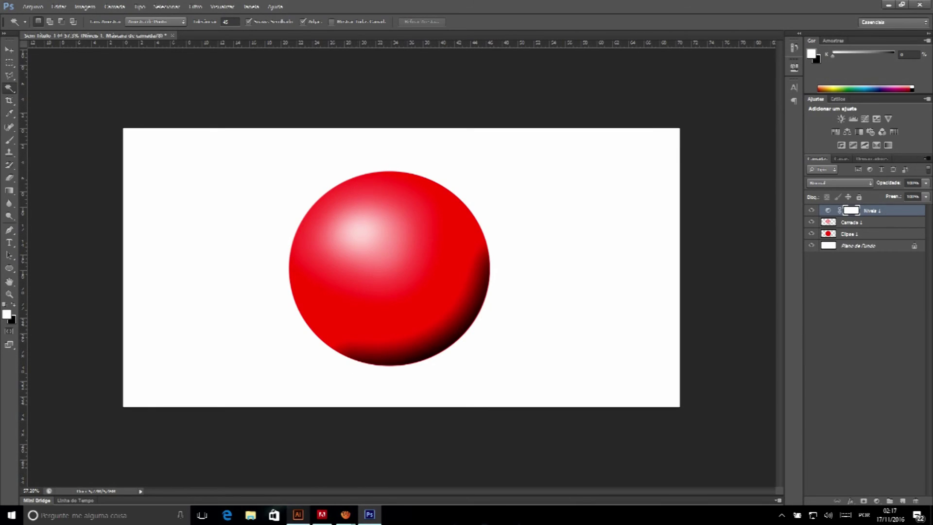
{"action": "left_click", "coordinate": [298, 514]}
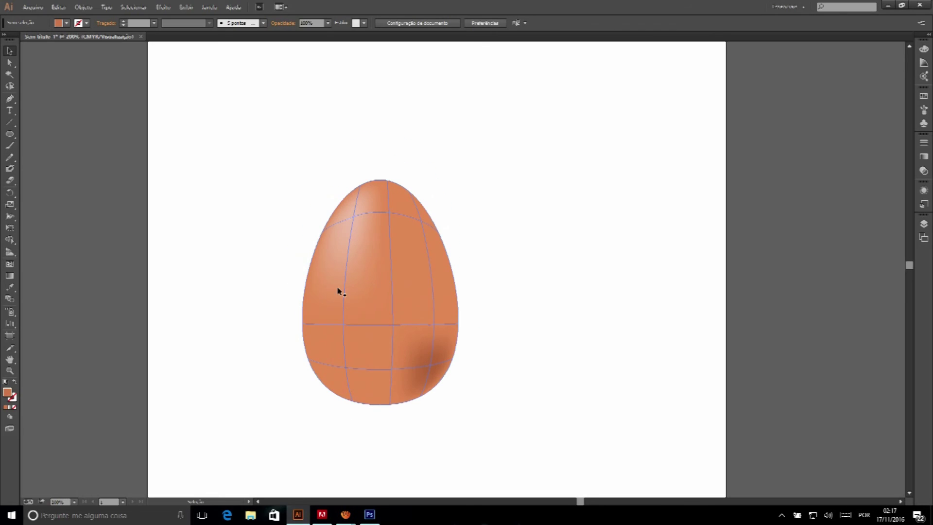
{"action": "scroll", "coordinate": [337, 290], "scroll_direction": "up", "scroll_amount": 2}
{"action": "scroll", "coordinate": [401, 274], "scroll_direction": "down", "scroll_amount": 1}
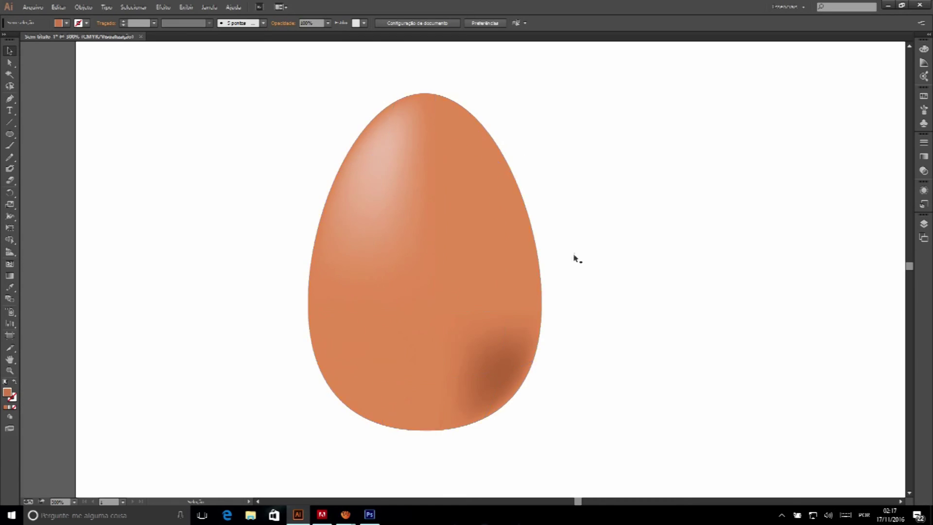
{"action": "scroll", "coordinate": [447, 205], "scroll_direction": "down", "scroll_amount": 2}
- Add a 'TTTTTT' text line above the egg and select all its letters
{"action": "left_click", "coordinate": [9, 110]}
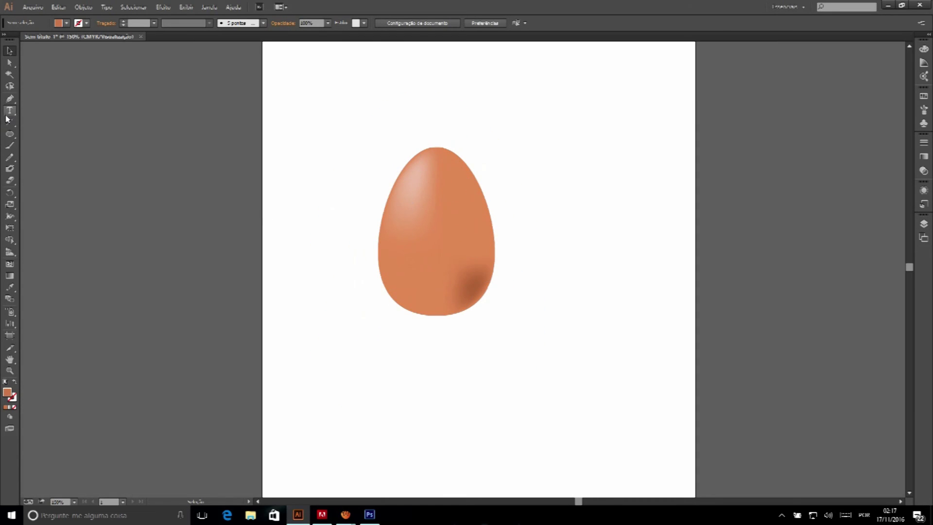
{"action": "left_click", "coordinate": [316, 121]}
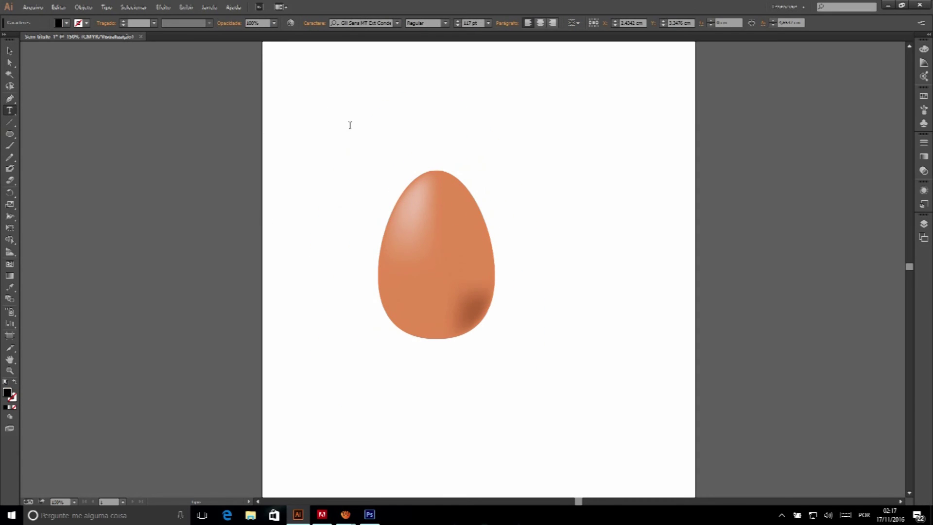
{"action": "type", "text": "TTTTTT"}
{"action": "key", "text": "Escape"}
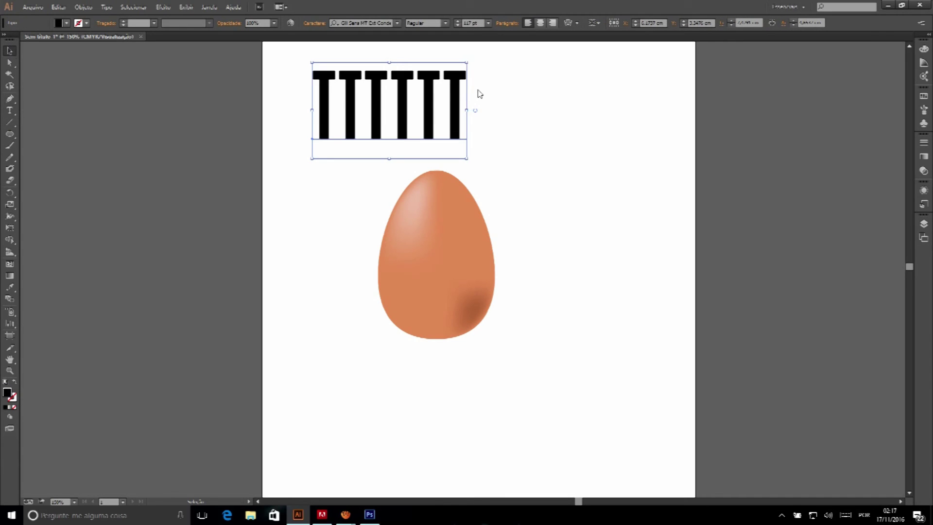
{"action": "scroll", "coordinate": [434, 89], "scroll_direction": "up", "scroll_amount": 1}
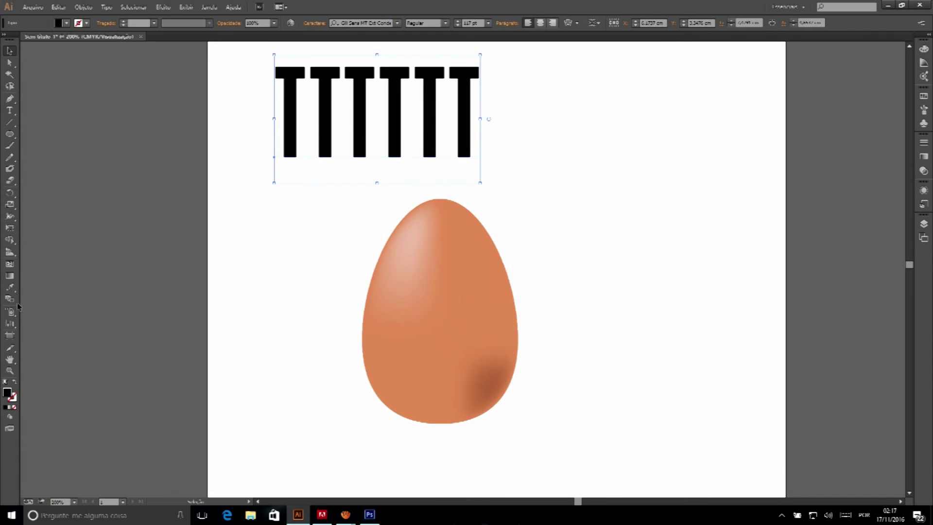
{"action": "scroll", "coordinate": [89, 98], "scroll_direction": "up", "scroll_amount": 1}
{"action": "scroll", "coordinate": [89, 98], "scroll_direction": "up", "scroll_amount": 3}
{"action": "key", "text": "t"}
{"action": "left_click_drag", "start_coordinate": [290, 173], "coordinate": [485, 169]}
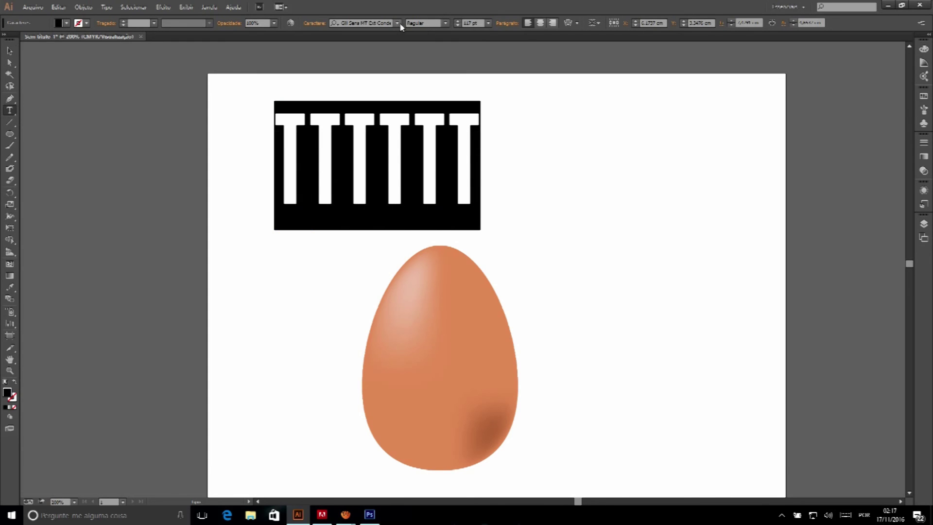
- Try setting the T letters in Berlin Sans FB Demi Bold
{"action": "left_click", "coordinate": [400, 24]}
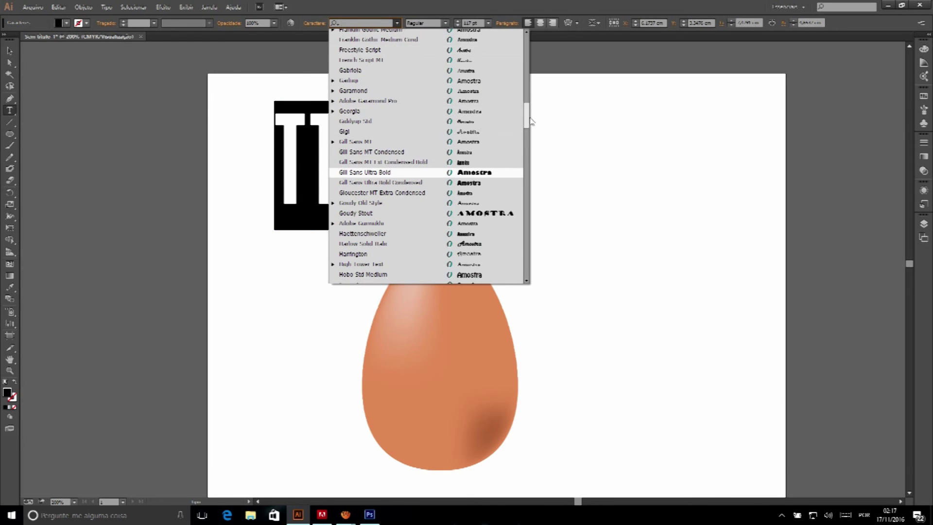
{"action": "left_click_drag", "start_coordinate": [527, 117], "coordinate": [527, 156]}
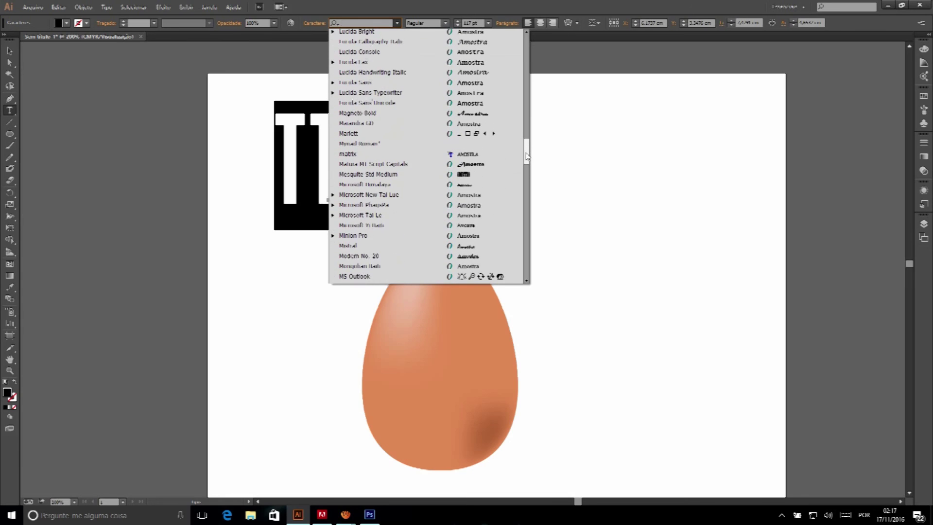
{"action": "left_click_drag", "start_coordinate": [526, 156], "coordinate": [526, 62]}
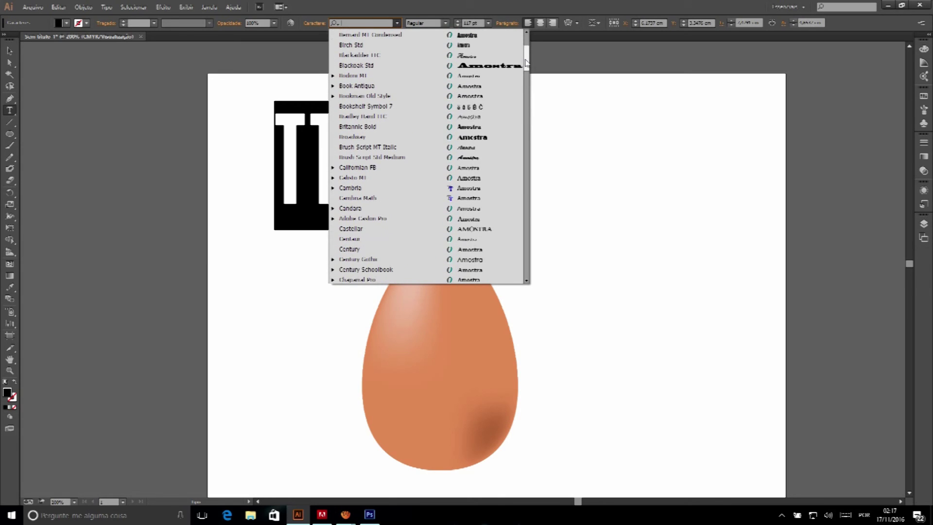
{"action": "scroll", "coordinate": [487, 83], "scroll_direction": "up", "scroll_amount": 2}
{"action": "scroll", "coordinate": [487, 83], "scroll_direction": "up", "scroll_amount": 3}
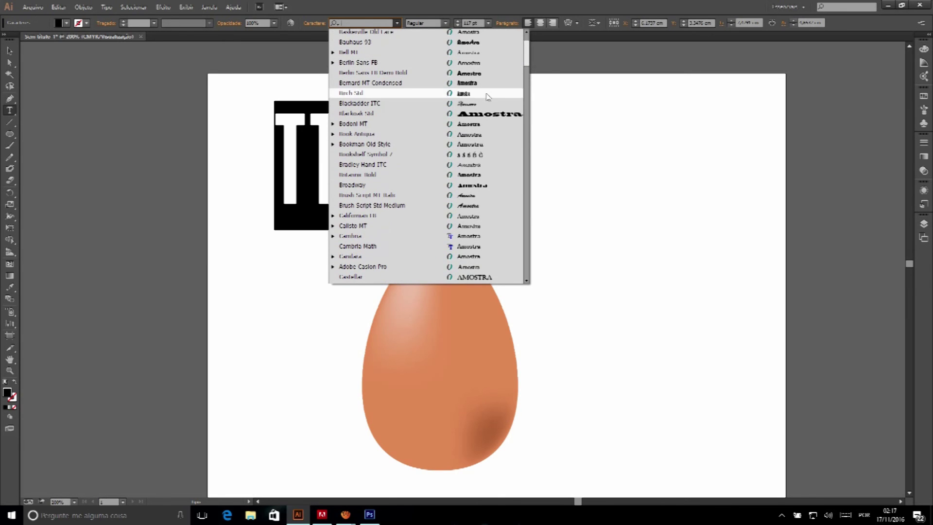
{"action": "left_click", "coordinate": [487, 74]}
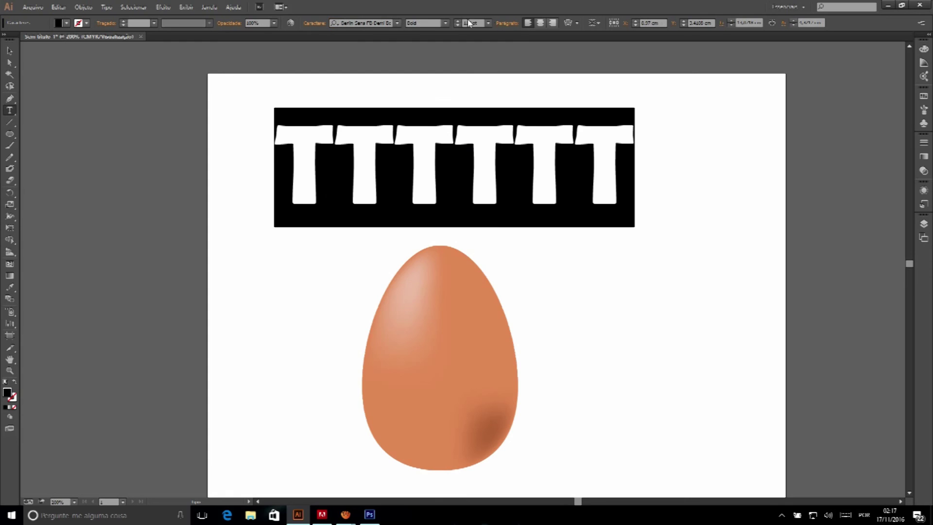
- Change the T letters' font to Bauhaus 93 instead
{"action": "left_click", "coordinate": [397, 22]}
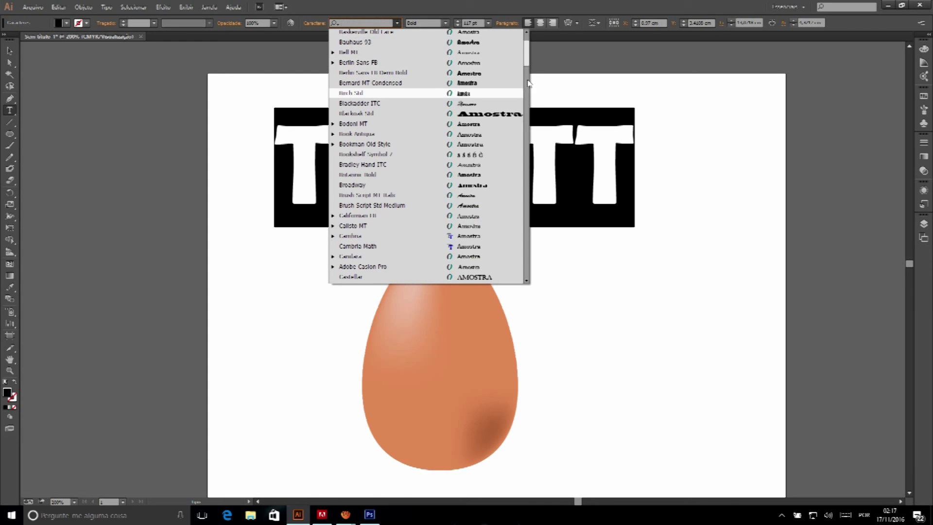
{"action": "scroll", "coordinate": [527, 50], "scroll_direction": "up", "scroll_amount": 2}
{"action": "left_click_drag", "start_coordinate": [528, 50], "coordinate": [523, 186]}
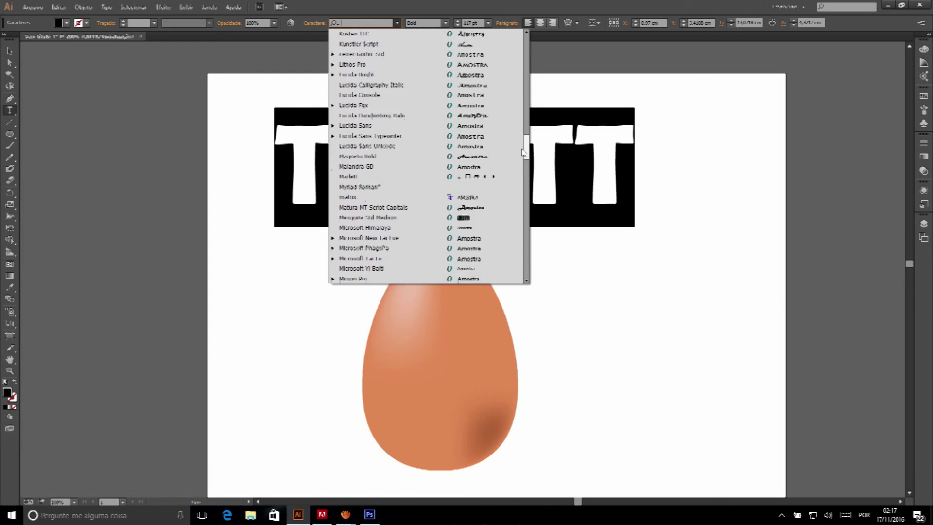
{"action": "scroll", "coordinate": [523, 185], "scroll_direction": "down", "scroll_amount": 2}
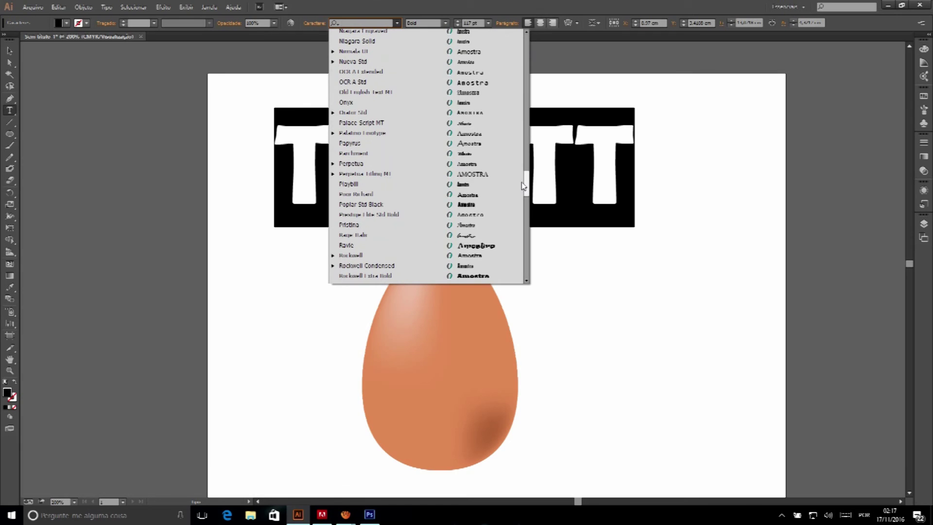
{"action": "mouse_move", "coordinate": [523, 185]}
{"action": "left_mouse_down"}
{"action": "mouse_move", "coordinate": [523, 225]}
{"action": "mouse_move", "coordinate": [524, 46]}
{"action": "left_mouse_up"}
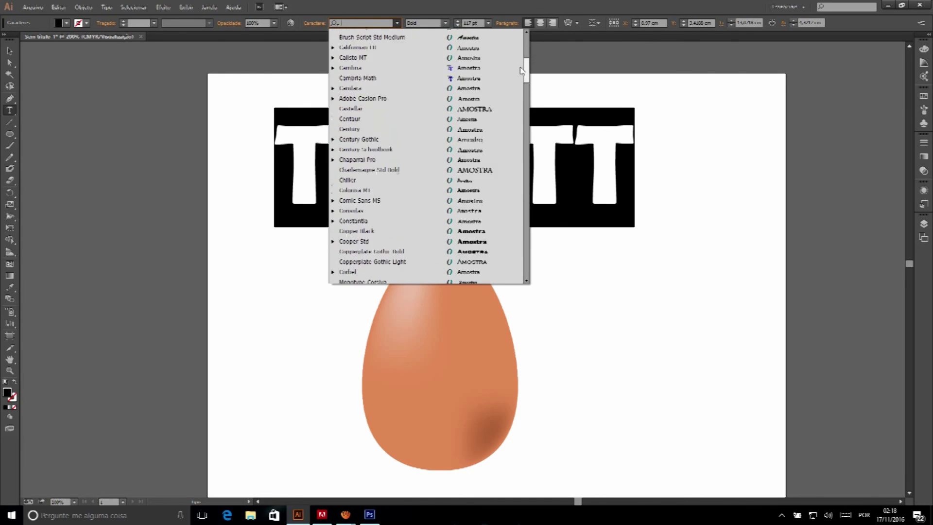
{"action": "left_click", "coordinate": [494, 84]}
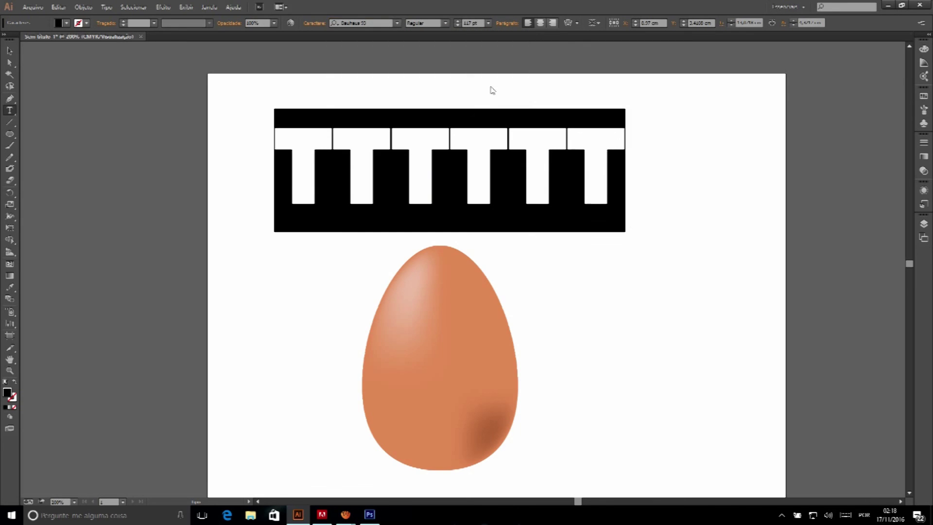
- Convert the TTTTTT text object to outlines with Type > Create Outlines
{"action": "left_click", "coordinate": [439, 141]}
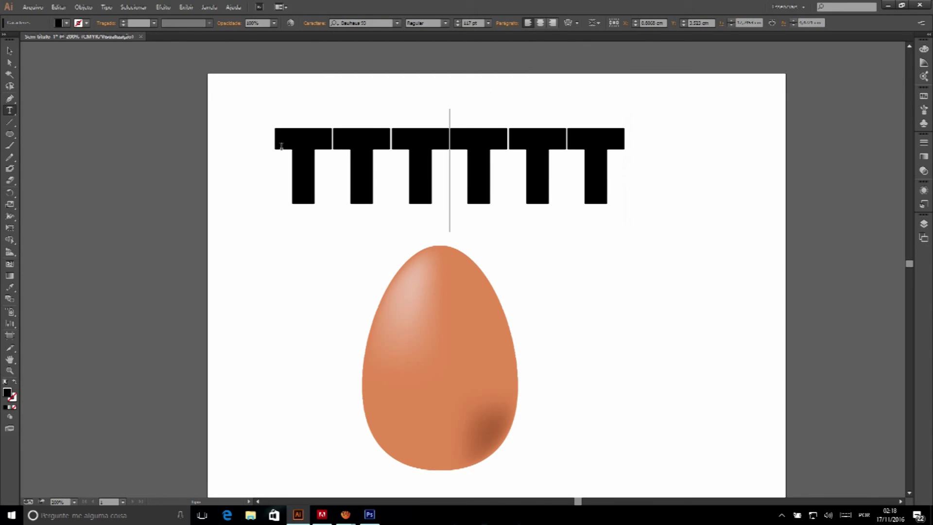
{"action": "left_click", "coordinate": [10, 51]}
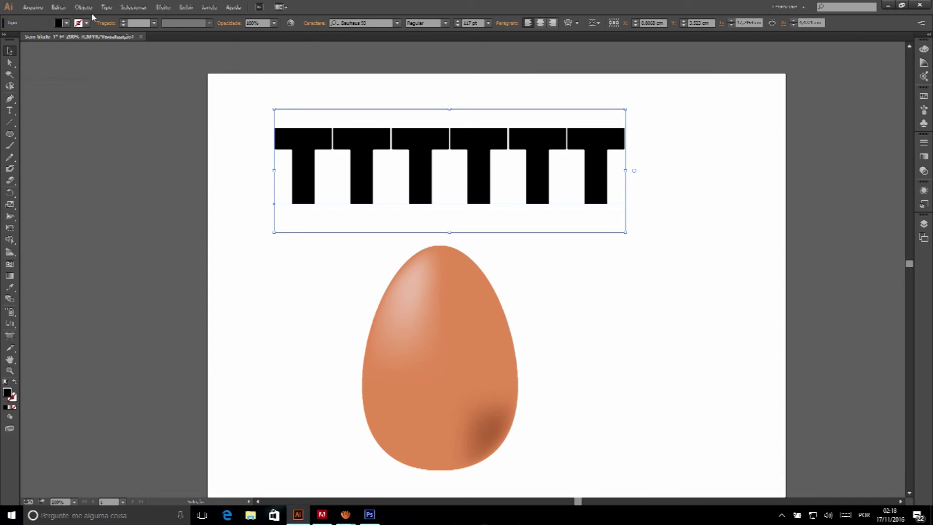
{"action": "left_click", "coordinate": [107, 7]}
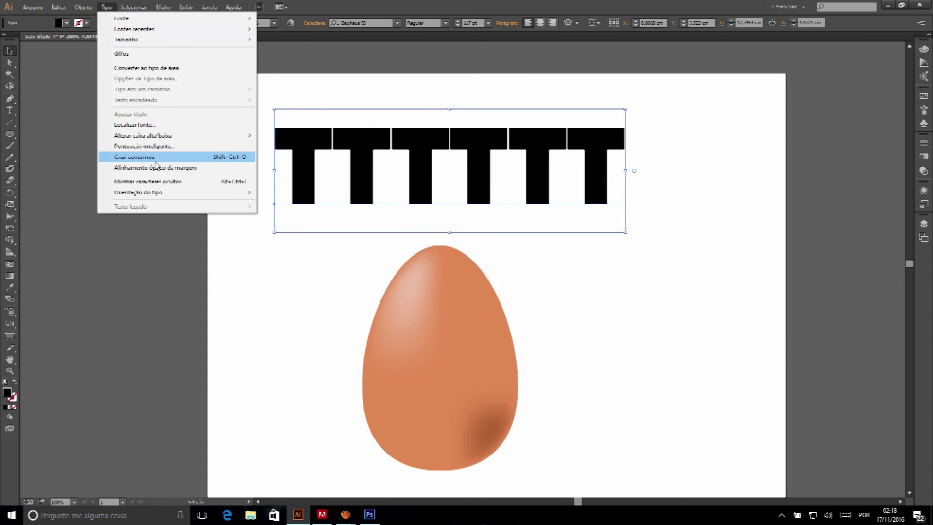
{"action": "left_click", "coordinate": [134, 156]}
- With the Direct Selection tool, zoom in and select the first T's top-left corner point
{"action": "left_click", "coordinate": [10, 62]}
{"action": "left_click", "coordinate": [175, 121]}
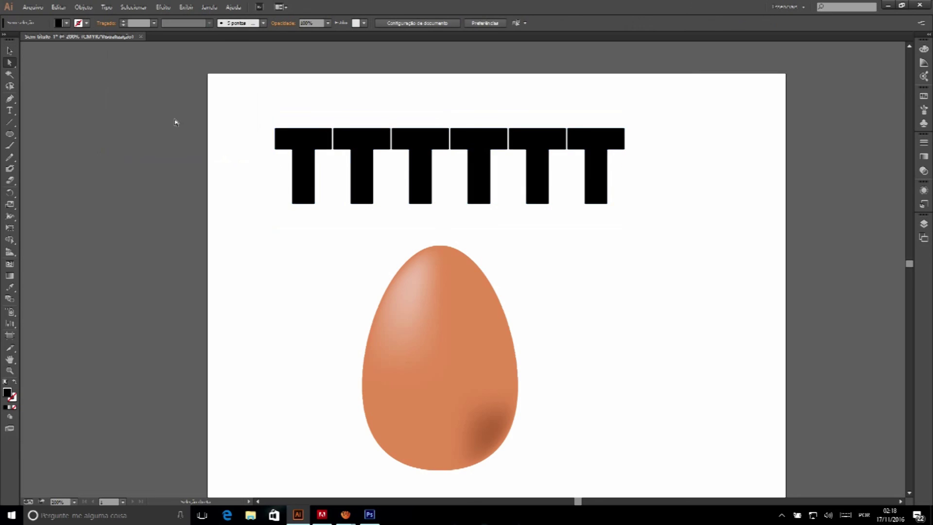
{"action": "scroll", "coordinate": [248, 120], "scroll_direction": "up", "scroll_amount": 1}
{"action": "scroll", "coordinate": [248, 121], "scroll_direction": "up", "scroll_amount": 1}
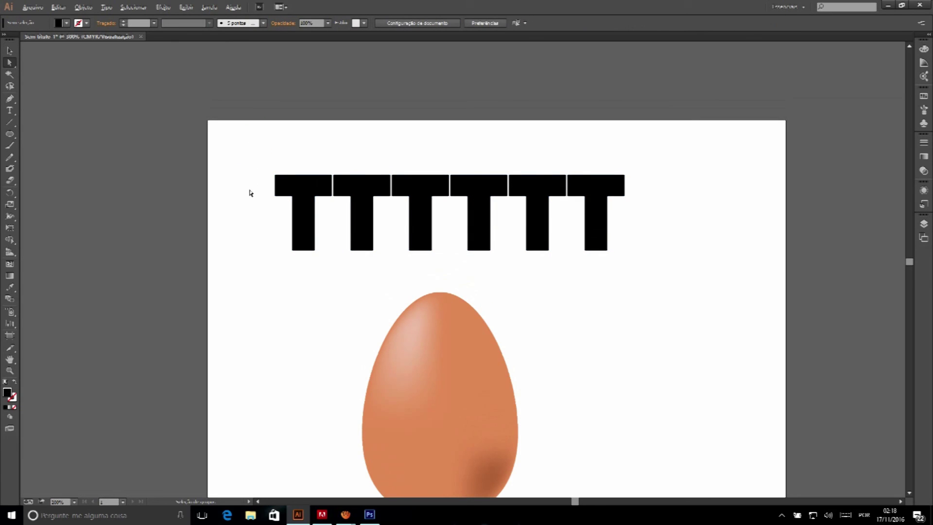
{"action": "scroll", "coordinate": [250, 193], "scroll_direction": "up", "scroll_amount": 3}
{"action": "left_click", "coordinate": [350, 131]}
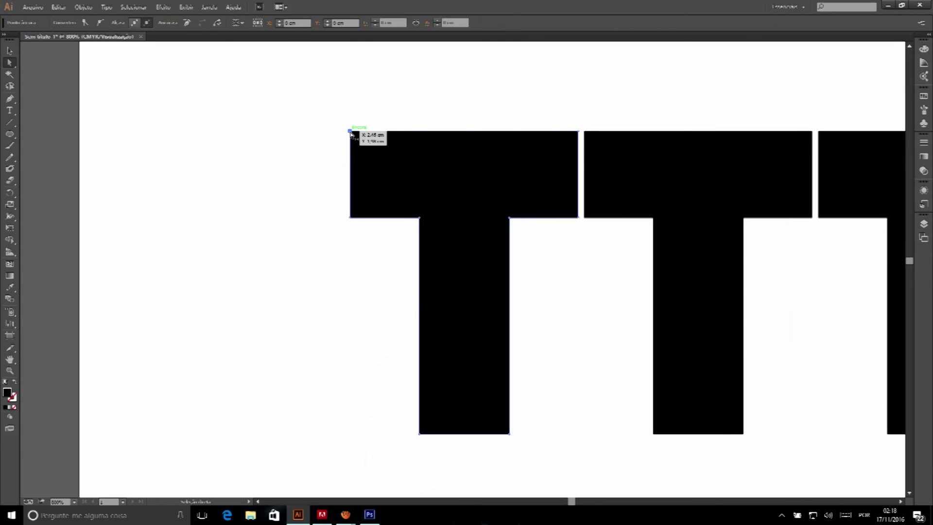
- Make the first T stem's bottom-left anchor smooth and drag its handles into a rounded corner
{"action": "left_click", "coordinate": [106, 22]}
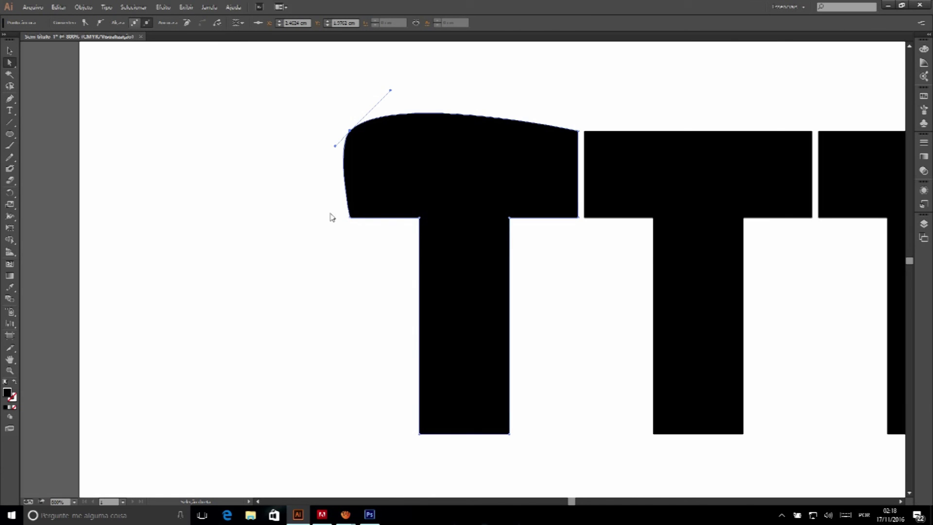
{"action": "key", "text": "ctrl+z"}
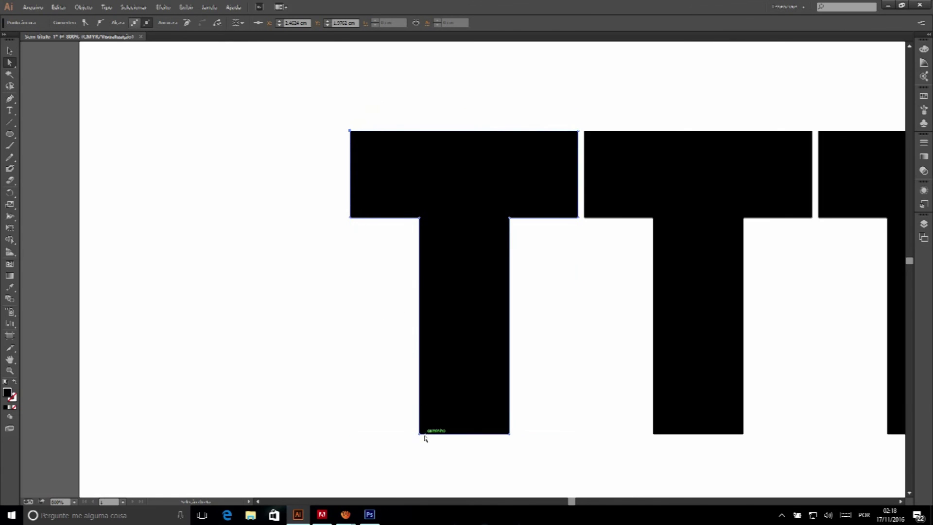
{"action": "left_click", "coordinate": [419, 434]}
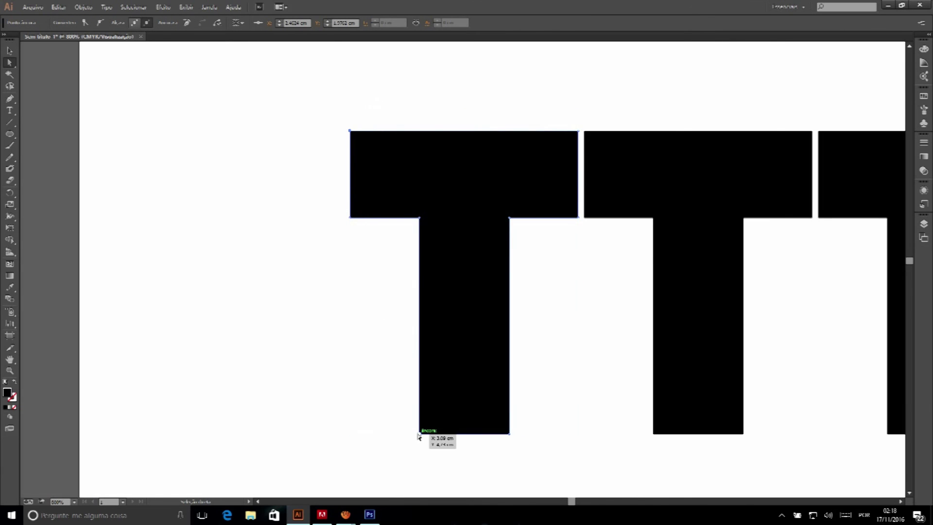
{"action": "left_click", "coordinate": [99, 23]}
{"action": "left_click_drag", "start_coordinate": [381, 396], "coordinate": [381, 367]}
{"action": "left_click_drag", "start_coordinate": [420, 437], "coordinate": [419, 421]}
{"action": "left_click_drag", "start_coordinate": [382, 357], "coordinate": [419, 354]}
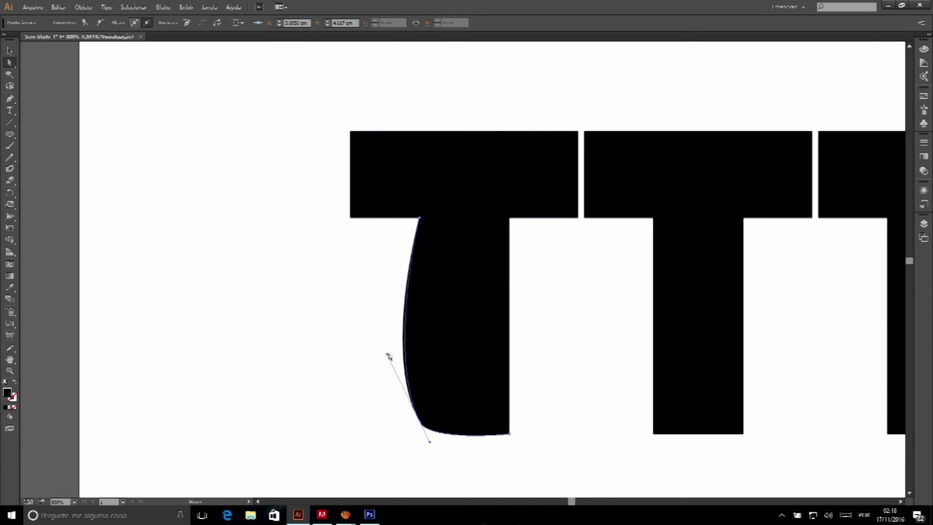
{"action": "left_click", "coordinate": [410, 356]}
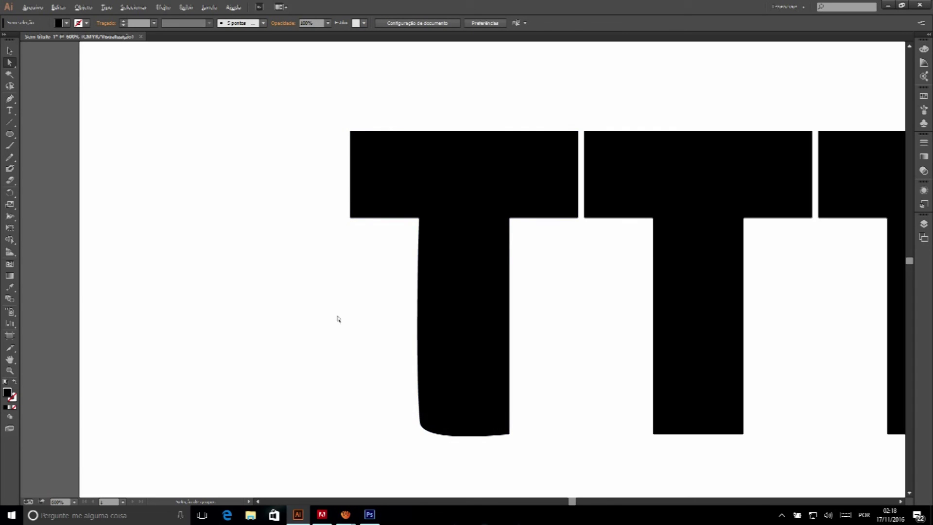
- Smooth the crossbar's top-left anchor, shift it right and bend the top edge into a concave arc
{"action": "scroll", "coordinate": [339, 319], "scroll_direction": "down", "scroll_amount": 5}
{"action": "scroll", "coordinate": [355, 302], "scroll_direction": "up", "scroll_amount": 4}
{"action": "scroll", "coordinate": [375, 285], "scroll_direction": "up", "scroll_amount": 1}
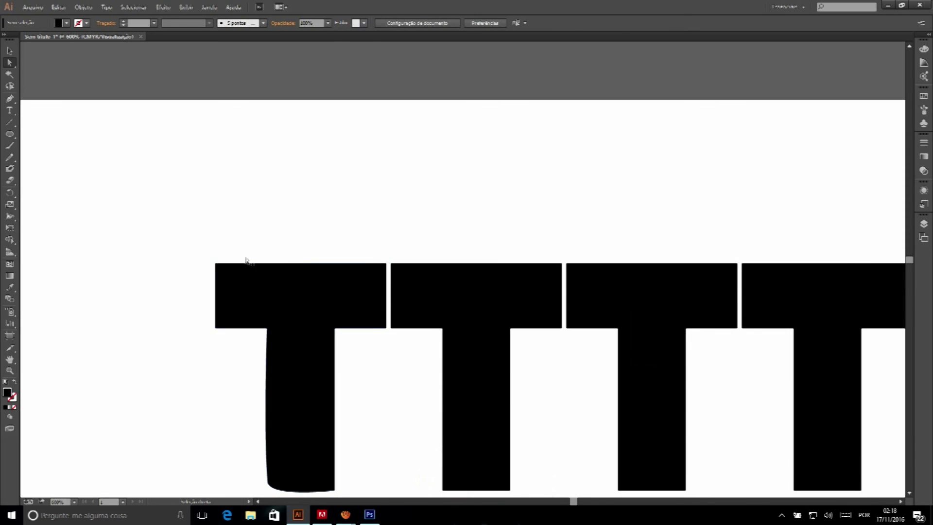
{"action": "left_click", "coordinate": [216, 266]}
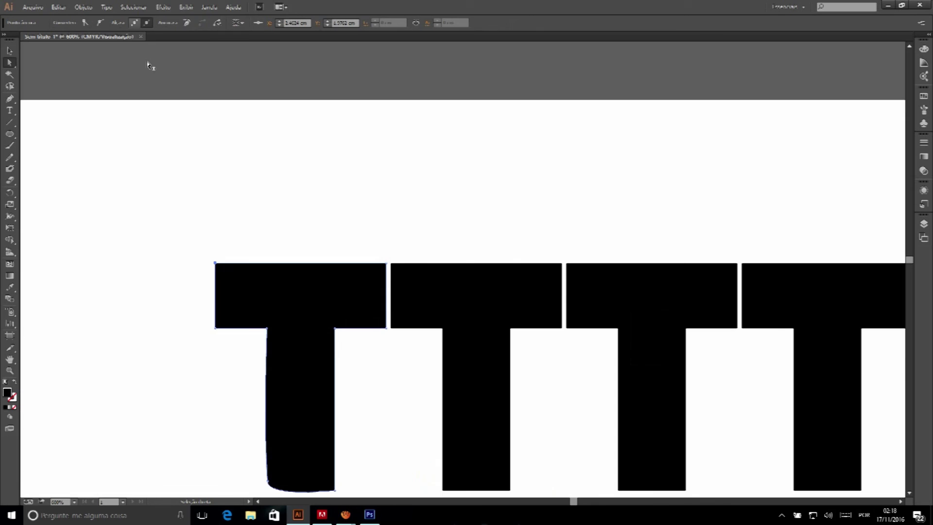
{"action": "left_click", "coordinate": [101, 24]}
{"action": "scroll", "coordinate": [243, 286], "scroll_direction": "up", "scroll_amount": 4}
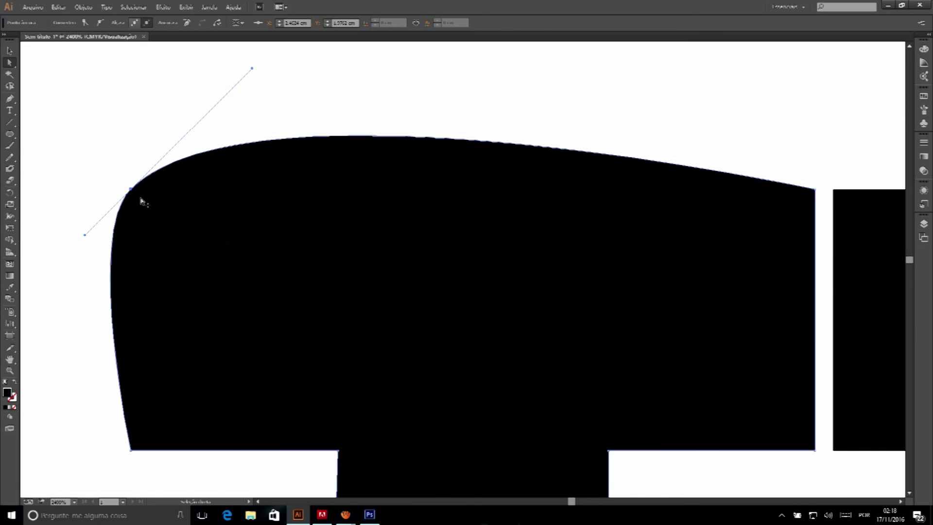
{"action": "left_click_drag", "start_coordinate": [133, 191], "coordinate": [152, 190]}
{"action": "left_click_drag", "start_coordinate": [275, 69], "coordinate": [275, 192]}
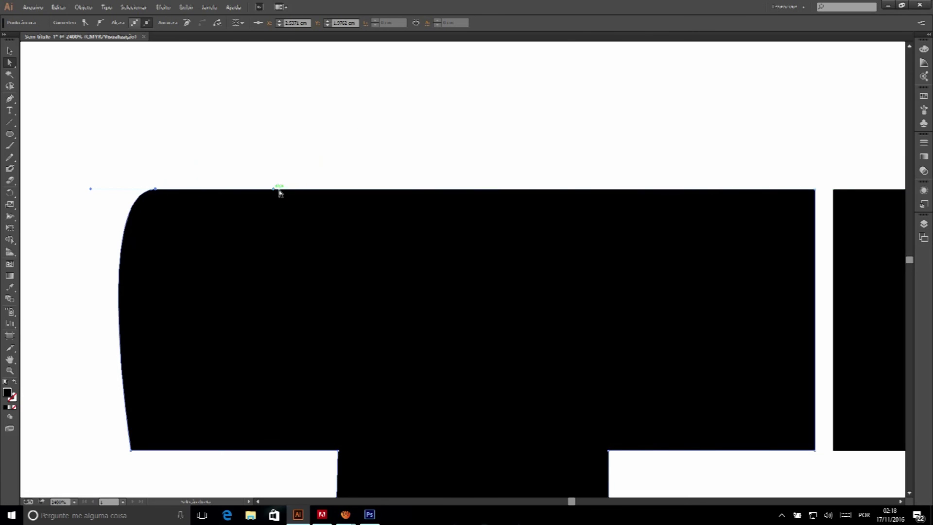
{"action": "mouse_move", "coordinate": [89, 191]}
{"action": "left_mouse_down"}
{"action": "mouse_move", "coordinate": [148, 187]}
{"action": "mouse_move", "coordinate": [117, 181]}
{"action": "mouse_move", "coordinate": [134, 173]}
{"action": "left_mouse_up"}
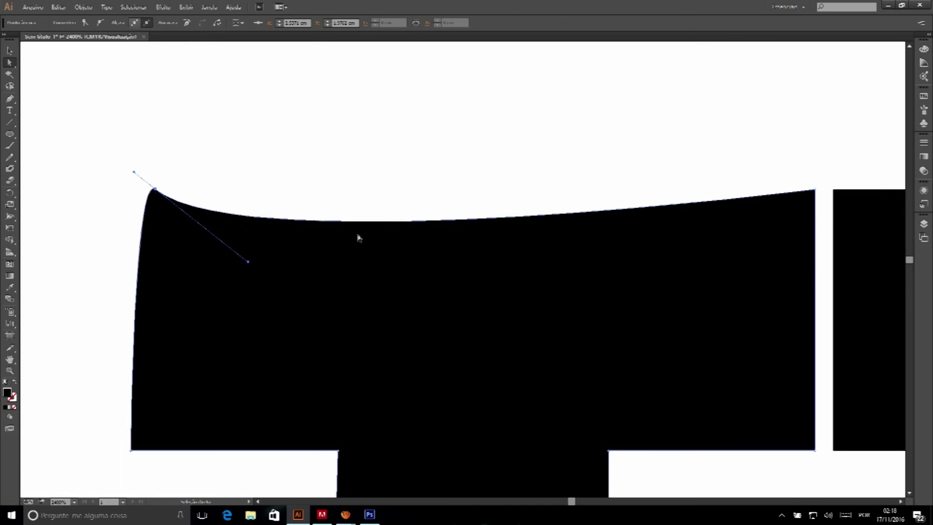
{"action": "scroll", "coordinate": [427, 150], "scroll_direction": "down", "scroll_amount": 3}
- Zoom out and drag the orange egg up and right so it overlaps the last T
{"action": "left_click", "coordinate": [388, 179]}
{"action": "scroll", "coordinate": [388, 180], "scroll_direction": "down", "scroll_amount": 5}
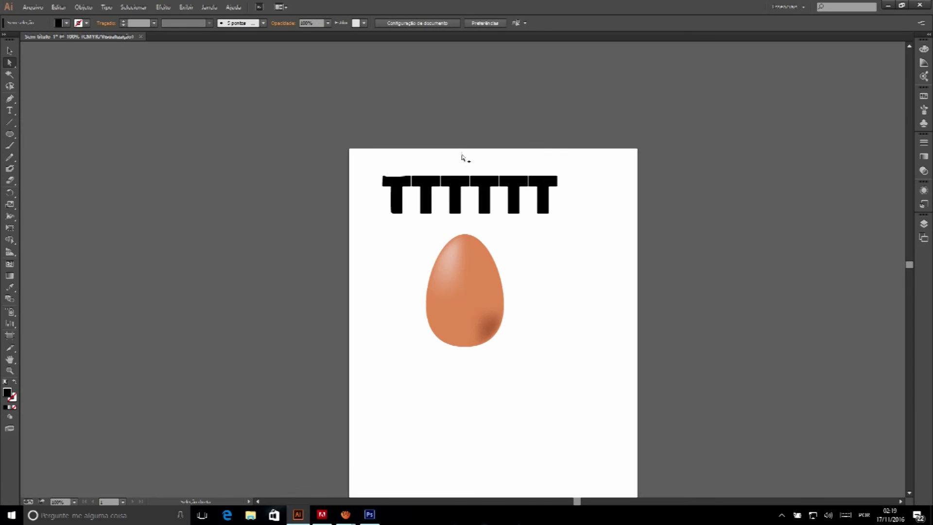
{"action": "scroll", "coordinate": [465, 156], "scroll_direction": "up", "scroll_amount": 4}
{"action": "scroll", "coordinate": [553, 148], "scroll_direction": "down", "scroll_amount": 1}
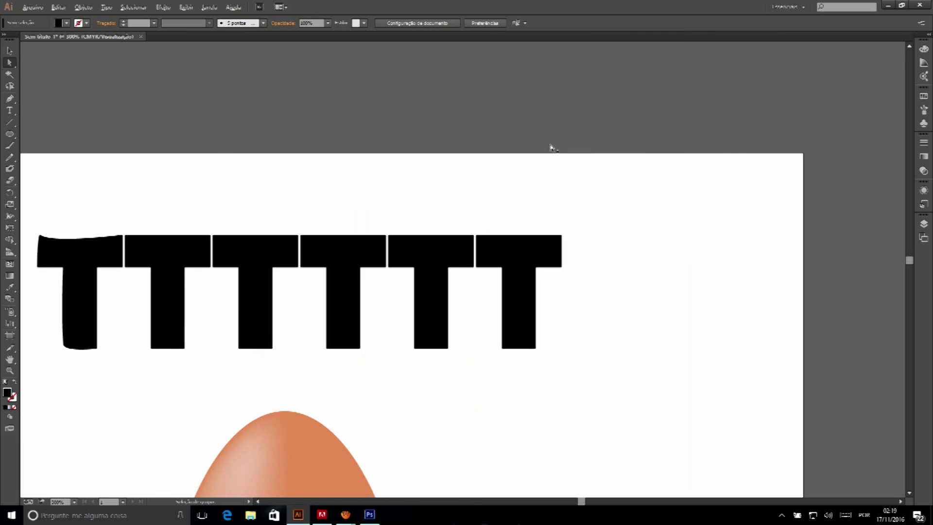
{"action": "scroll", "coordinate": [145, 220], "scroll_direction": "down", "scroll_amount": 2}
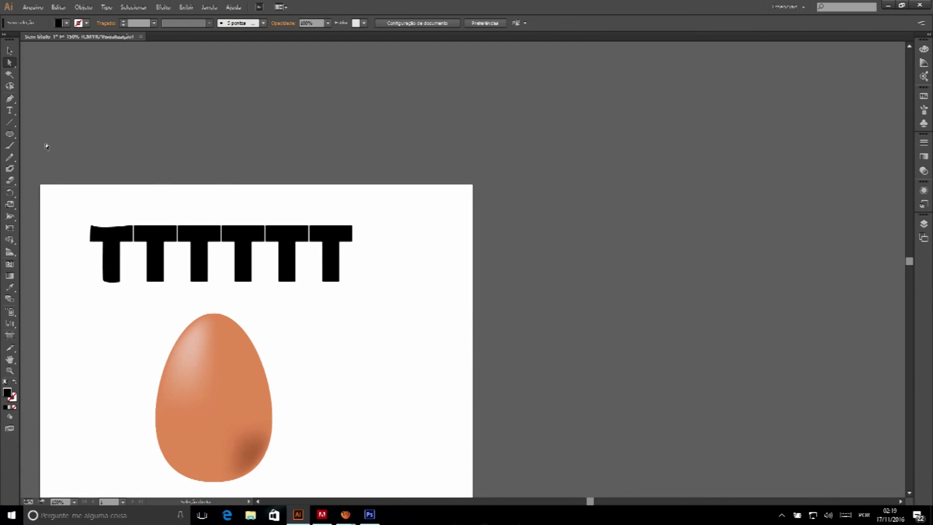
{"action": "left_click", "coordinate": [10, 51]}
{"action": "left_click_drag", "start_coordinate": [208, 379], "coordinate": [339, 326]}
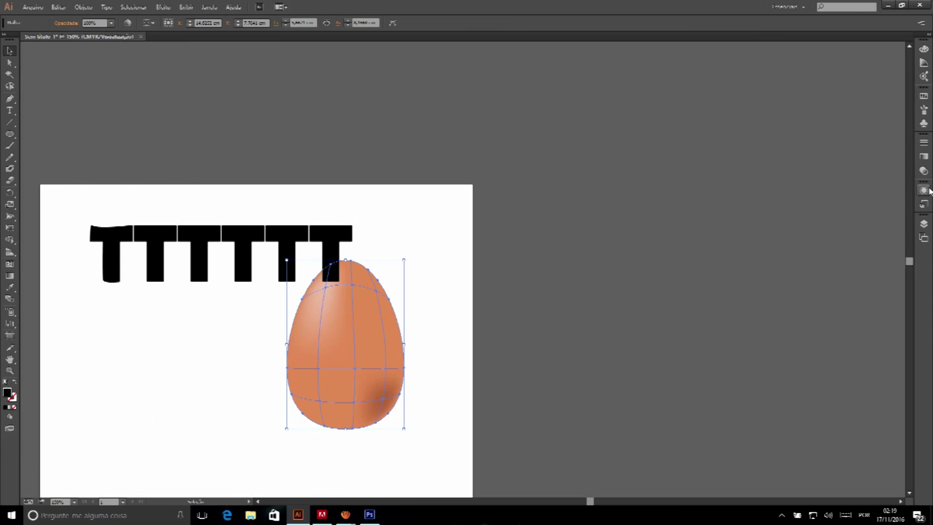
- Stack the Malha layer above the Grupo layer, then nudge the egg slightly left
{"action": "left_click", "coordinate": [924, 224]}
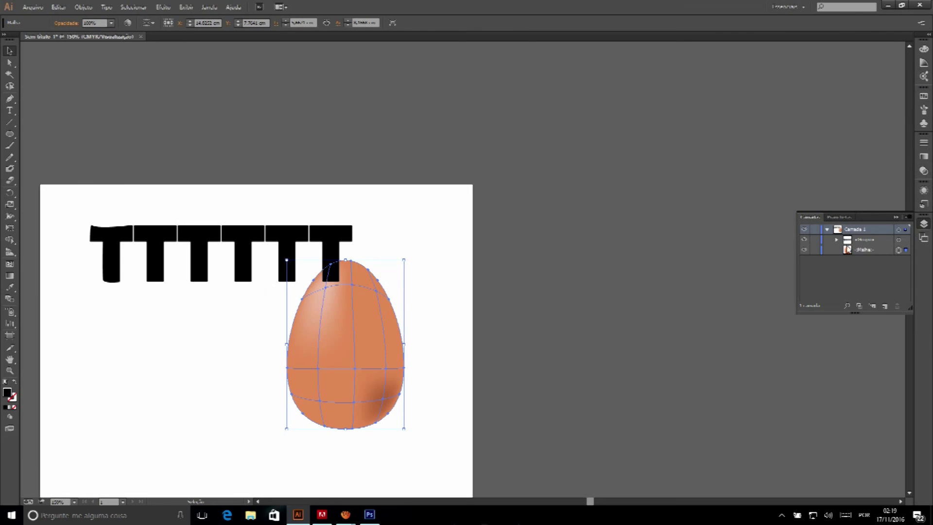
{"action": "left_click", "coordinate": [848, 250]}
{"action": "left_click_drag", "start_coordinate": [875, 251], "coordinate": [885, 237]}
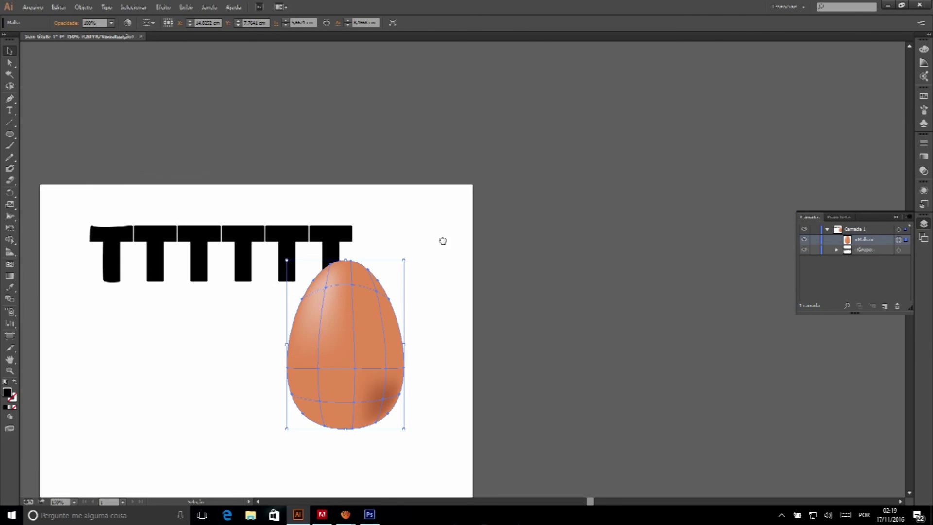
{"action": "left_click", "coordinate": [445, 212]}
{"action": "mouse_move", "coordinate": [368, 298]}
{"action": "left_mouse_down"}
{"action": "mouse_move", "coordinate": [227, 304]}
{"action": "mouse_move", "coordinate": [299, 318]}
{"action": "left_mouse_up"}
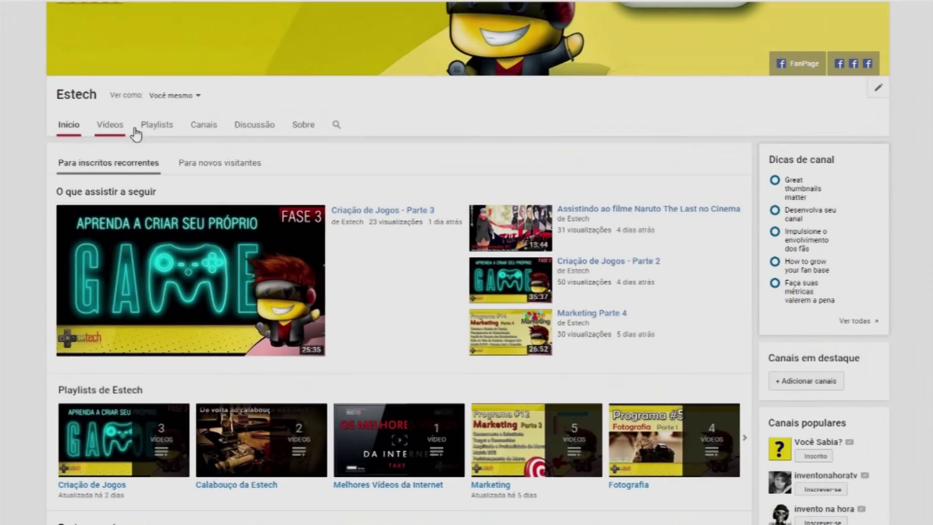
- Browse the channel's uploaded videos and load more of them
{"action": "left_click", "coordinate": [135, 129]}
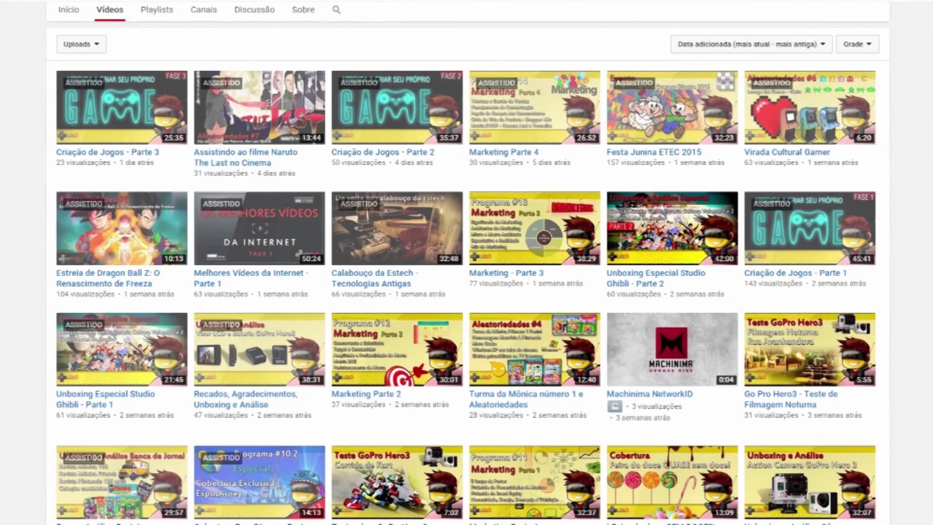
{"action": "scroll", "coordinate": [467, 262], "scroll_direction": "down", "scroll_amount": 3}
{"action": "scroll", "coordinate": [475, 438], "scroll_direction": "down", "scroll_amount": 3}
{"action": "scroll", "coordinate": [475, 437], "scroll_direction": "down", "scroll_amount": 2}
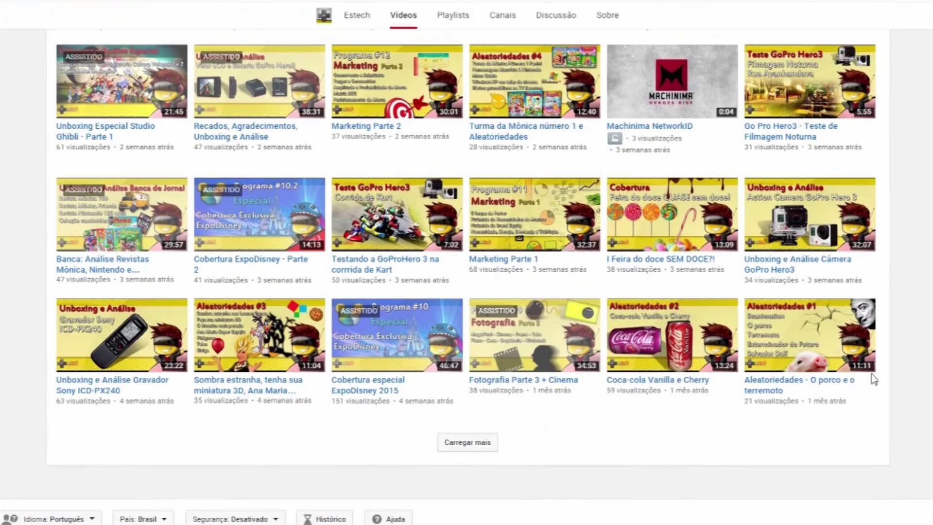
{"action": "left_click", "coordinate": [474, 443]}
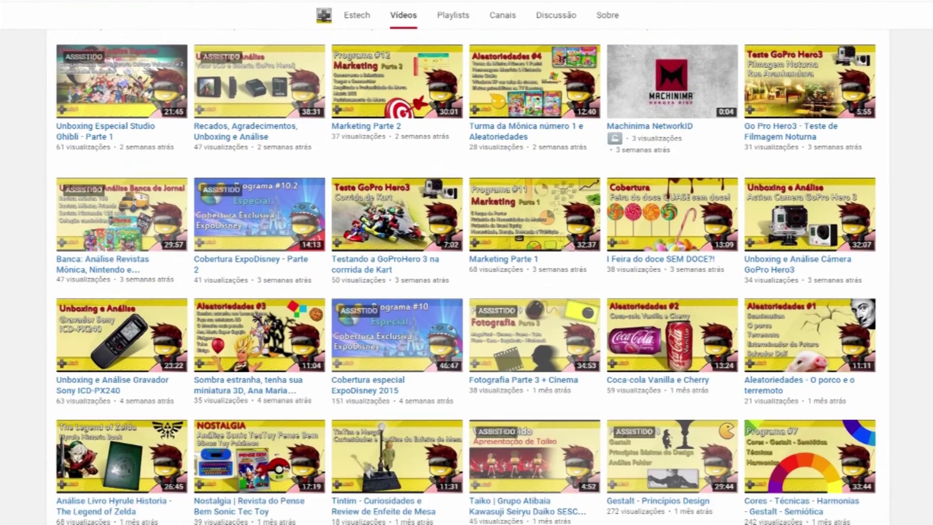
- Scroll back to the top and switch to the channel's Playlists tab
{"action": "scroll", "coordinate": [520, 430], "scroll_direction": "down", "scroll_amount": 5}
{"action": "scroll", "coordinate": [520, 429], "scroll_direction": "down", "scroll_amount": 4}
{"action": "scroll", "coordinate": [468, 276], "scroll_direction": "up", "scroll_amount": 3}
{"action": "scroll", "coordinate": [468, 276], "scroll_direction": "up", "scroll_amount": 10}
{"action": "scroll", "coordinate": [468, 276], "scroll_direction": "up", "scroll_amount": 10}
{"action": "scroll", "coordinate": [468, 276], "scroll_direction": "up", "scroll_amount": 10}
{"action": "scroll", "coordinate": [671, 156], "scroll_direction": "up", "scroll_amount": 1}
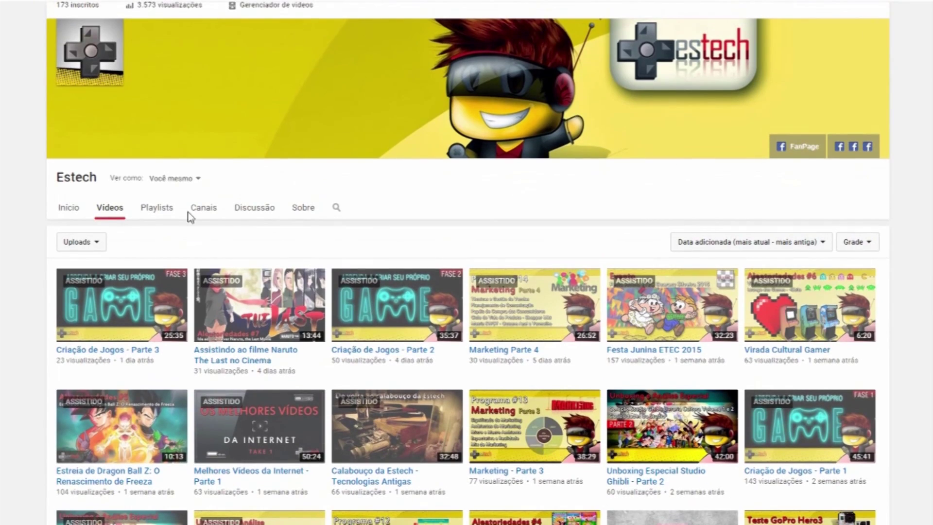
{"action": "left_click", "coordinate": [149, 214]}
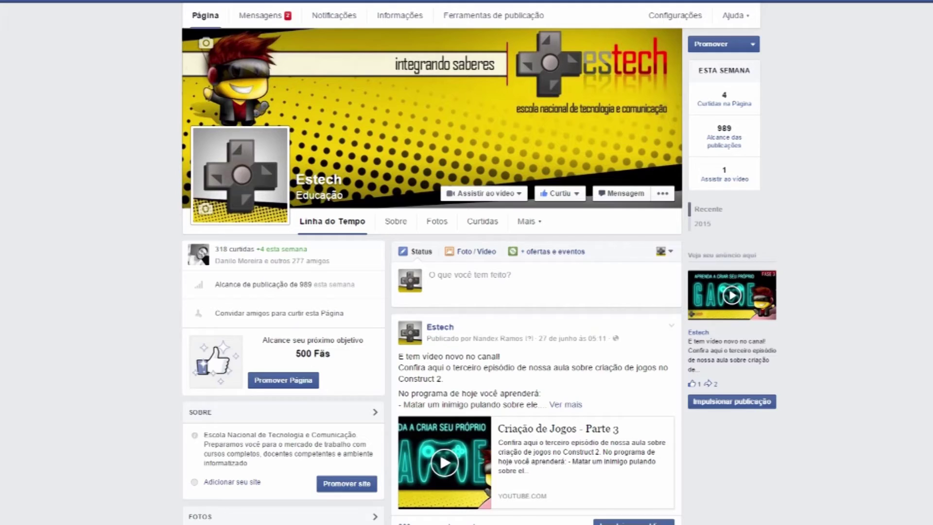
- Scroll the Estech timeline to the Naruto The Last post and open its Compartilhar options
{"action": "scroll", "coordinate": [432, 272], "scroll_direction": "down", "scroll_amount": 2}
{"action": "scroll", "coordinate": [534, 272], "scroll_direction": "down", "scroll_amount": 6}
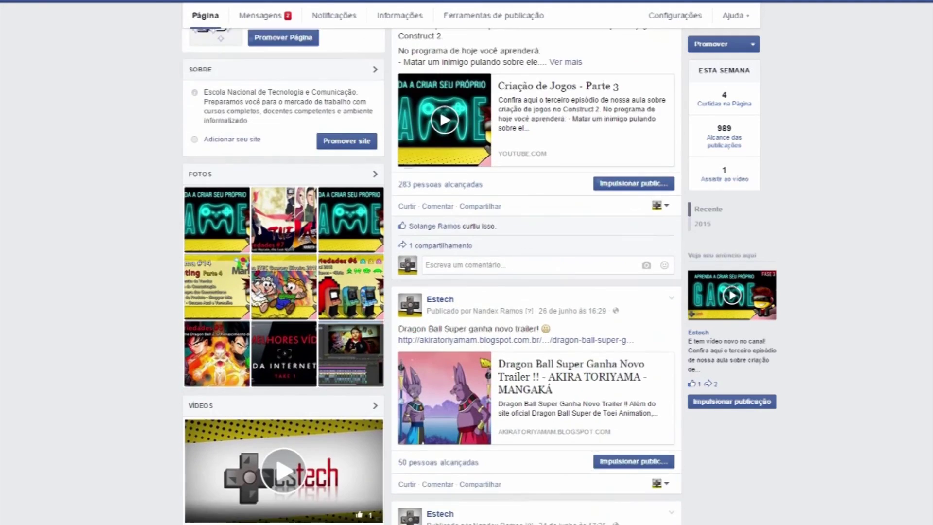
{"action": "scroll", "coordinate": [631, 397], "scroll_direction": "down", "scroll_amount": 3}
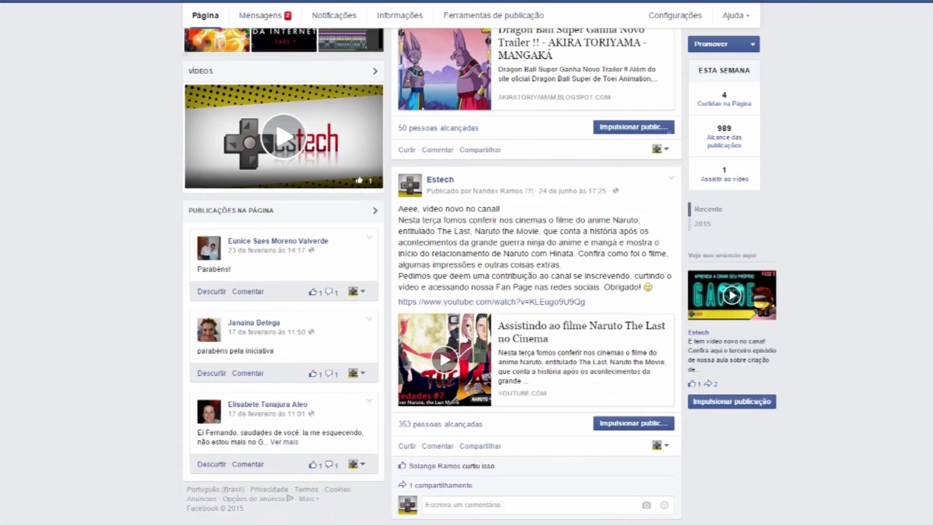
{"action": "left_click", "coordinate": [488, 426]}
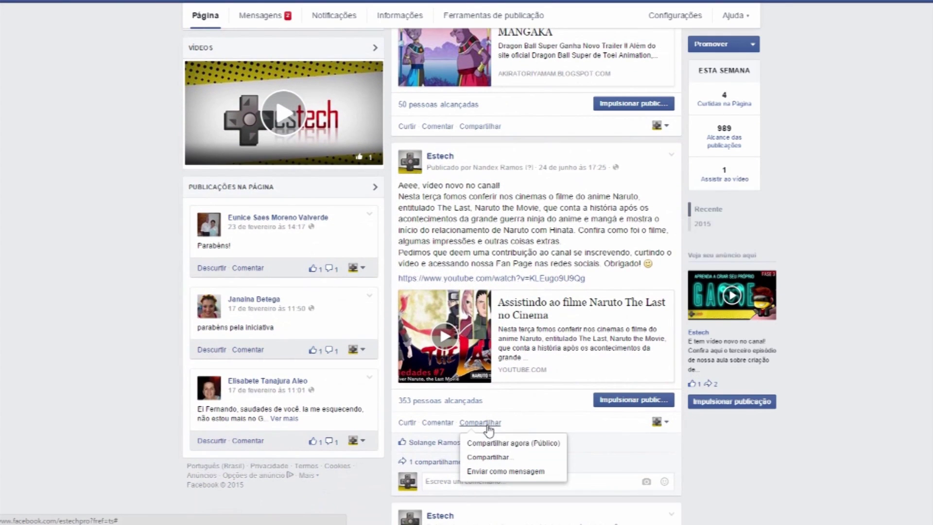